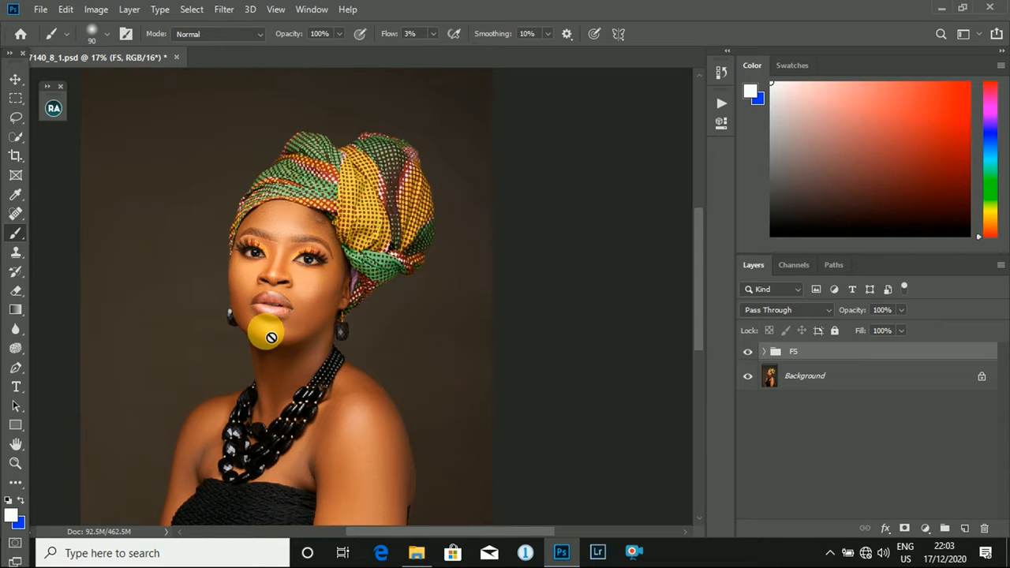
# - Compare the portrait with the FS group hidden and shown, examining the skin on the face up close
pyautogui.scroll(4, 287, 259)
pyautogui.scroll(-8, 318, 282)
pyautogui.scroll(5, 373, 211)
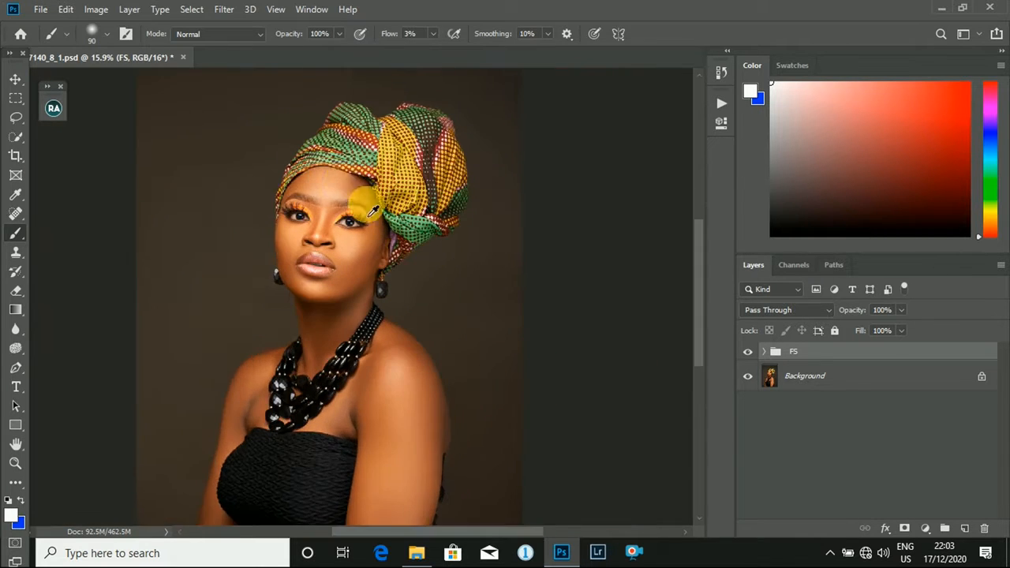
pyautogui.scroll(3, 374, 211)
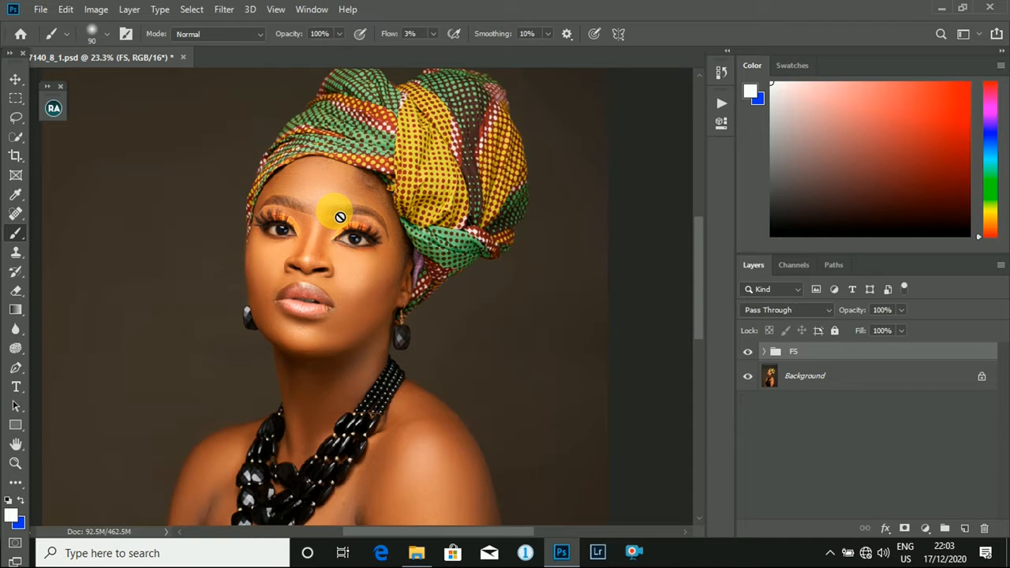
pyautogui.click(749, 354)
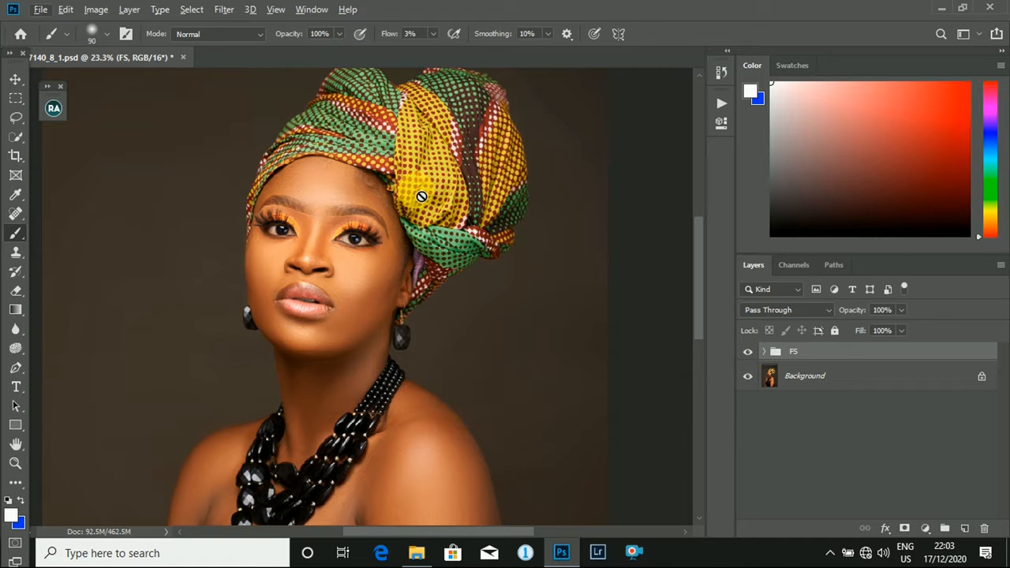
pyautogui.scroll(-1, 371, 226)
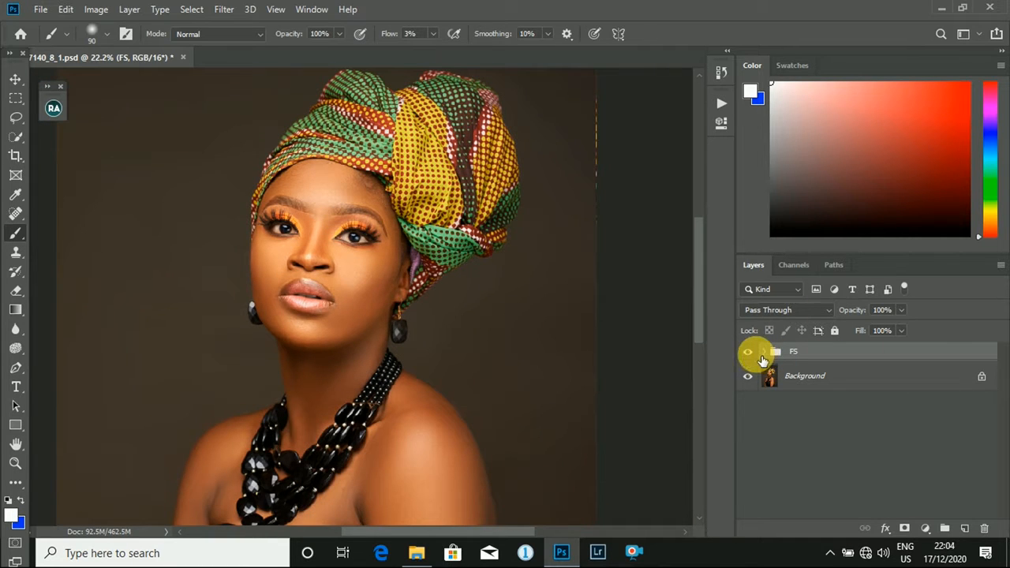
pyautogui.scroll(1, 426, 150)
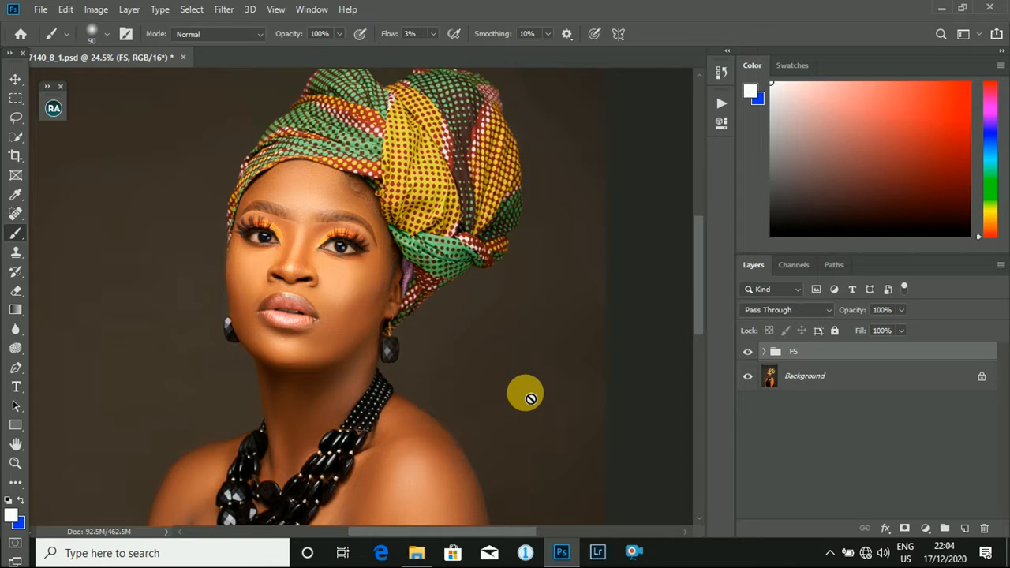
pyautogui.click(748, 351)
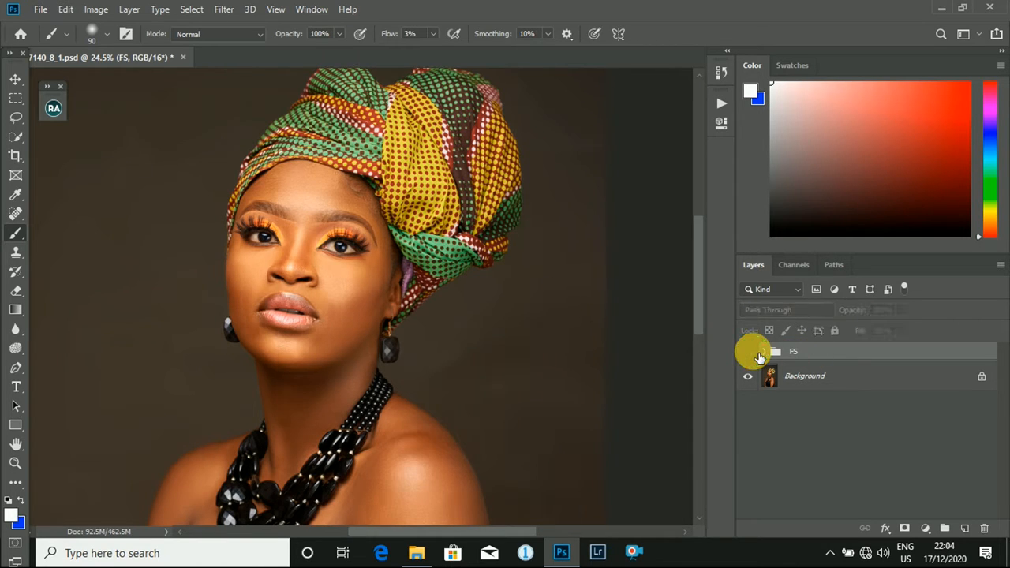
pyautogui.click(758, 356)
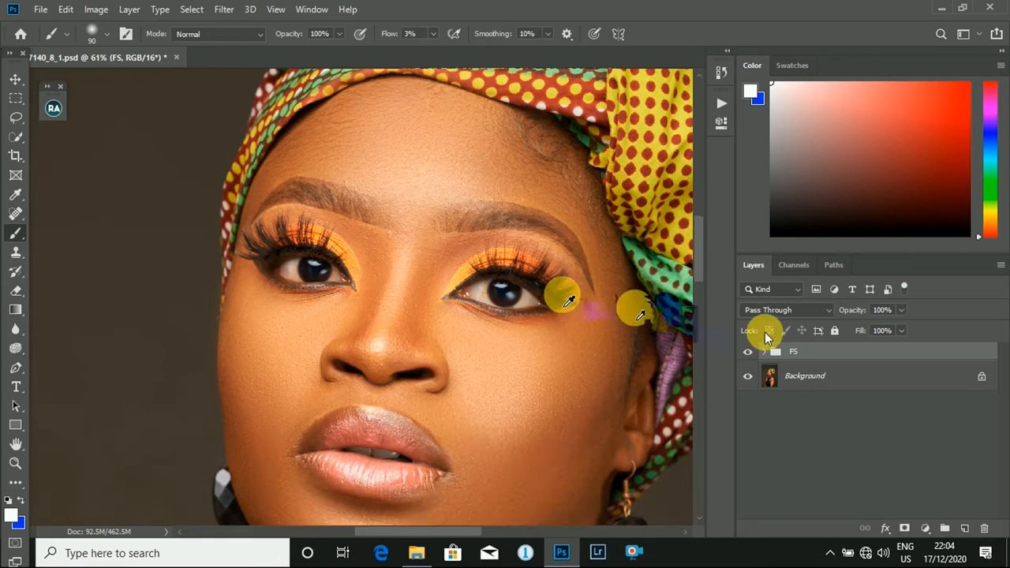
pyautogui.click(746, 351)
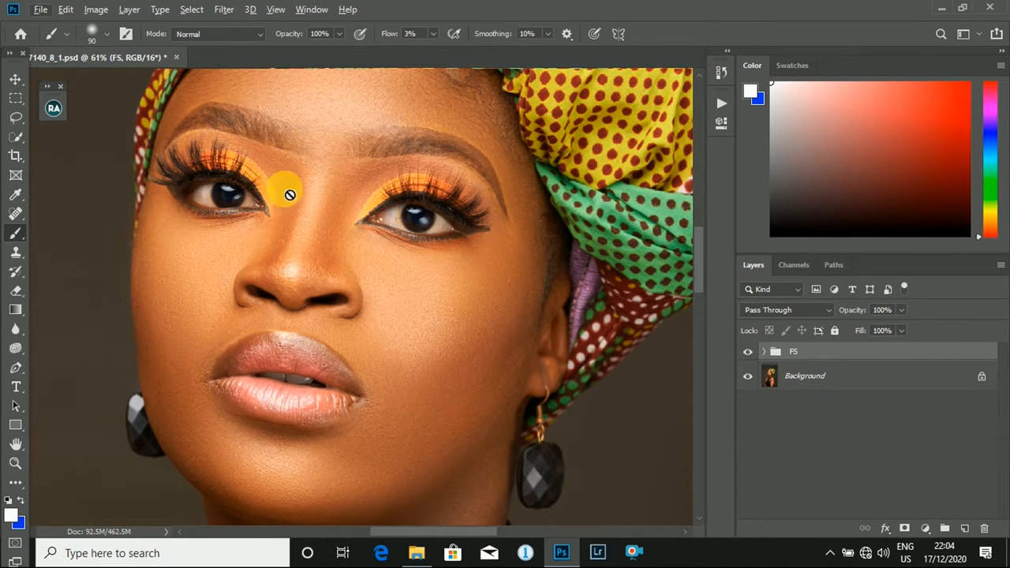
pyautogui.scroll(3, 332, 259)
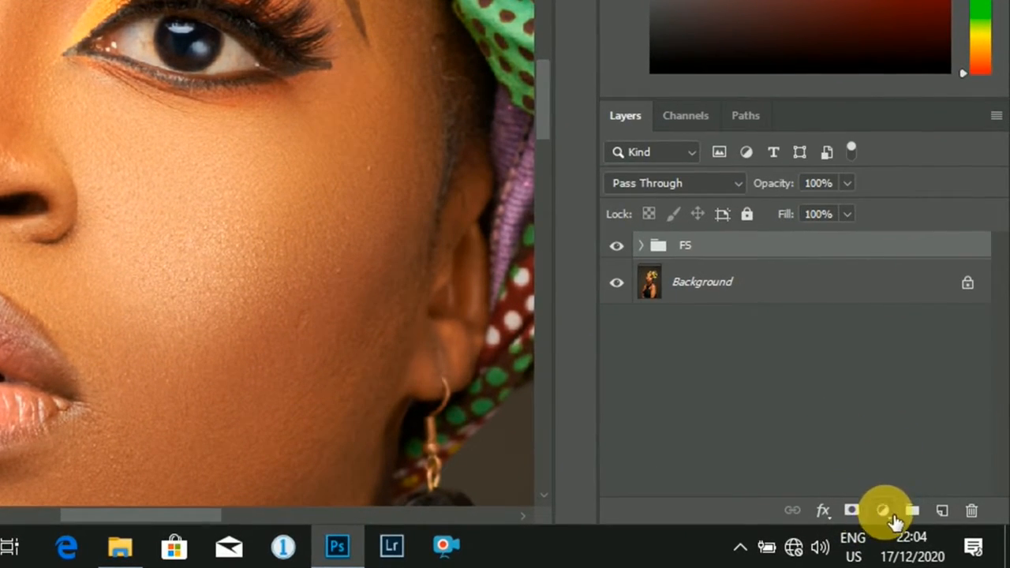
# - Add a Curves adjustment layer above the FS group and duplicate it
pyautogui.click(882, 511)
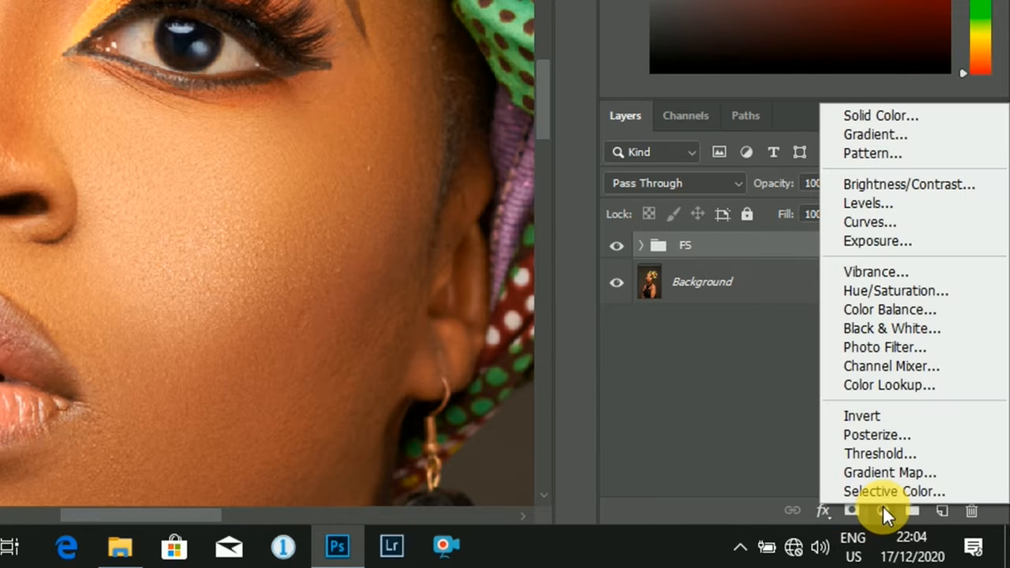
pyautogui.click(883, 510)
pyautogui.click(884, 508)
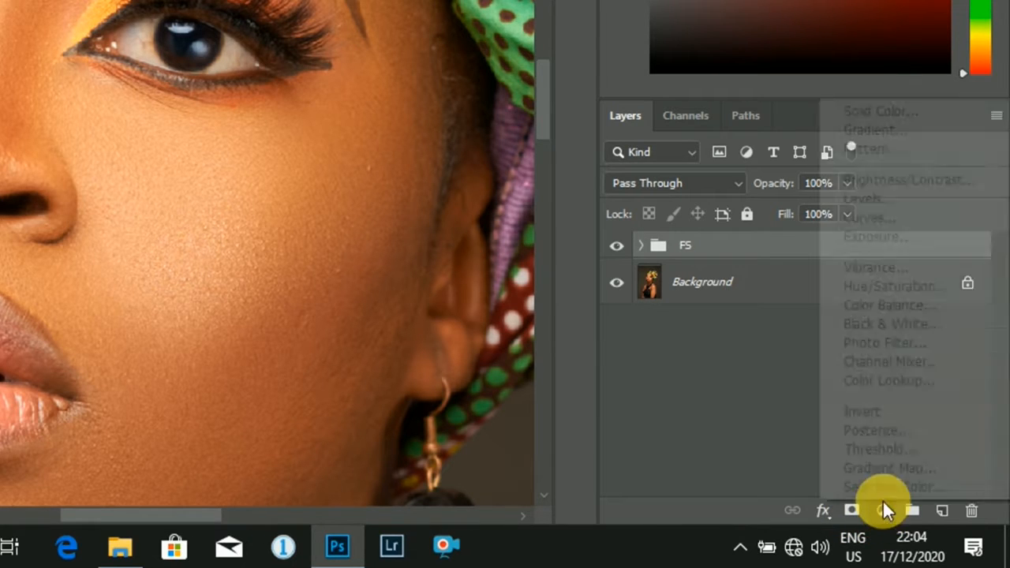
pyautogui.click(907, 218)
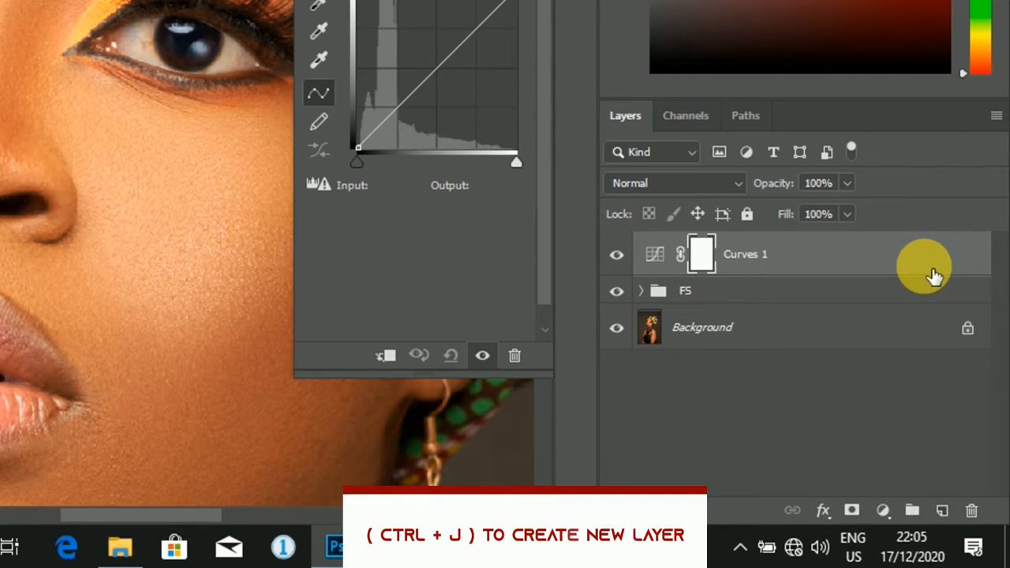
pyautogui.hotkey('ctrl', 'j')
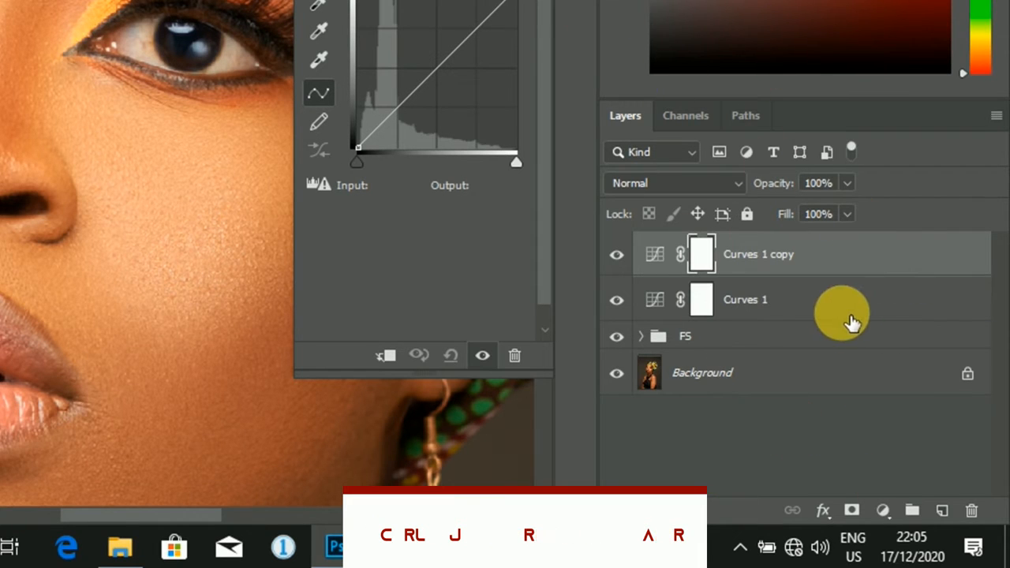
# - Set the blend mode of the Curves 1 layer to Screen and that of Curves 1 copy to Multiply
pyautogui.click(785, 303)
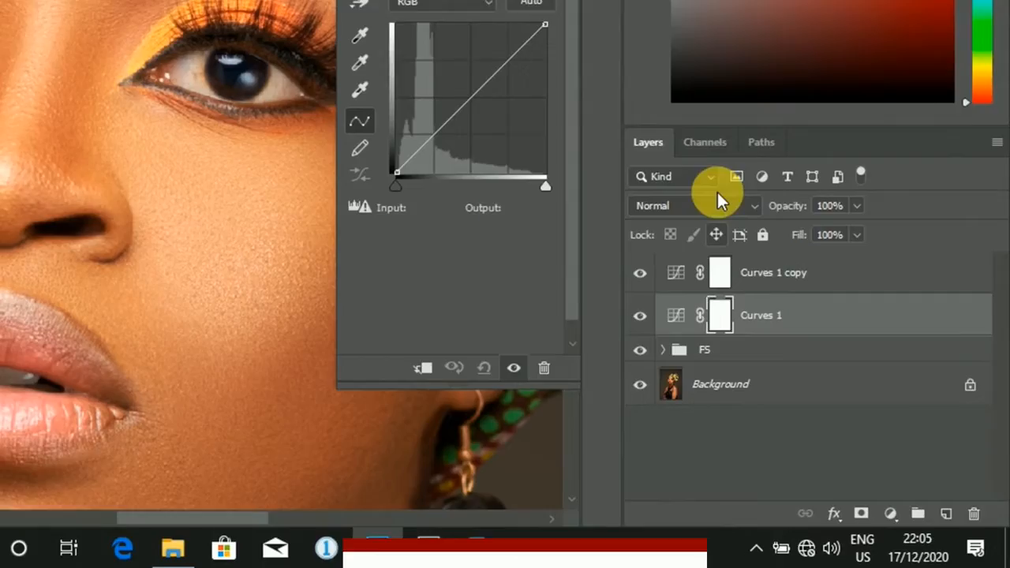
pyautogui.click(716, 204)
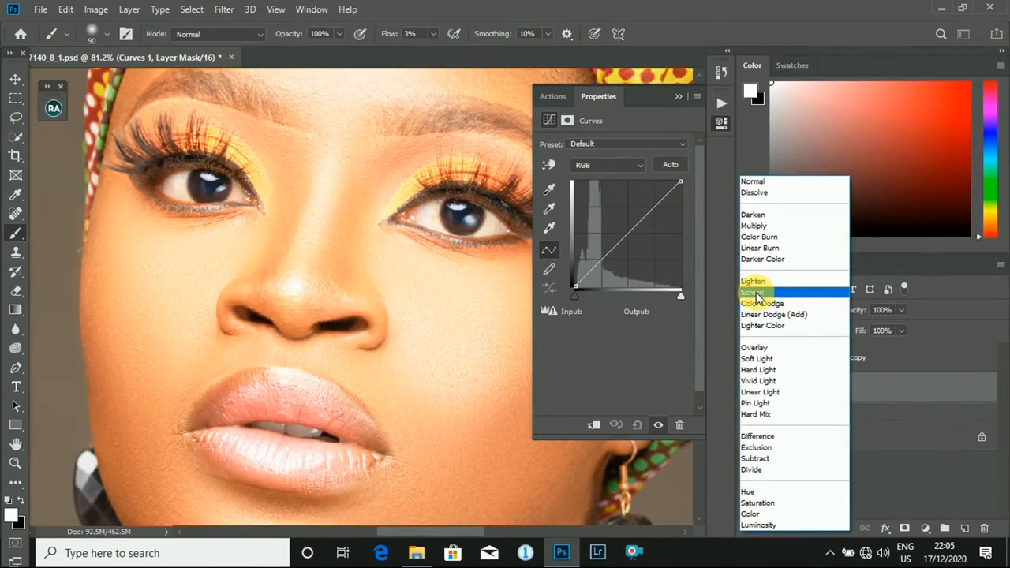
pyautogui.click(756, 295)
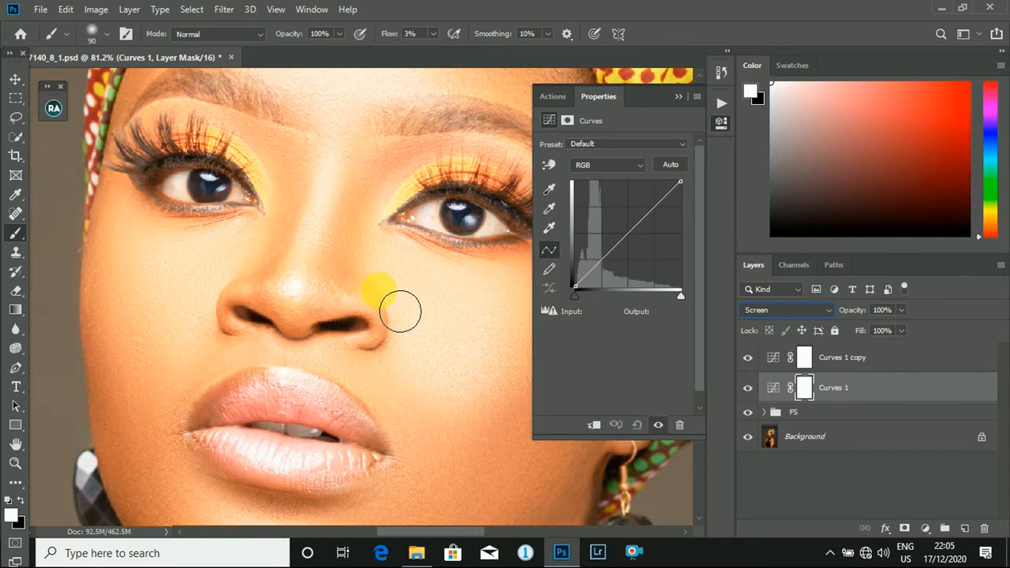
pyautogui.click(844, 362)
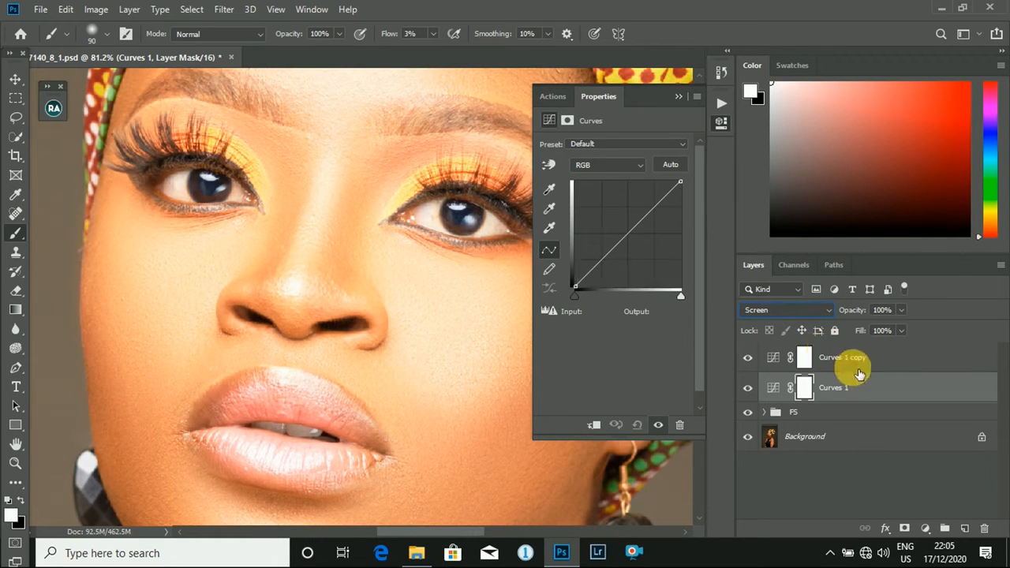
pyautogui.click(796, 310)
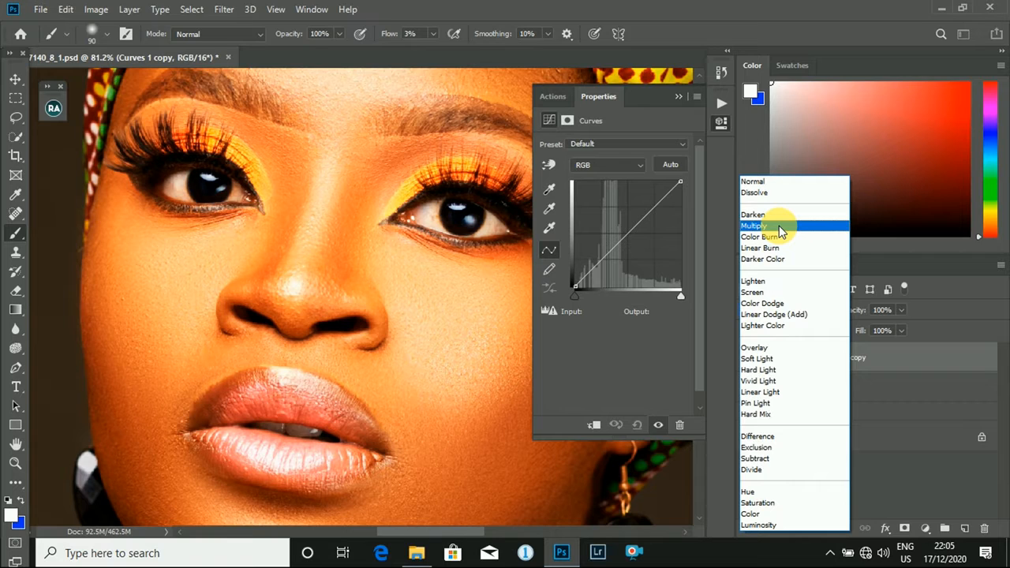
pyautogui.click(779, 226)
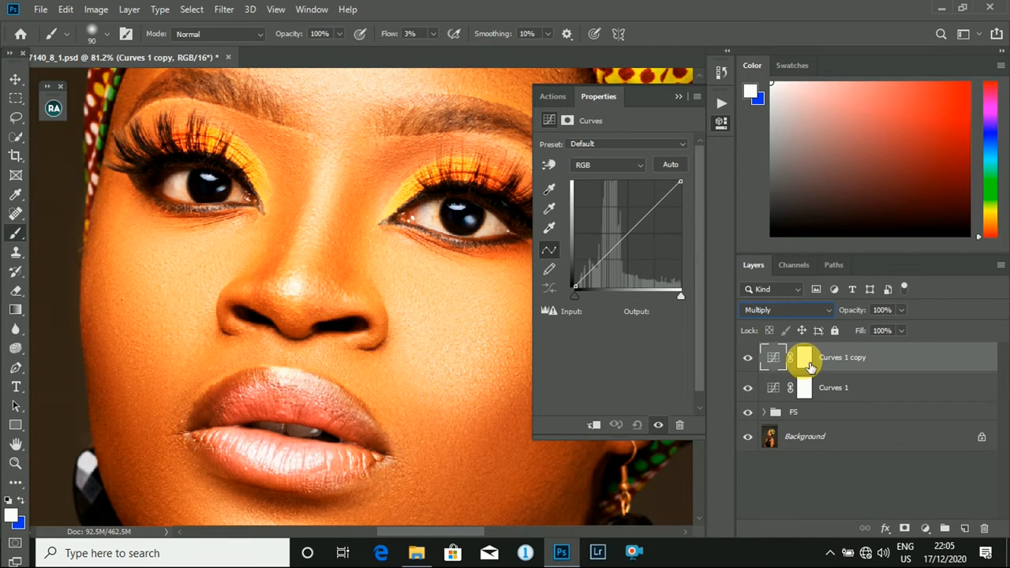
# - Invert the layer masks of Curves 1 copy and Curves 1 to black and collapse the mask properties
pyautogui.click(803, 359)
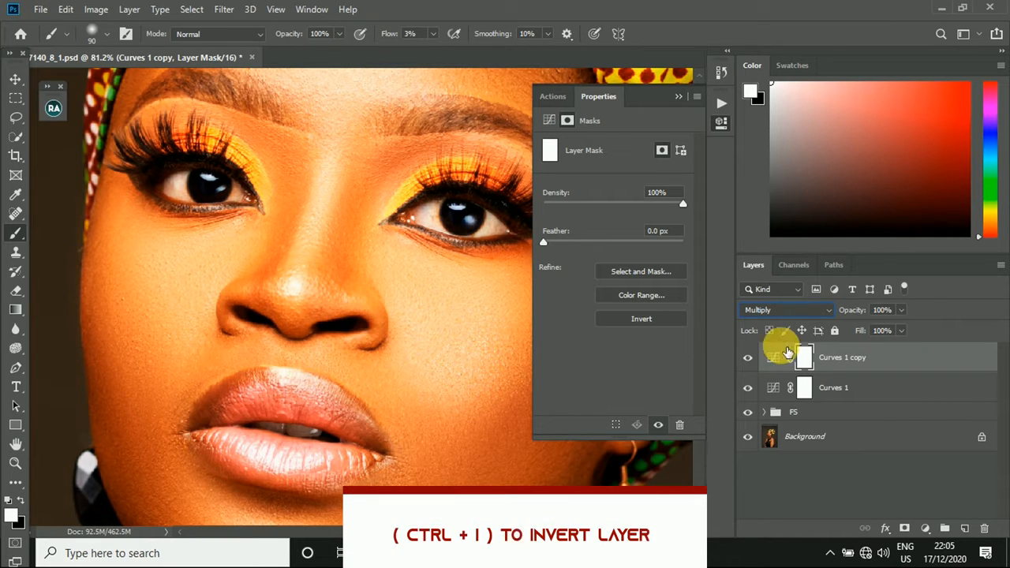
pyautogui.hotkey('ctrl', 'i')
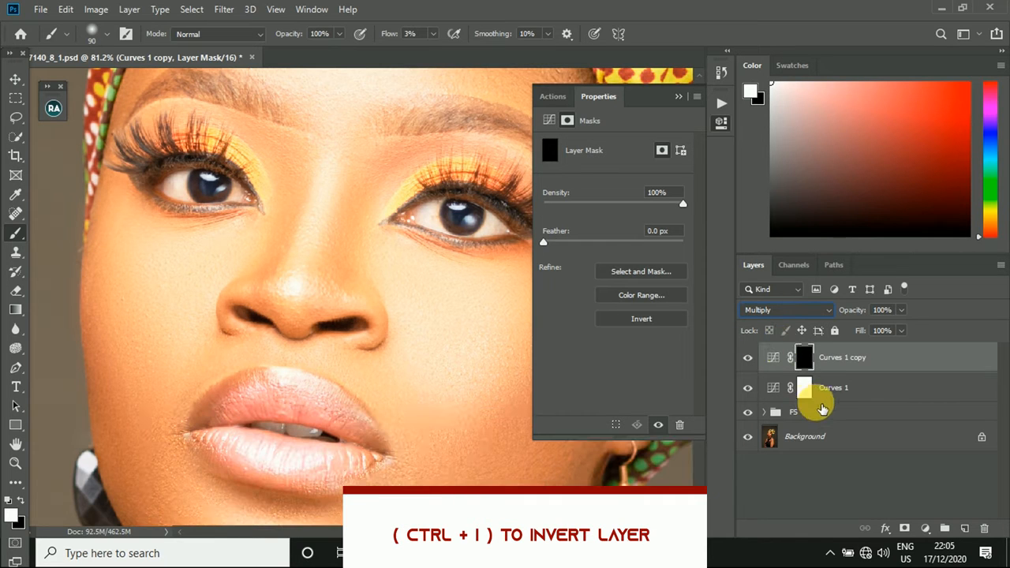
pyautogui.click(882, 395)
pyautogui.hotkey('ctrl', 'i')
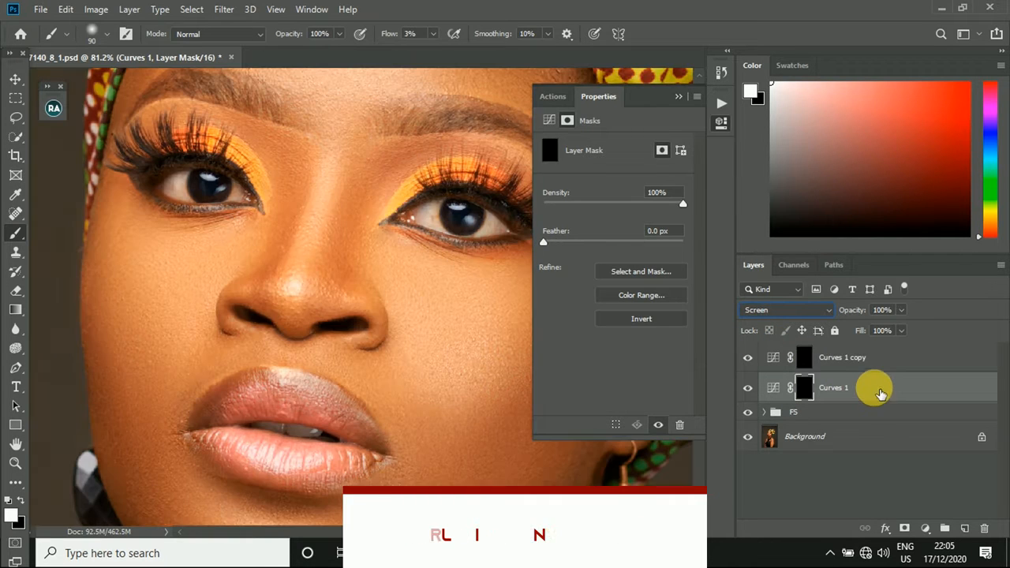
pyautogui.click(678, 98)
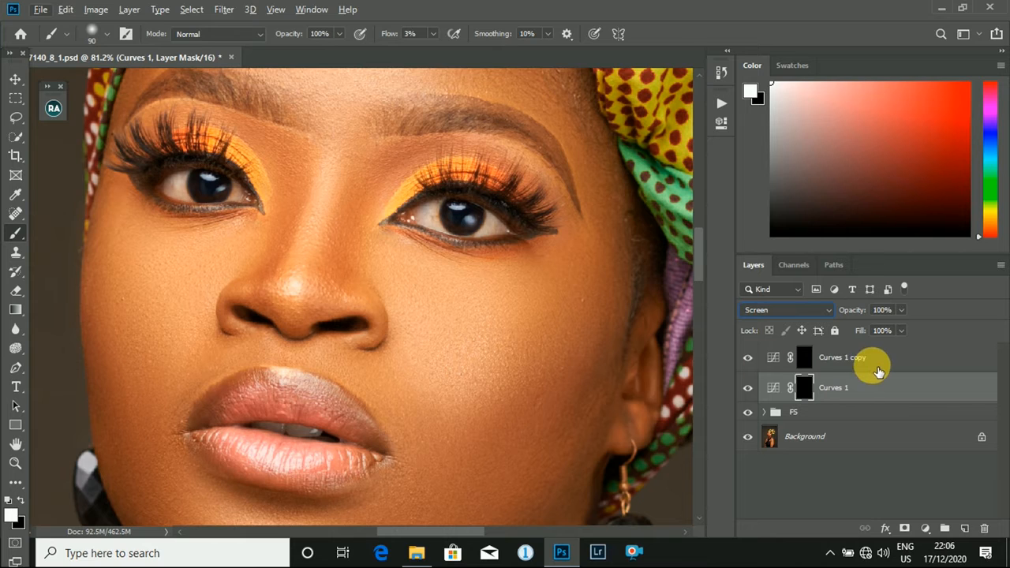
# - Group the two Curves layers and name the group DNB
pyautogui.keyDown('shift'); pyautogui.click(792, 367); pyautogui.keyUp('shift')
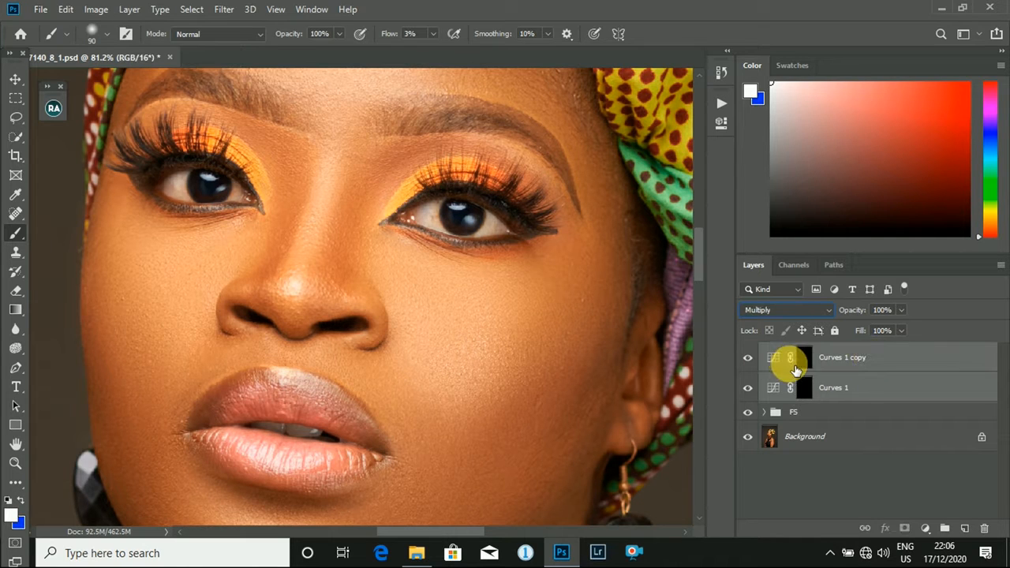
pyautogui.hotkey('ctrl', 'g')
pyautogui.doubleClick(804, 351)
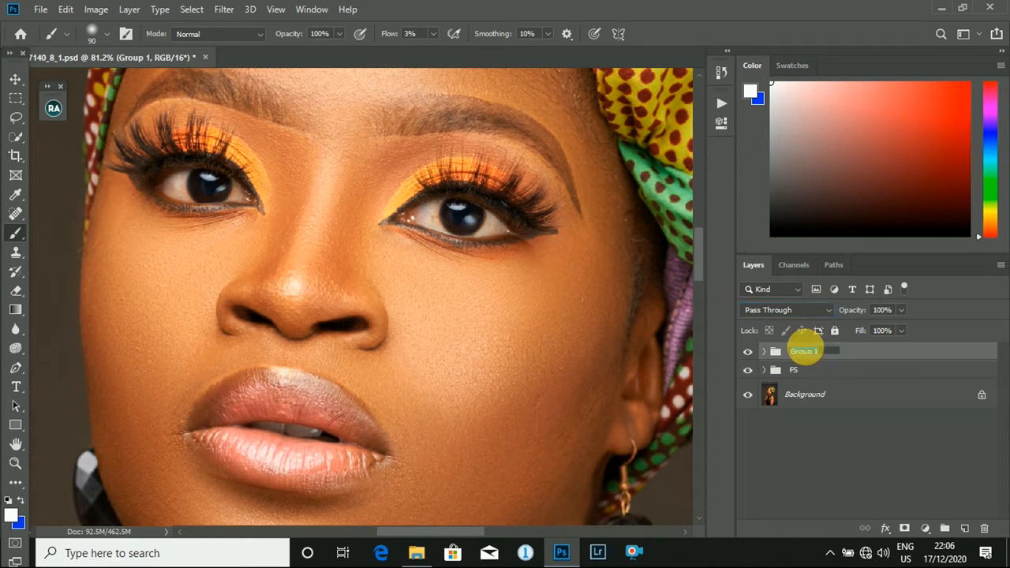
pyautogui.write('D')
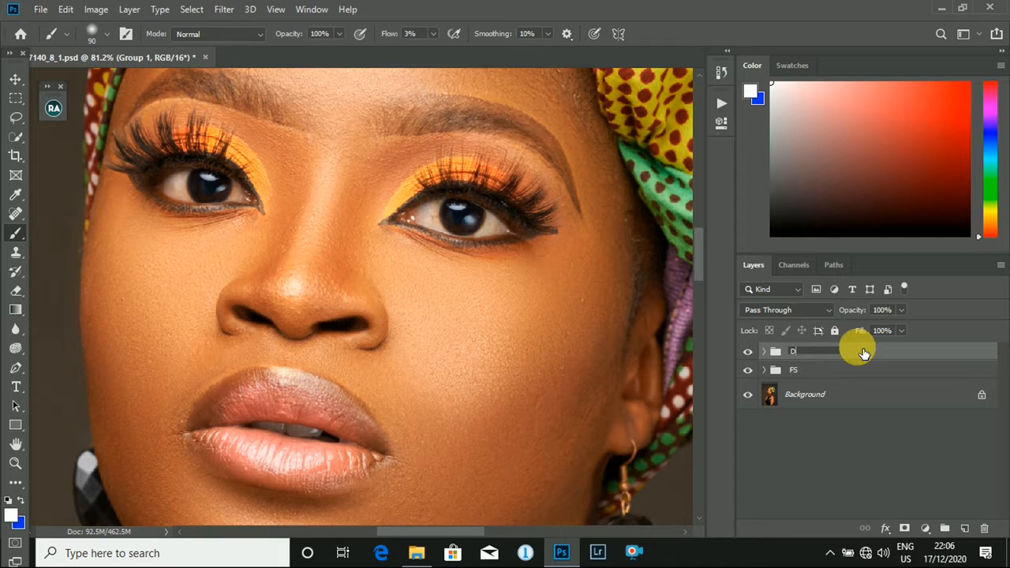
pyautogui.write('NB')
pyautogui.press('Return')
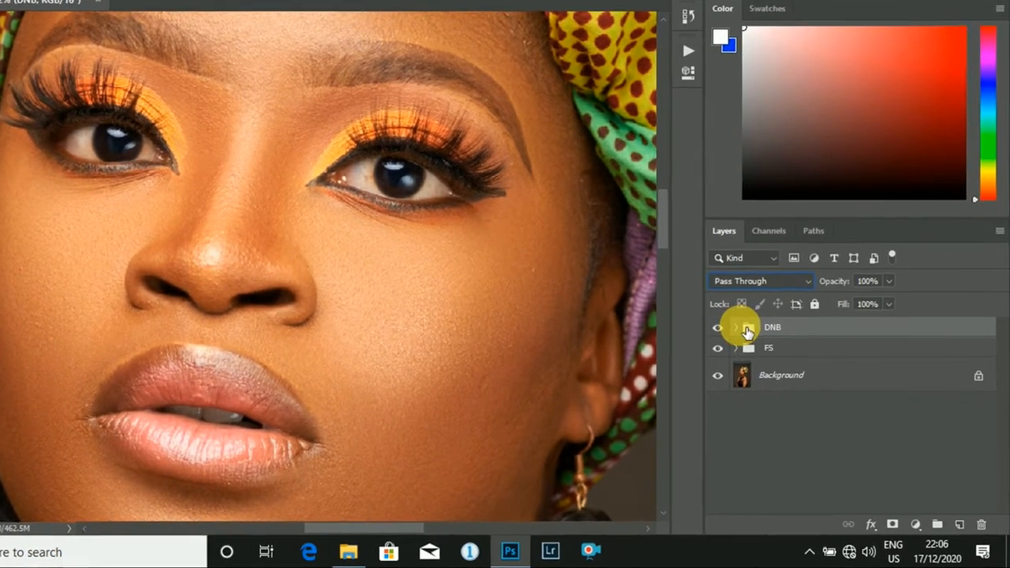
# - Inside the DNB group, rename the Screen Curves layer dodge and the Multiply Curves layer burn
pyautogui.click(754, 339)
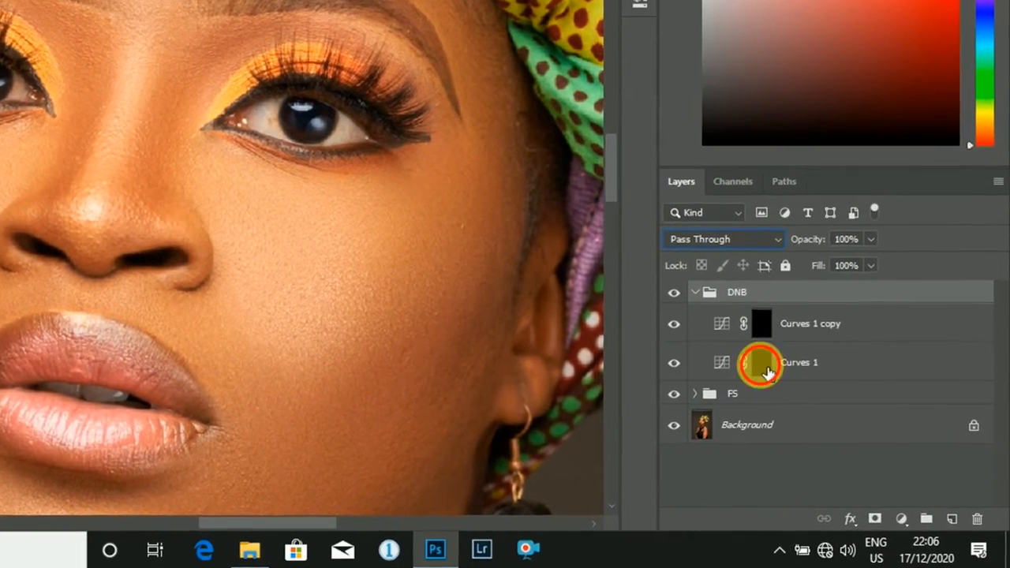
pyautogui.click(761, 364)
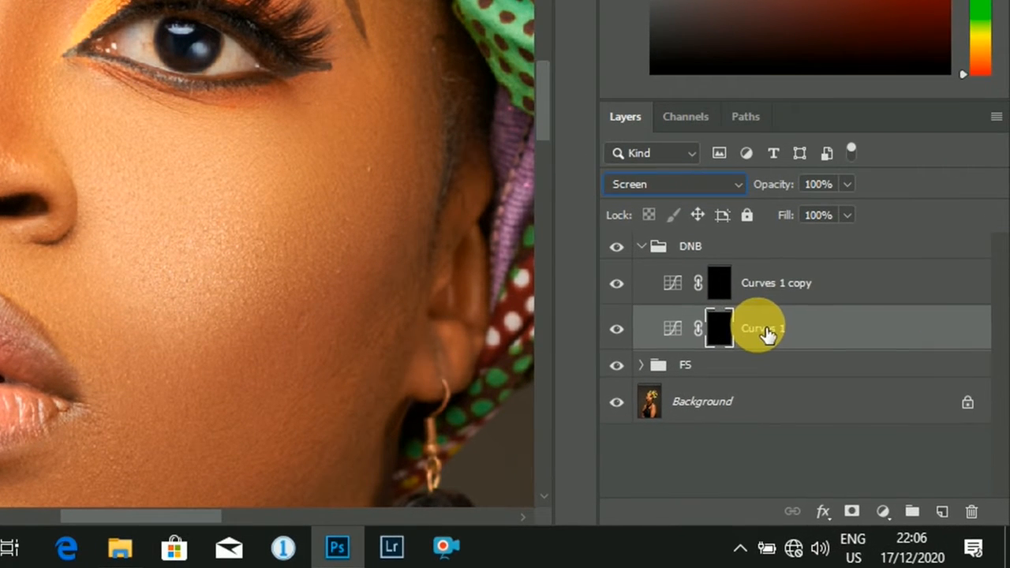
pyautogui.doubleClick(764, 328)
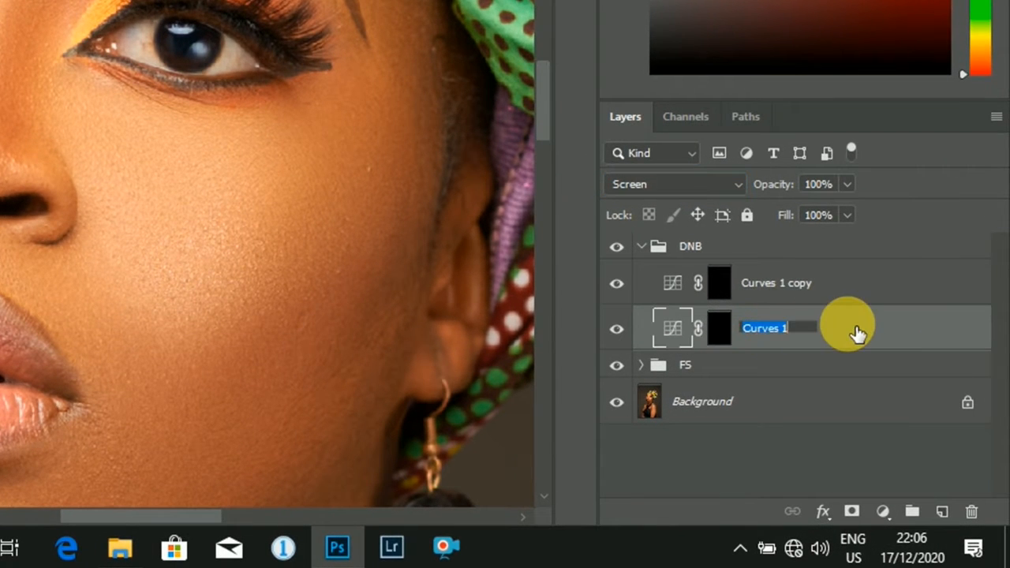
pyautogui.write('diig')
pyautogui.write('odo')
pyautogui.write('e')
pyautogui.doubleClick(799, 286)
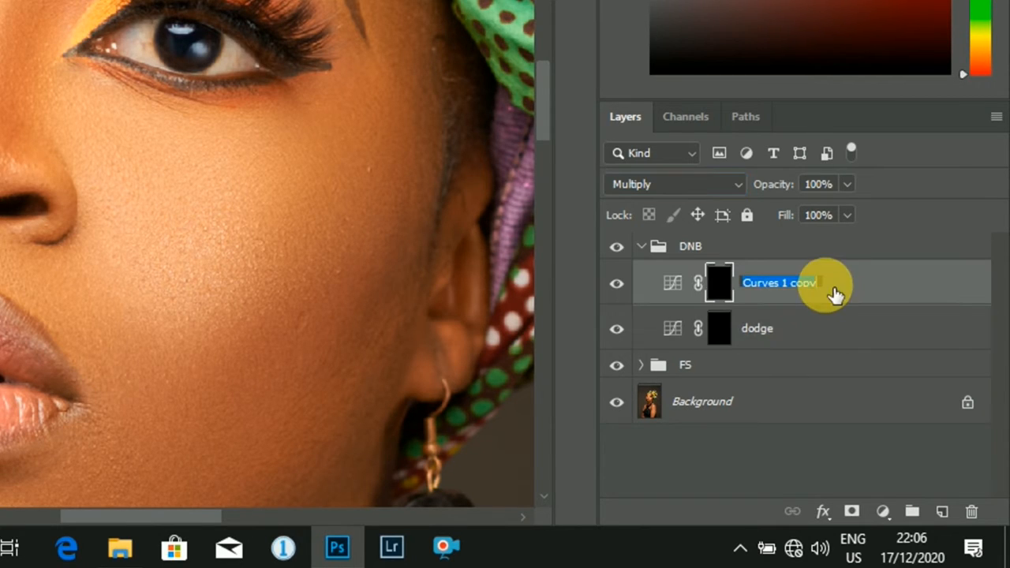
pyautogui.write('burn')
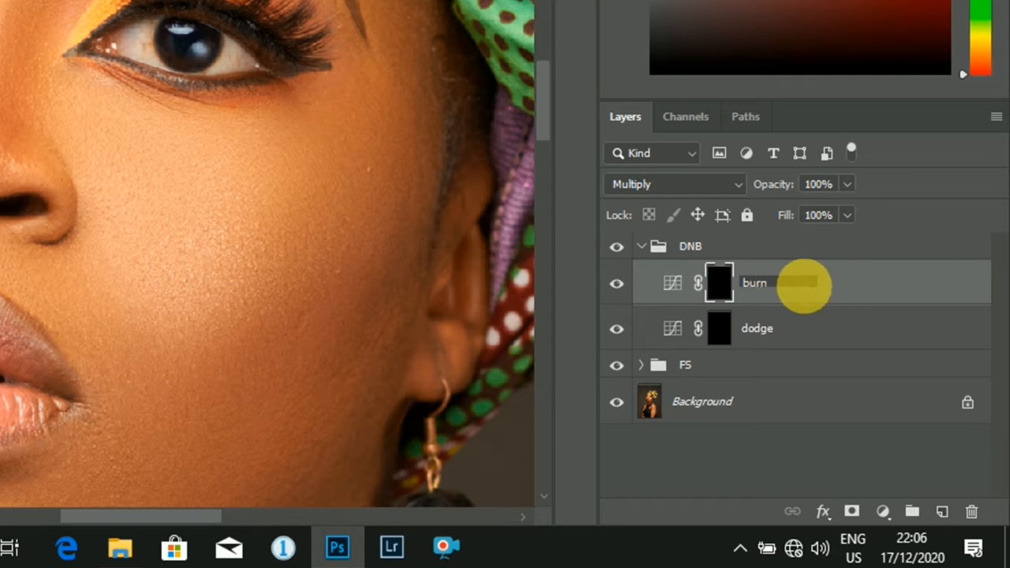
pyautogui.click(806, 329)
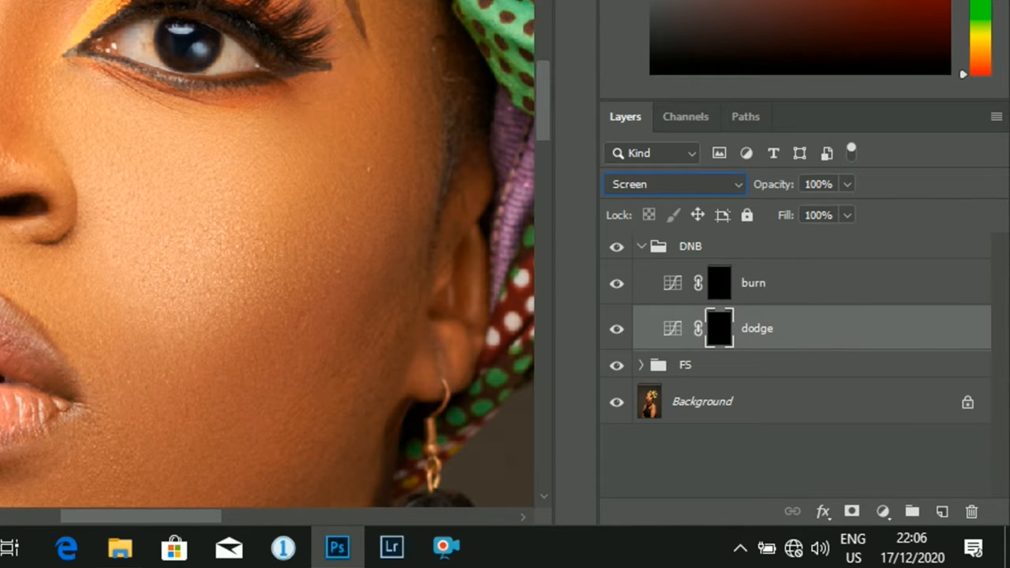
# - Collapse the DNB group and add a new empty layer above it
pyautogui.hotkey('ctrl', '-')
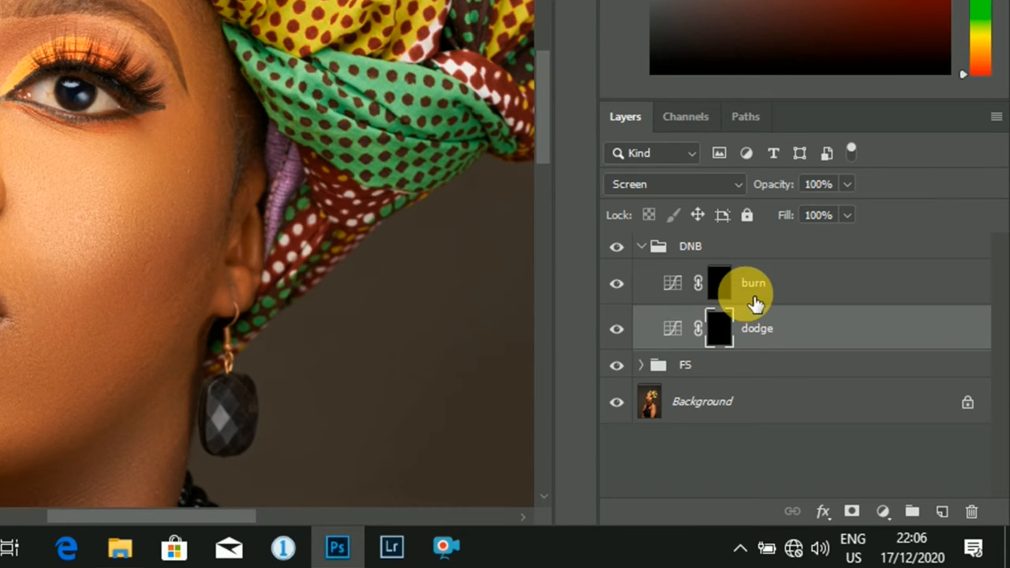
pyautogui.click(658, 250)
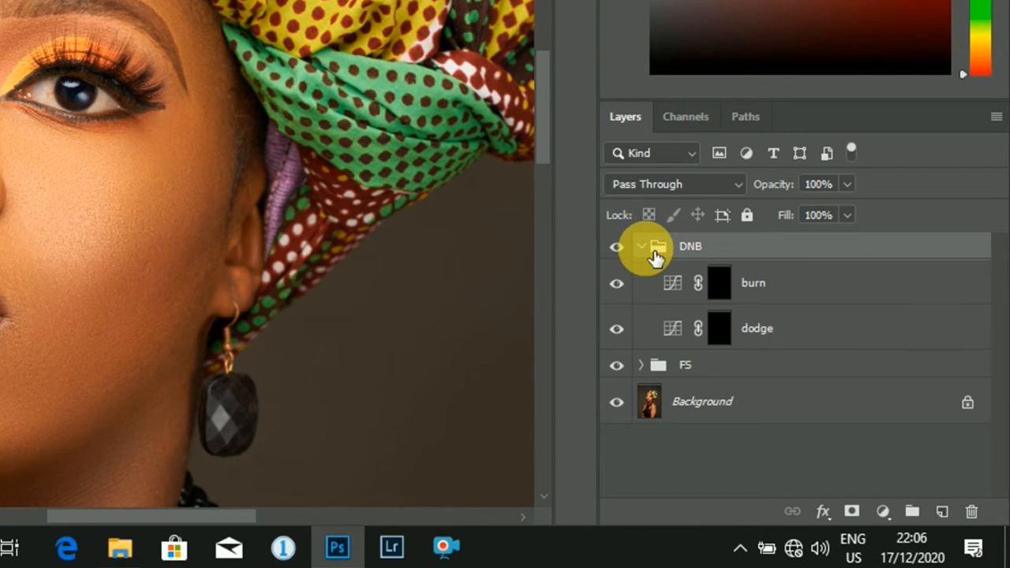
pyautogui.click(651, 249)
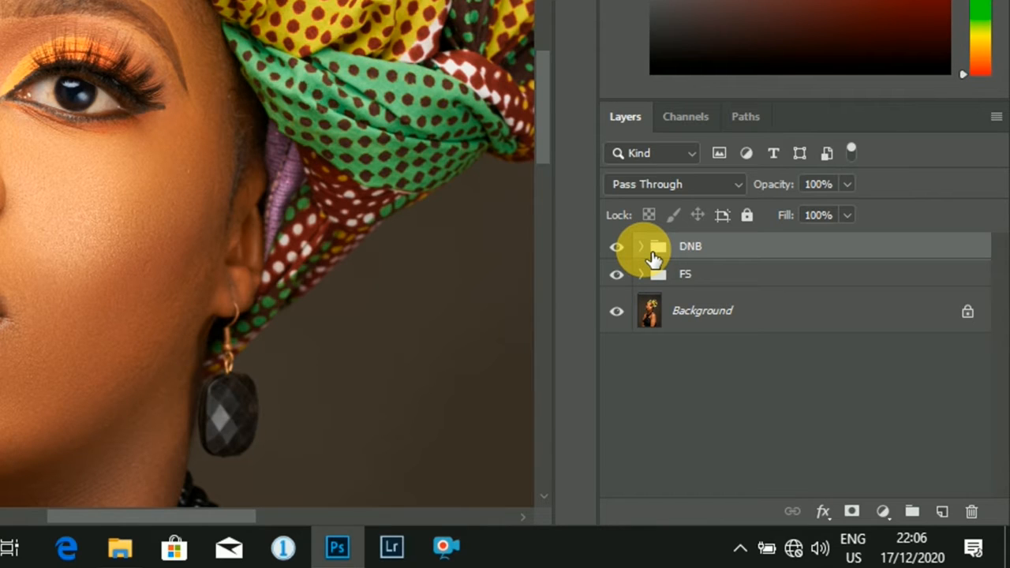
pyautogui.click(957, 517)
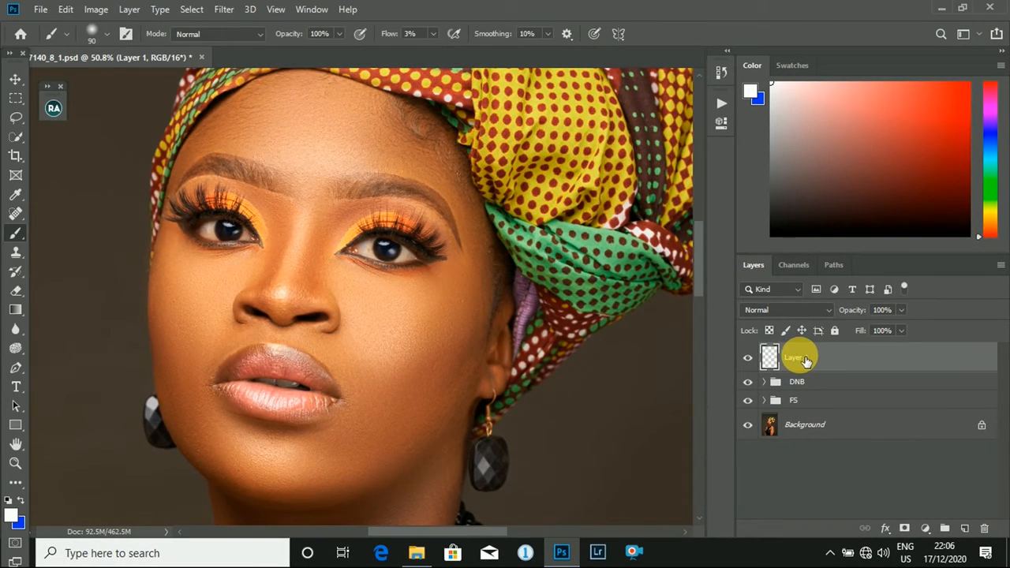
# - Activate the Brush tool and make the blue 0030ff the foreground color
pyautogui.rightClick(16, 232)
pyautogui.click(95, 232)
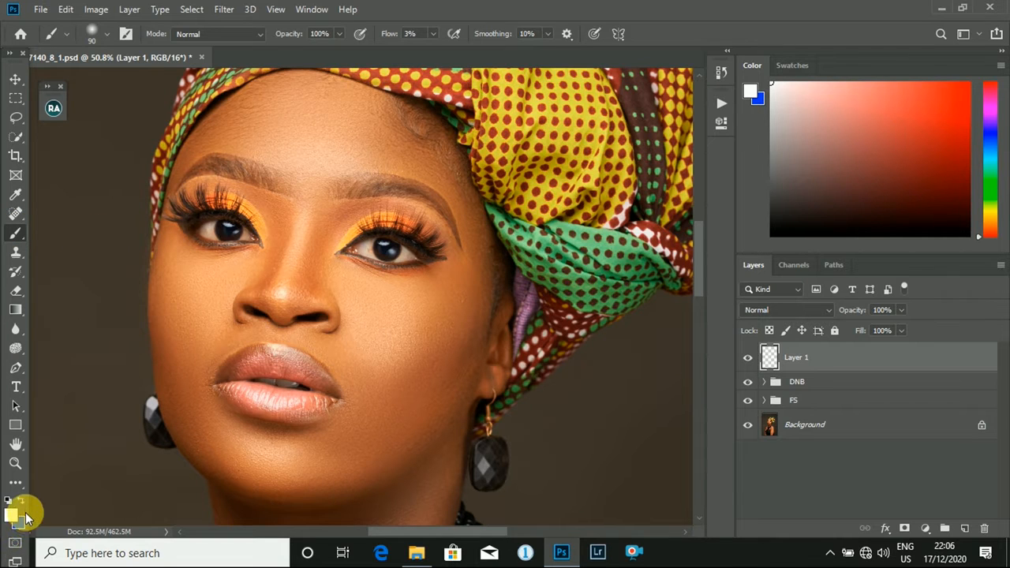
pyautogui.press('x')
pyautogui.click(12, 515)
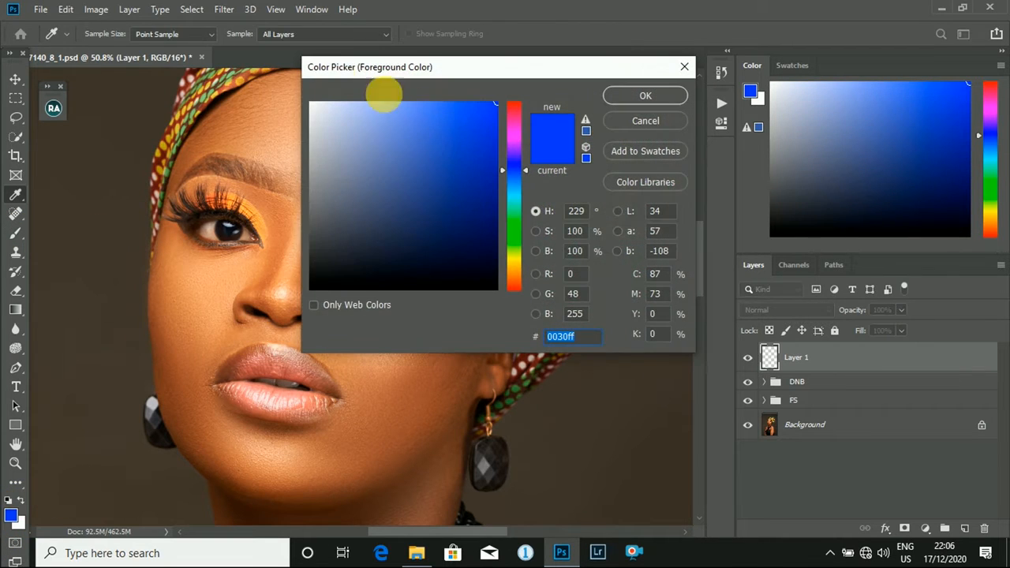
pyautogui.click(608, 99)
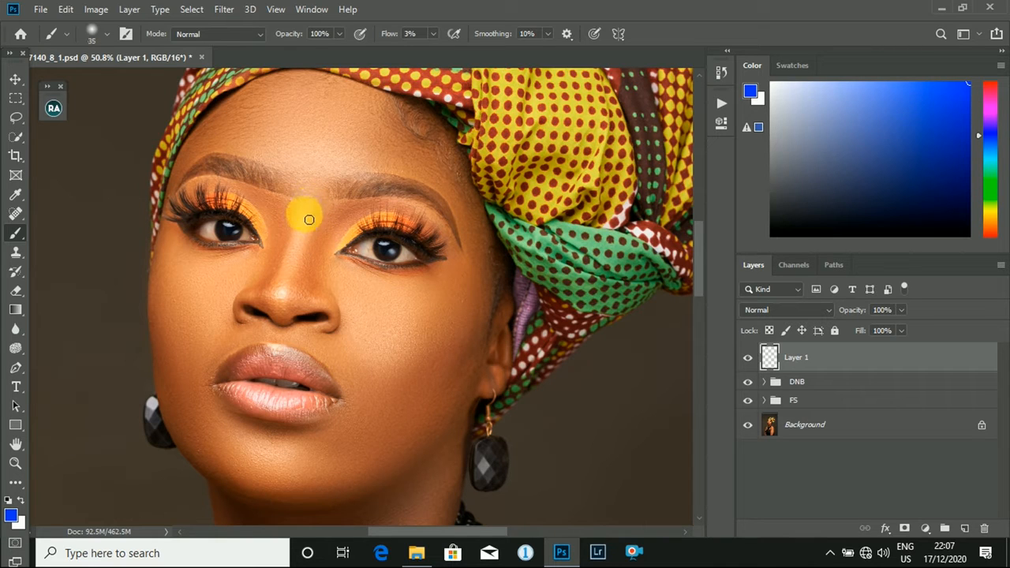
# - Raise the brush flow to 100% and paint a blue line down the nose bridge and across its tip on Layer 1
pyautogui.click(431, 36)
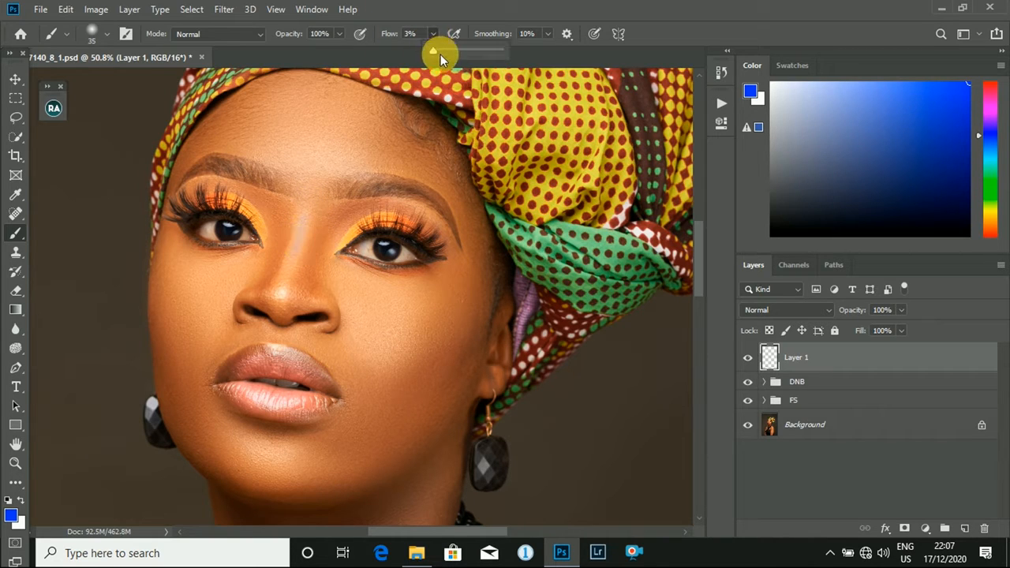
pyautogui.moveTo(440, 54); pyautogui.dragTo(604, 51)
pyautogui.press(']')
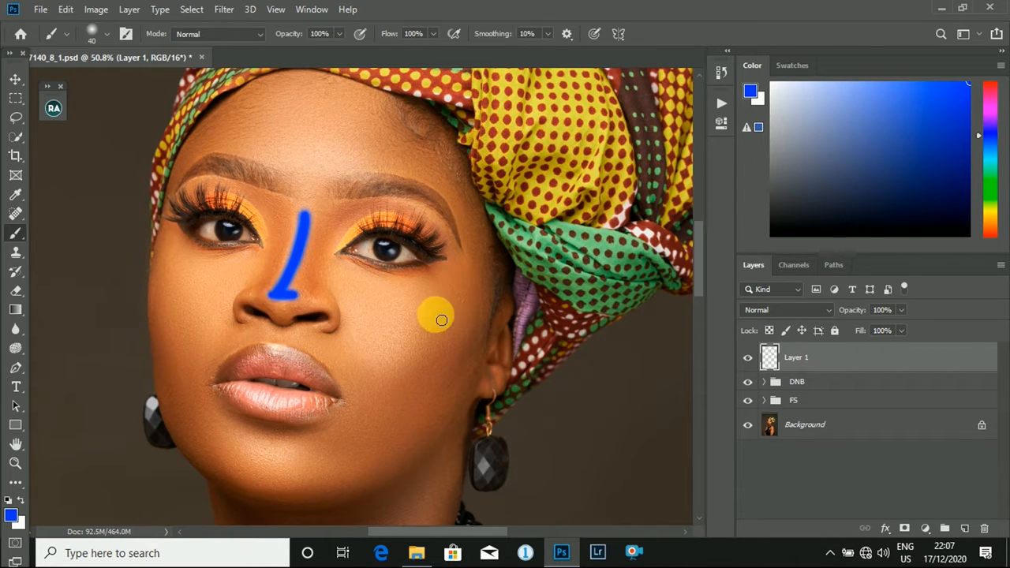
# - Enlarge the brush and paint a blue highlight area on the cheek nearer the visible ear
pyautogui.press(']')
pyautogui.press(']')
pyautogui.press(']')
pyautogui.press(']')
pyautogui.press(']')
pyautogui.press(']')
pyautogui.press(']')
pyautogui.press(']')
pyautogui.press(']')
pyautogui.press(']')
pyautogui.moveTo(401, 325)
pyautogui.mouseDown()
pyautogui.moveTo(392, 300)
pyautogui.moveTo(365, 293)
pyautogui.moveTo(371, 344)
pyautogui.moveTo(405, 379)
pyautogui.moveTo(453, 338)
pyautogui.moveTo(448, 304)
pyautogui.mouseUp()
pyautogui.press('[')
pyautogui.press('[')
pyautogui.press(']')
pyautogui.press(']')
pyautogui.press('[')
pyautogui.press('[')
# - Mark the center of the forehead, the other cheek and the chin with soft blue spots
pyautogui.moveTo(349, 181); pyautogui.dragTo(288, 154)
pyautogui.moveTo(198, 301)
pyautogui.mouseDown()
pyautogui.moveTo(191, 281)
pyautogui.moveTo(195, 293)
pyautogui.mouseUp()
pyautogui.press('[')
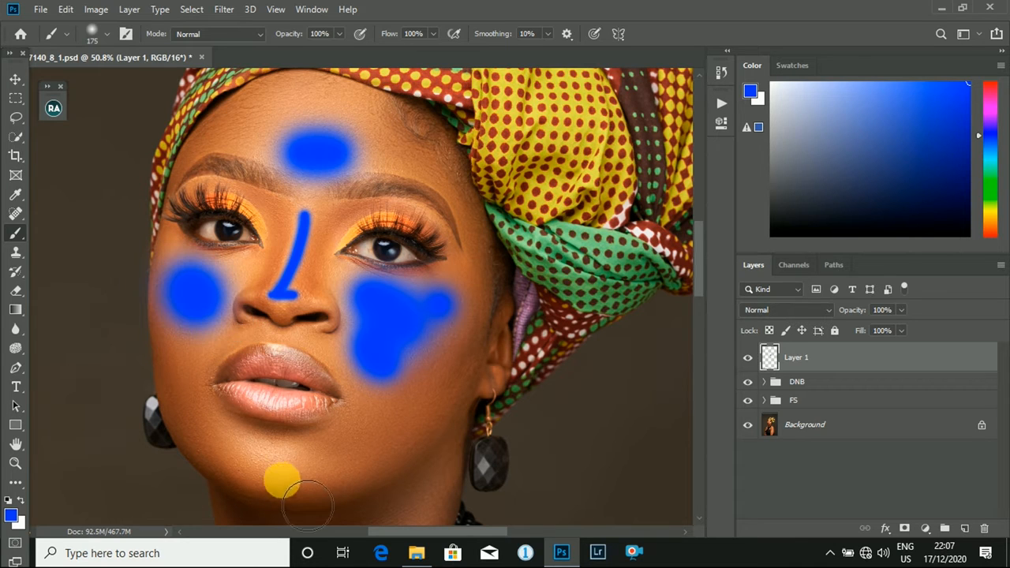
pyautogui.moveTo(280, 478); pyautogui.dragTo(250, 452)
pyautogui.press('[')
pyautogui.press('[')
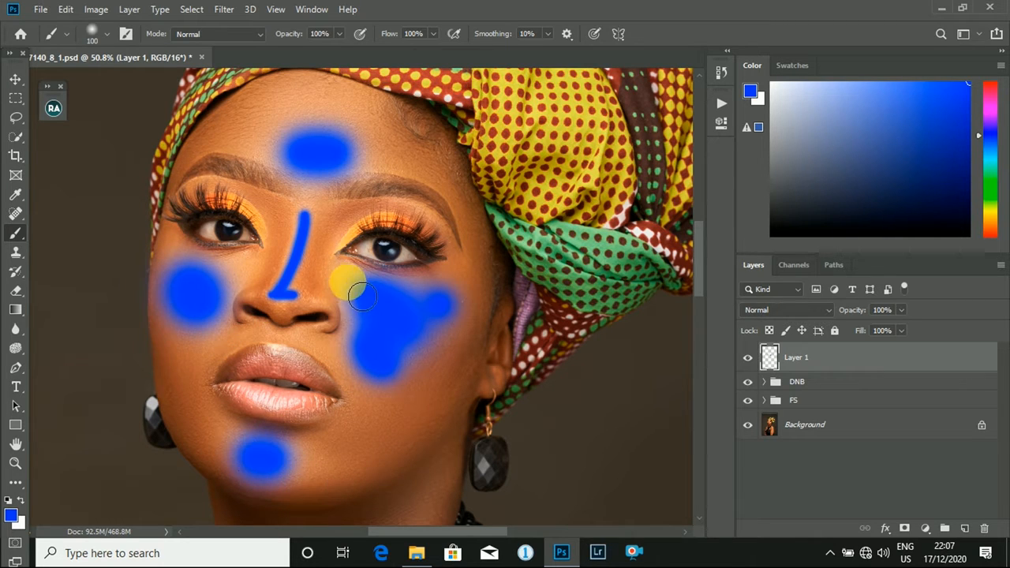
# - Paint a blue spot on the nearer shoulder and a long blue stroke down the upper arm with a larger brush
pyautogui.scroll(-5, 446, 307)
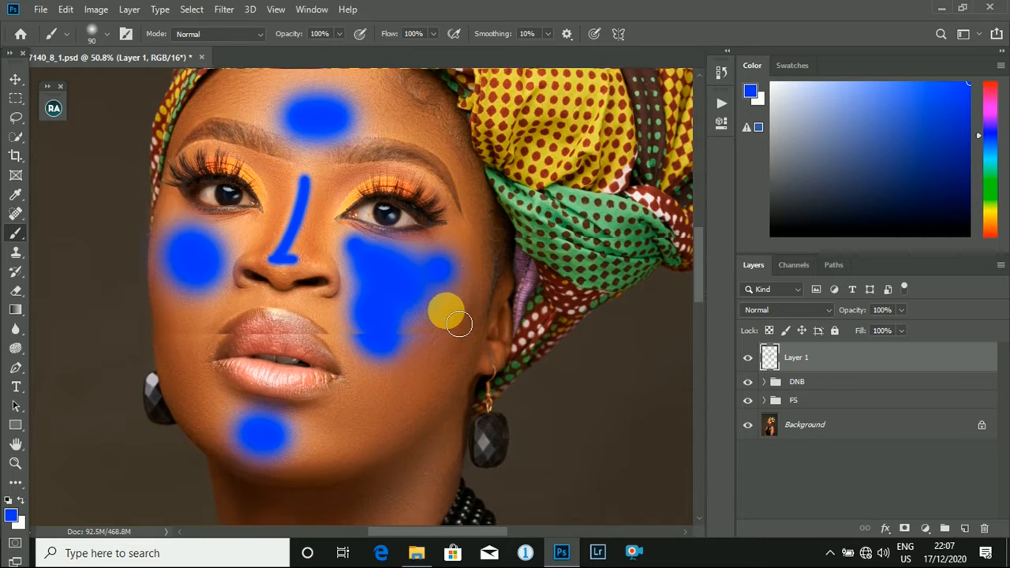
pyautogui.scroll(-6, 450, 316)
pyautogui.scroll(4, 395, 347)
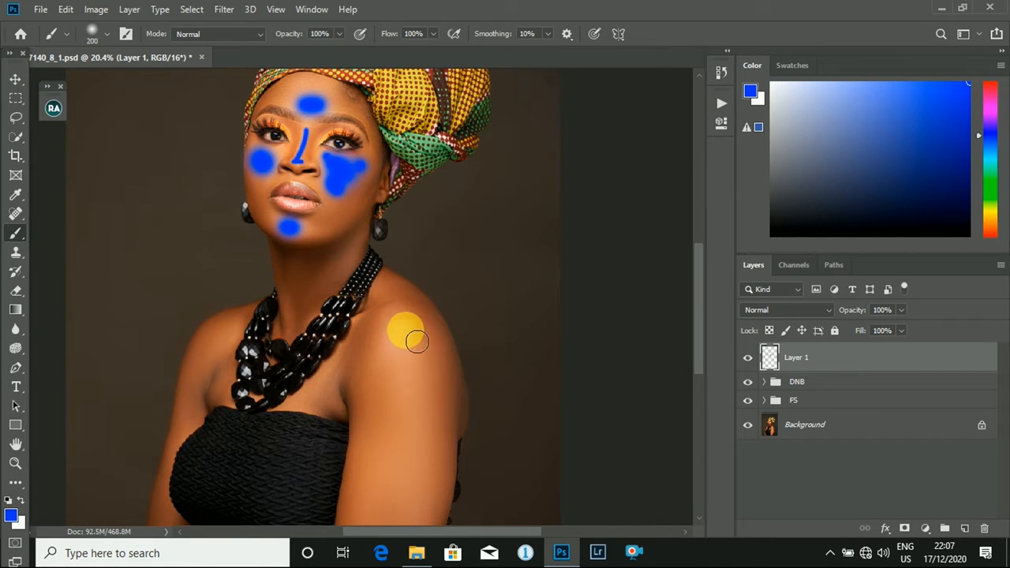
pyautogui.click(402, 334)
pyautogui.scroll(-7, 414, 395)
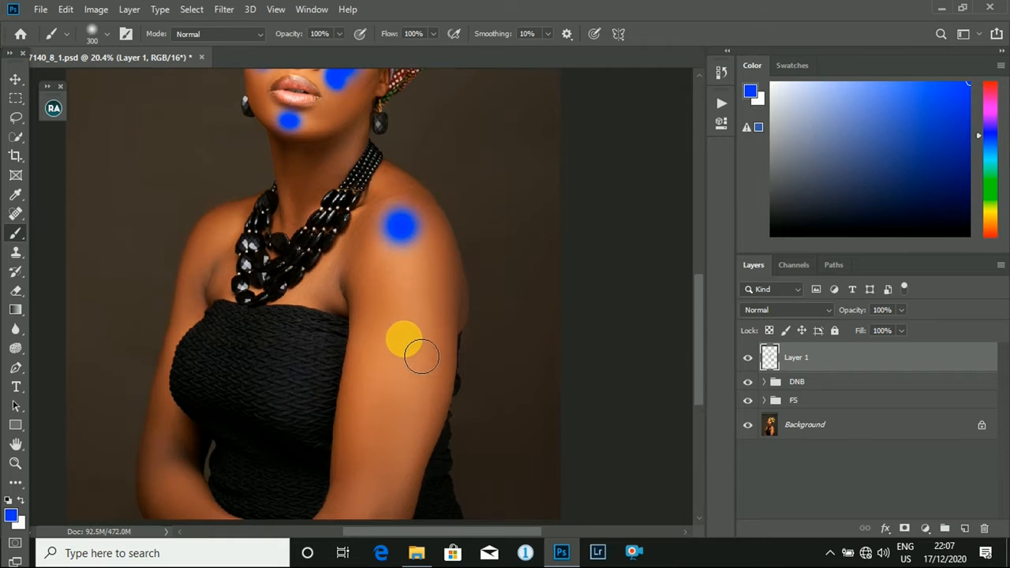
pyautogui.press(']')
pyautogui.moveTo(401, 294); pyautogui.dragTo(392, 478)
# - Add smaller blue spots on the chest below the necklace and on the far shoulder, upper arm and elbow
pyautogui.press('[')
pyautogui.press('[')
pyautogui.press('[')
pyautogui.press('[')
pyautogui.click(298, 288)
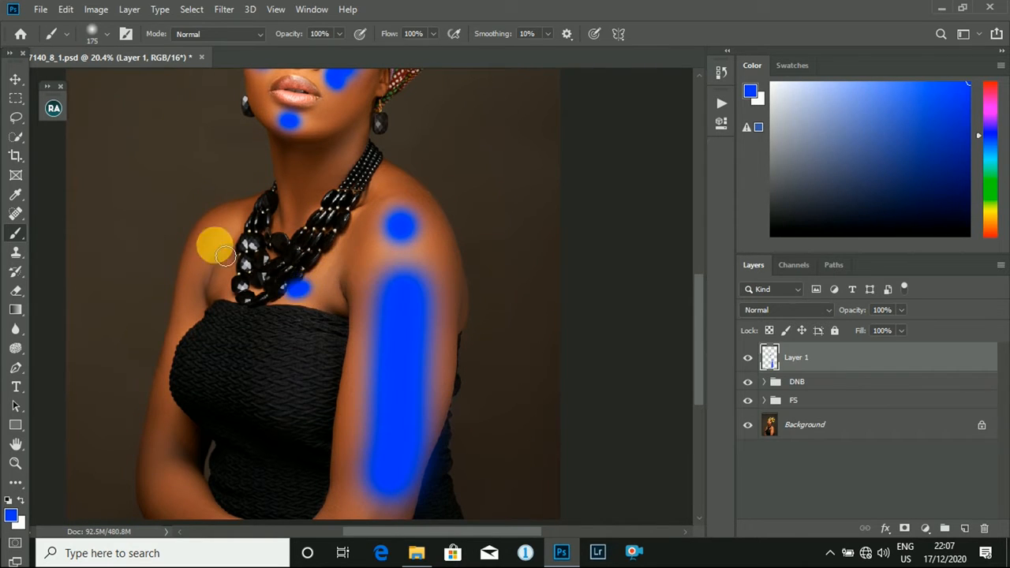
pyautogui.press(']')
pyautogui.click(184, 315)
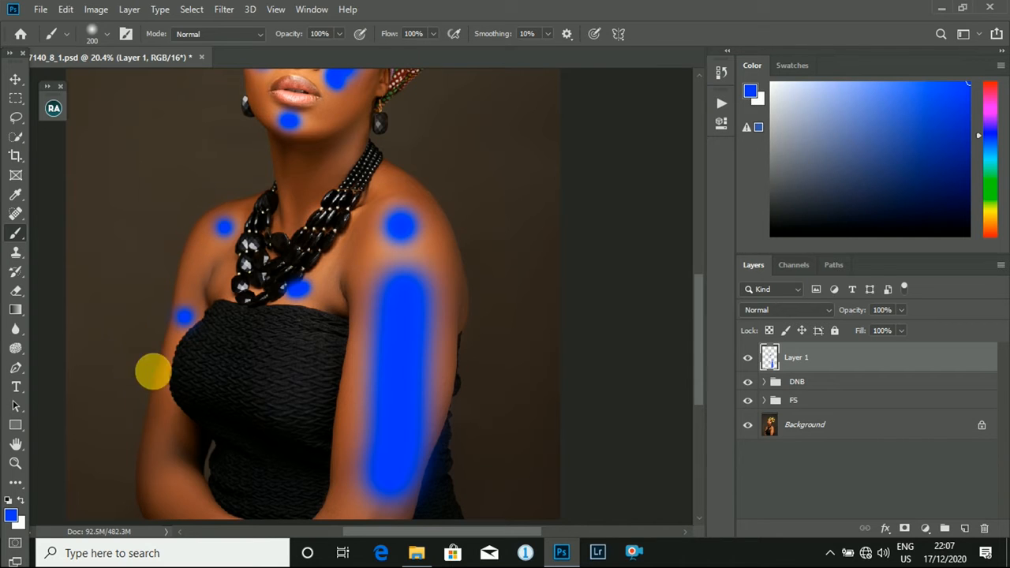
pyautogui.click(193, 495)
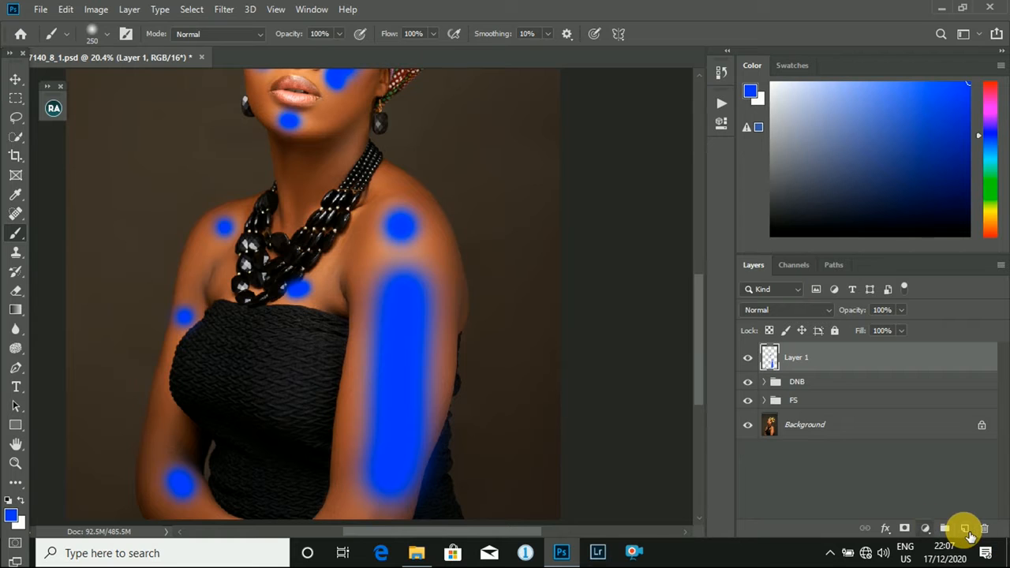
# - Add a new empty layer above Layer 1 and change the foreground color to pure red
pyautogui.click(965, 528)
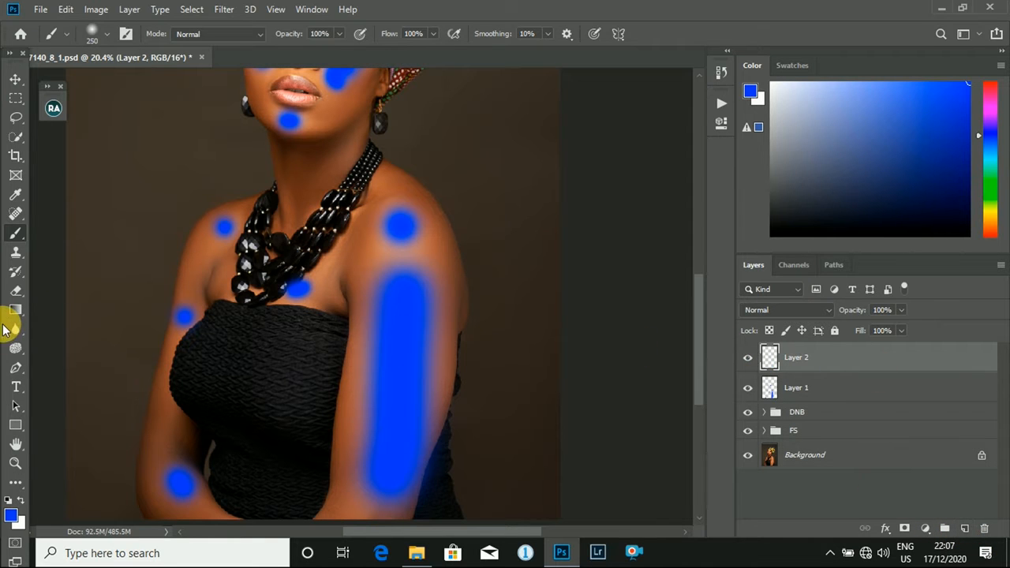
pyautogui.click(10, 515)
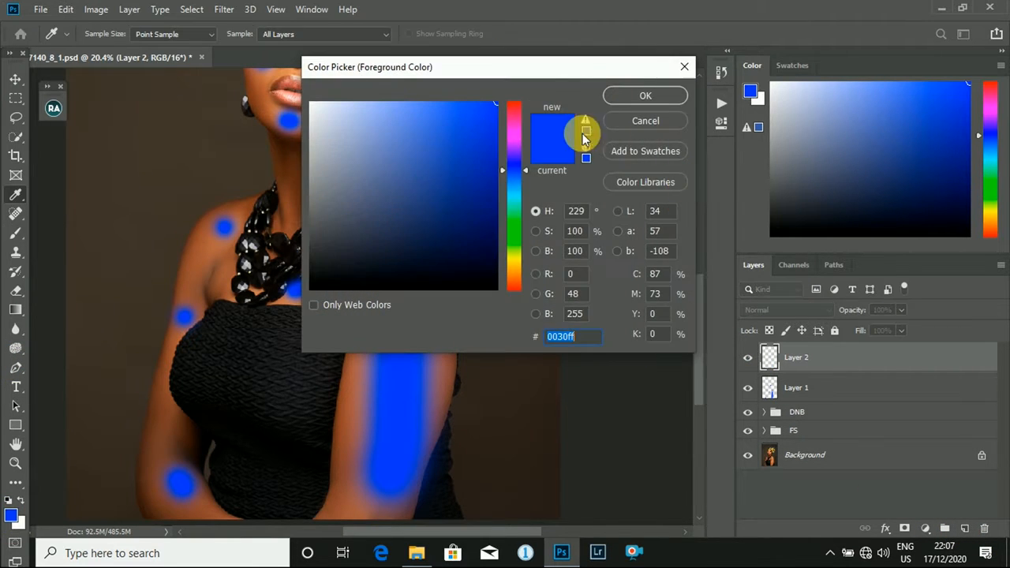
pyautogui.moveTo(514, 113); pyautogui.dragTo(497, 91)
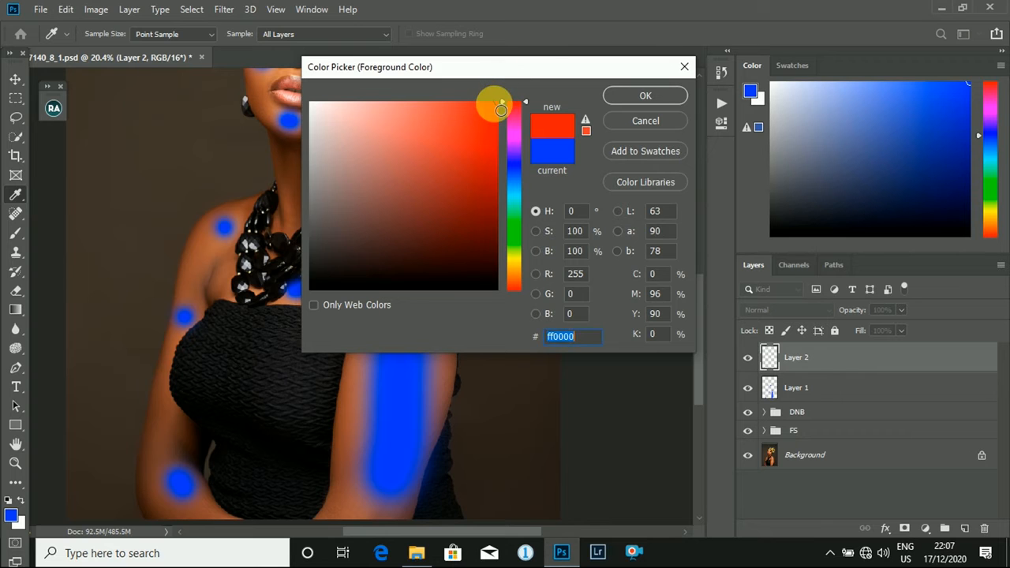
pyautogui.click(494, 103)
pyautogui.click(629, 96)
# - Paint thin red lines down both sides of the nose on Layer 2 with a 45 px brush
pyautogui.scroll(2, 237, 141)
pyautogui.scroll(-7, 244, 144)
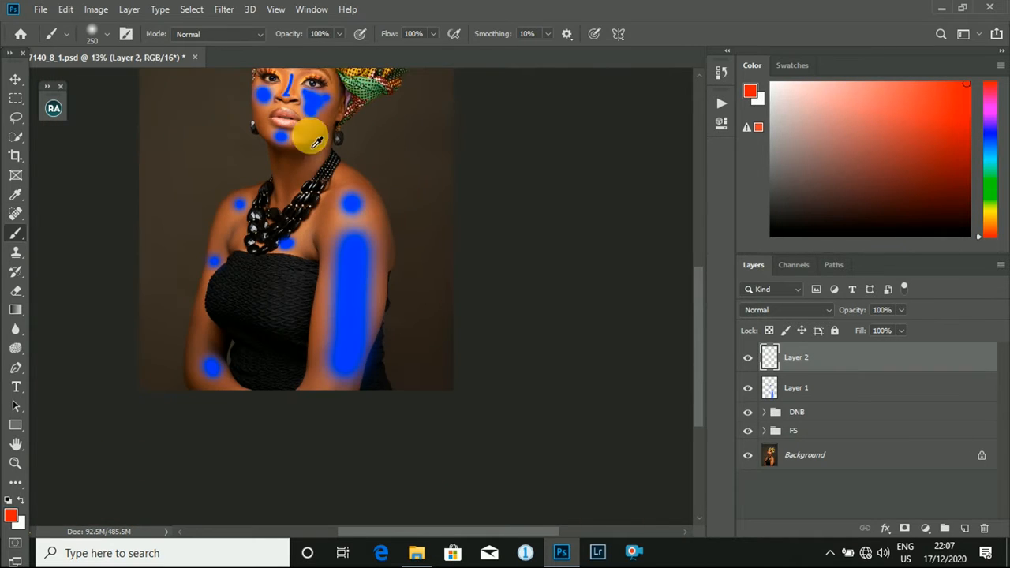
pyautogui.scroll(5, 352, 61)
pyautogui.scroll(3, 355, 72)
pyautogui.scroll(8, 313, 193)
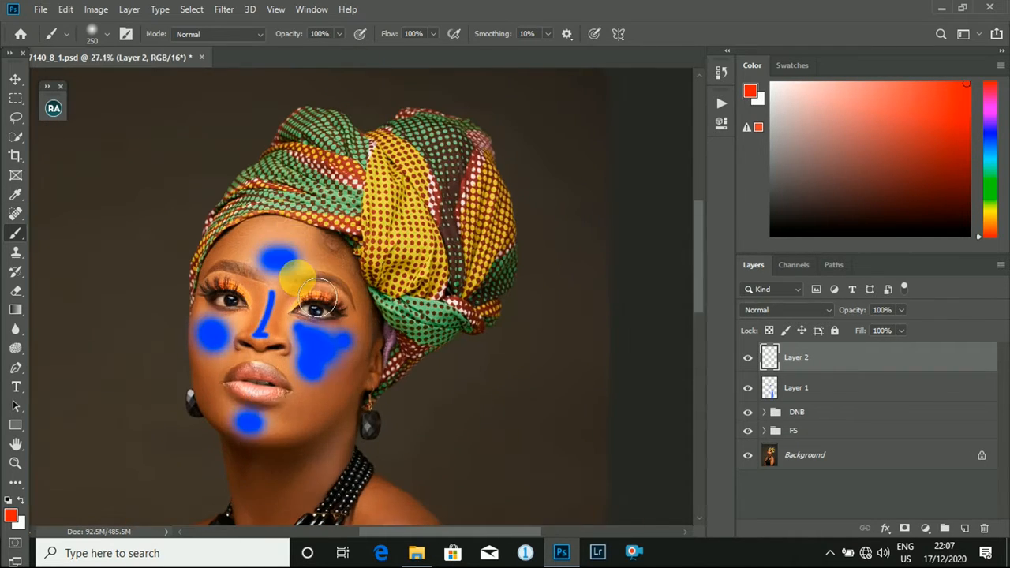
pyautogui.press('[')
pyautogui.scroll(-5, 319, 298)
pyautogui.press('[')
pyautogui.press('[')
pyautogui.press('[')
pyautogui.press('[')
pyautogui.press('[')
pyautogui.press('[')
pyautogui.press('[')
pyautogui.press('[')
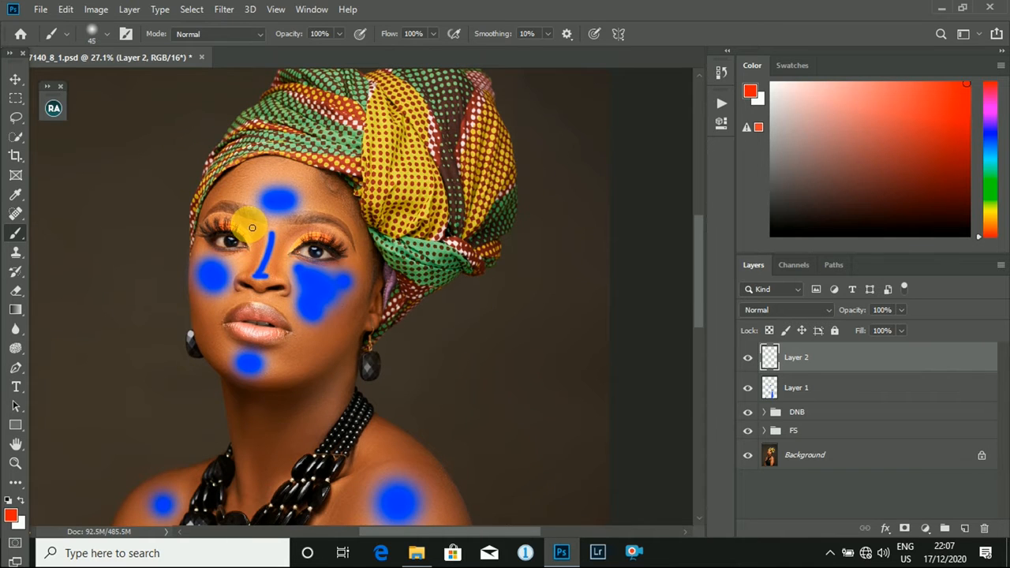
pyautogui.press('[')
pyautogui.press('[')
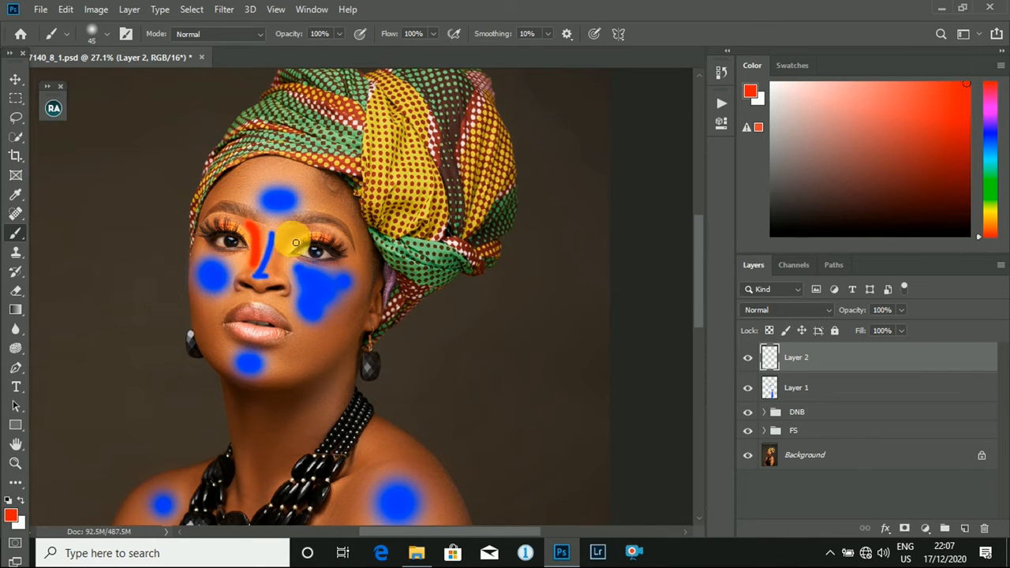
# - Paint broader red strokes below the nearer cheekbone and along the opposite side of the jaw
pyautogui.press(']')
pyautogui.press(']')
pyautogui.press(']')
pyautogui.press(']')
pyautogui.press(']')
pyautogui.press(']')
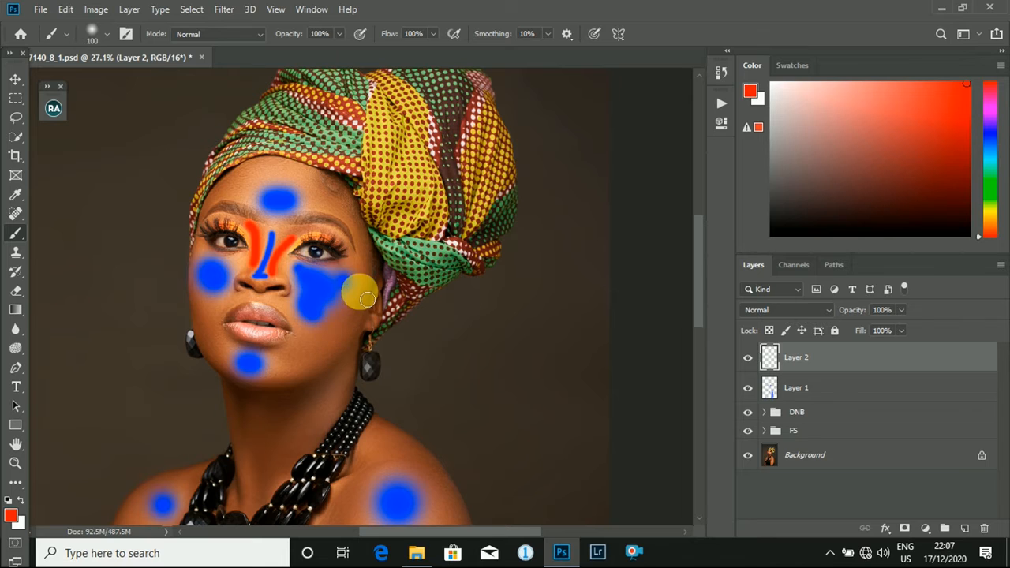
pyautogui.moveTo(361, 289); pyautogui.dragTo(300, 353)
pyautogui.moveTo(221, 351); pyautogui.dragTo(204, 322)
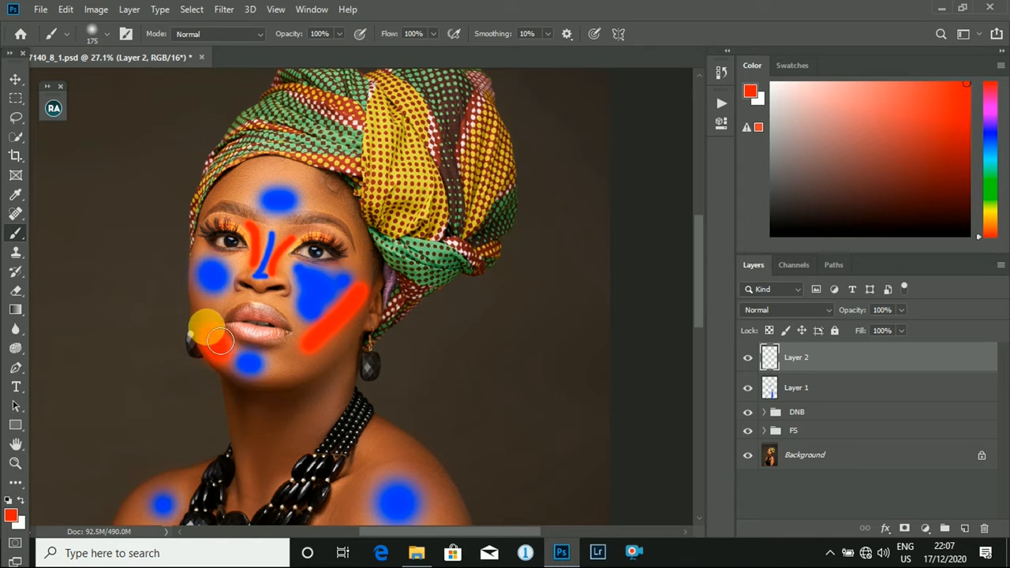
# - Paint red shadow strokes around the blue marks on the nearer shoulder and along the outer edge of the upper arm
pyautogui.scroll(-5, 349, 400)
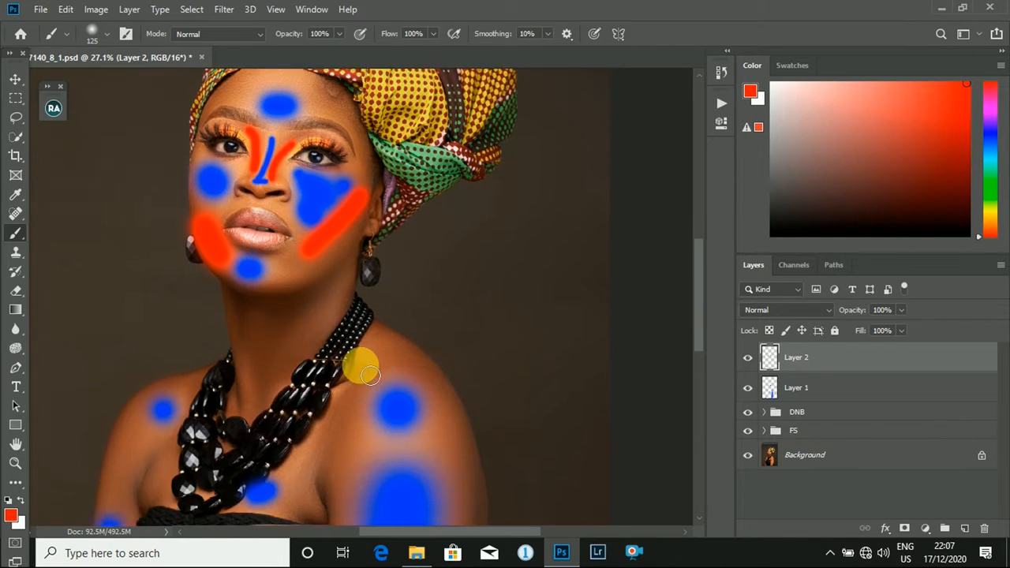
pyautogui.scroll(-5, 360, 361)
pyautogui.scroll(2, 402, 377)
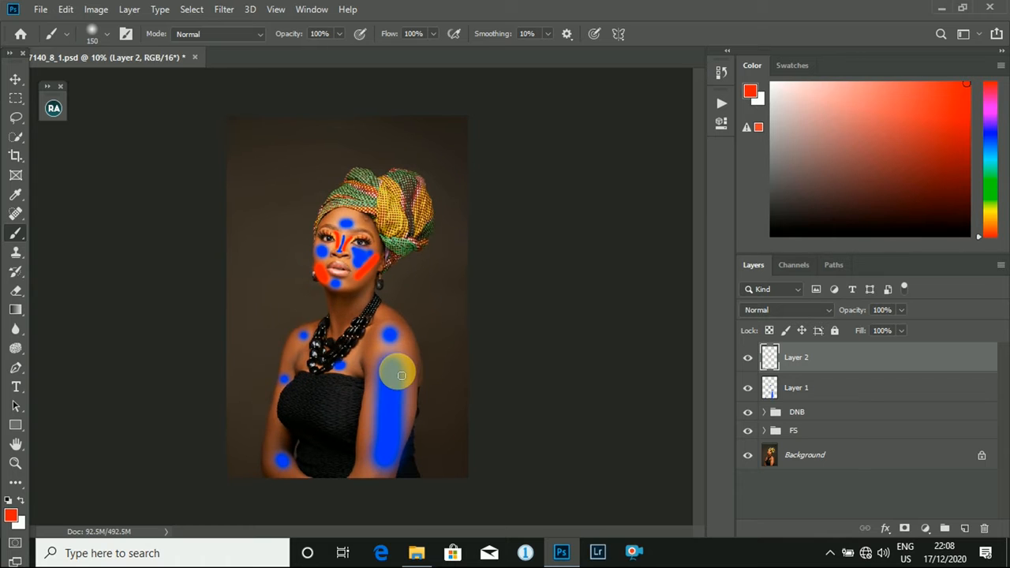
pyautogui.press(']')
pyautogui.press(']')
pyautogui.press(']')
pyautogui.moveTo(402, 320); pyautogui.dragTo(404, 365)
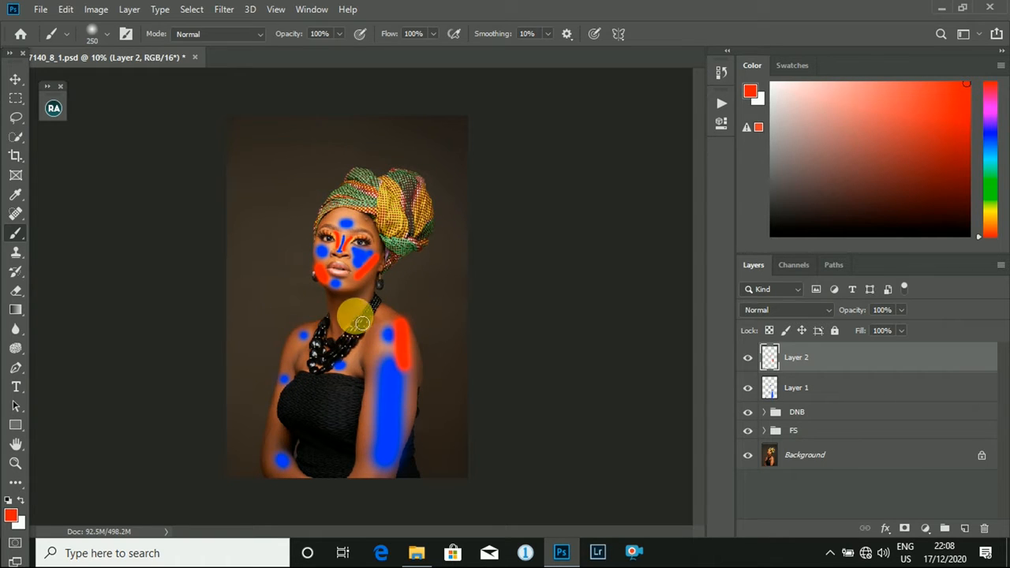
pyautogui.press('[')
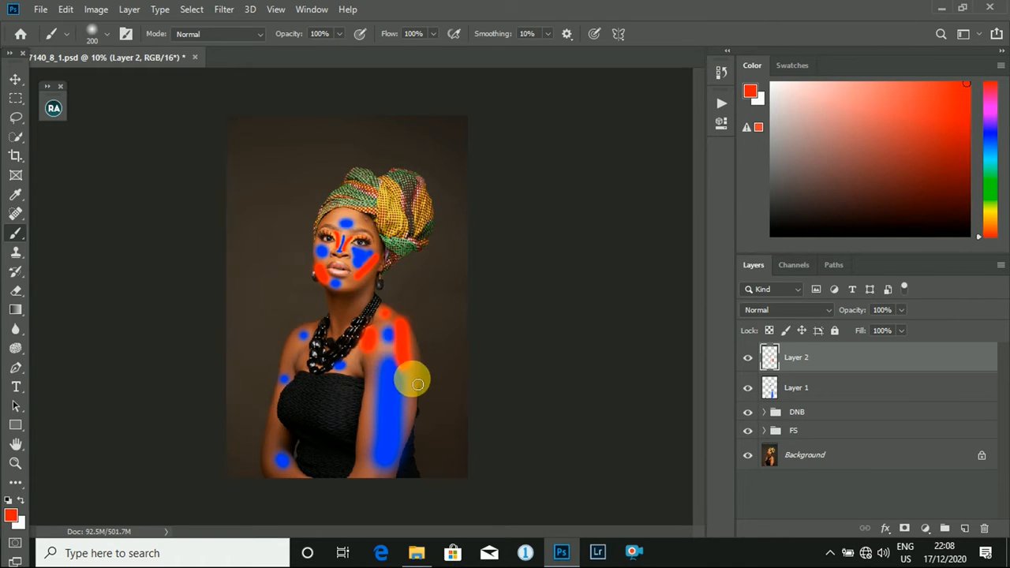
pyautogui.moveTo(412, 377); pyautogui.dragTo(412, 388)
pyautogui.press('[')
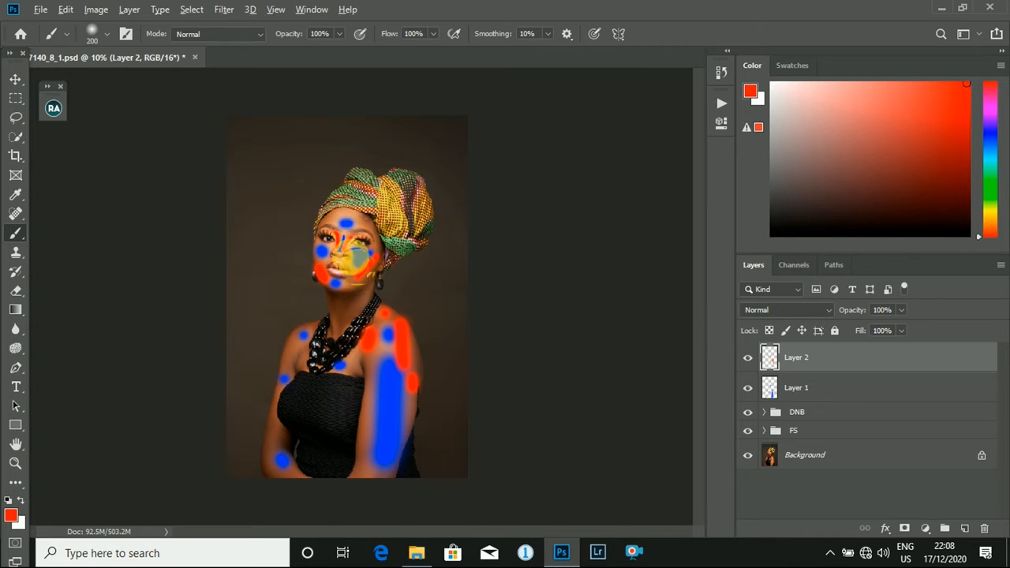
# - Lower the brush flow to 27% and paint soft red areas on both sides of the forehead
pyautogui.scroll(4, 347, 251)
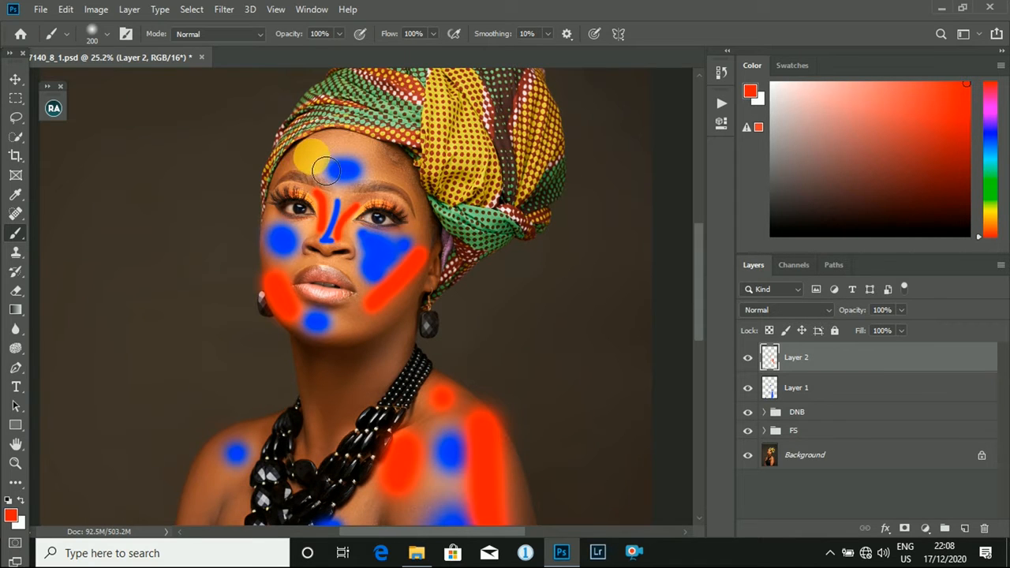
pyautogui.click(433, 34)
pyautogui.moveTo(438, 50); pyautogui.dragTo(383, 50)
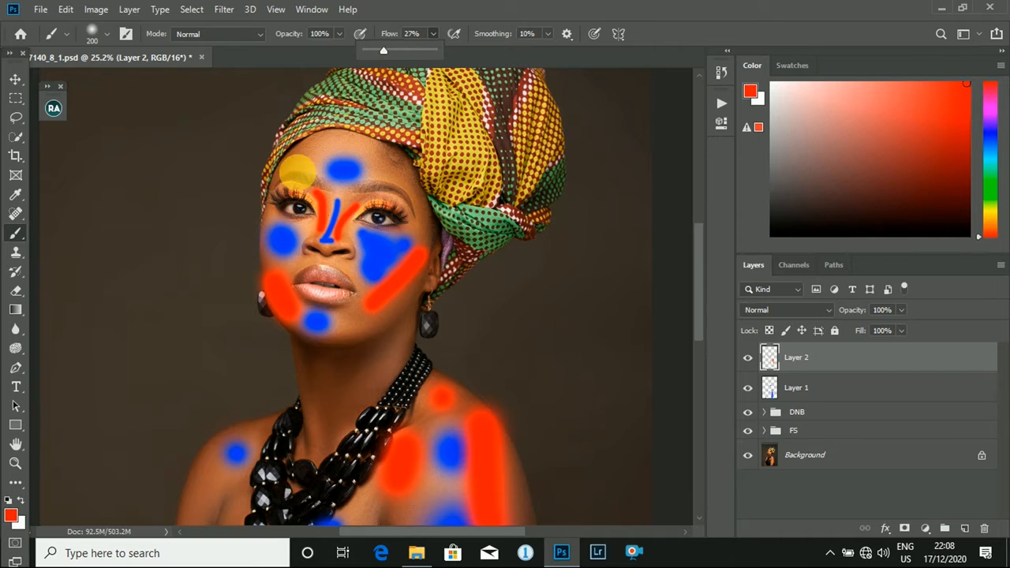
pyautogui.press('[')
pyautogui.moveTo(297, 160); pyautogui.dragTo(290, 162)
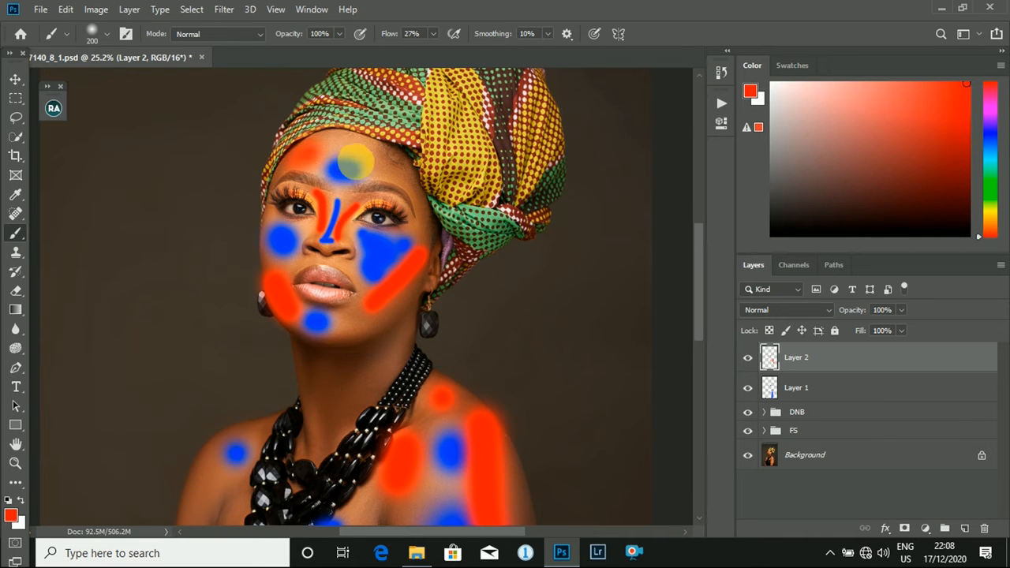
pyautogui.press(']')
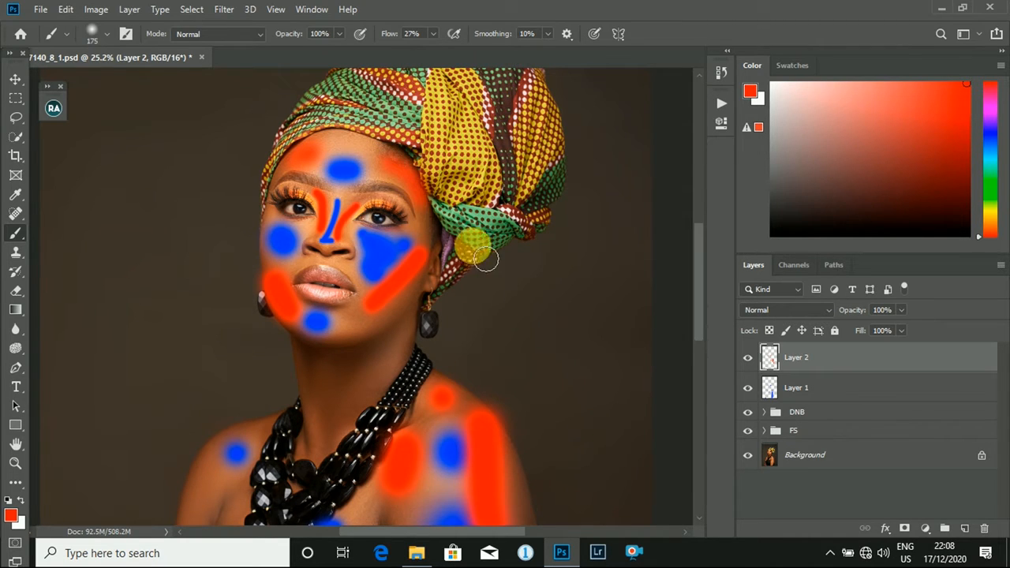
# - Select Layer 1 and change the background color from the color picker to a deep violet-blue
pyautogui.scroll(-4, 300, 344)
pyautogui.scroll(3, 301, 347)
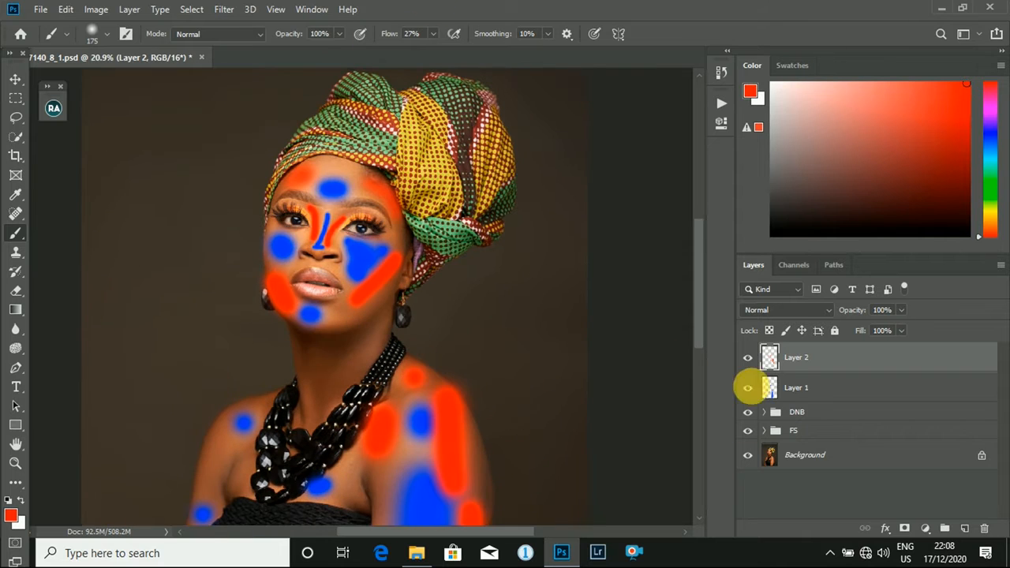
pyautogui.click(754, 388)
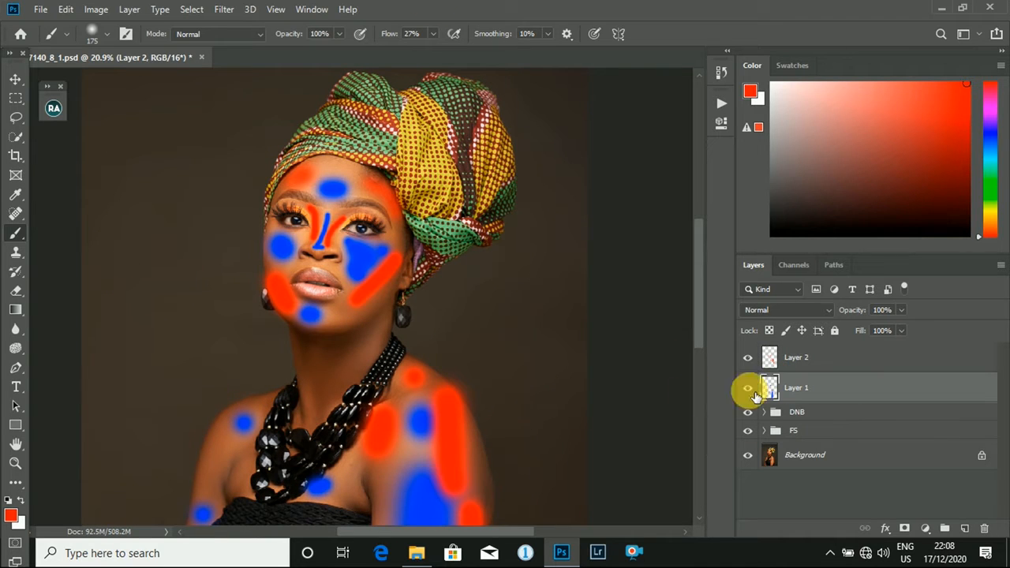
pyautogui.click(18, 524)
pyautogui.click(513, 159)
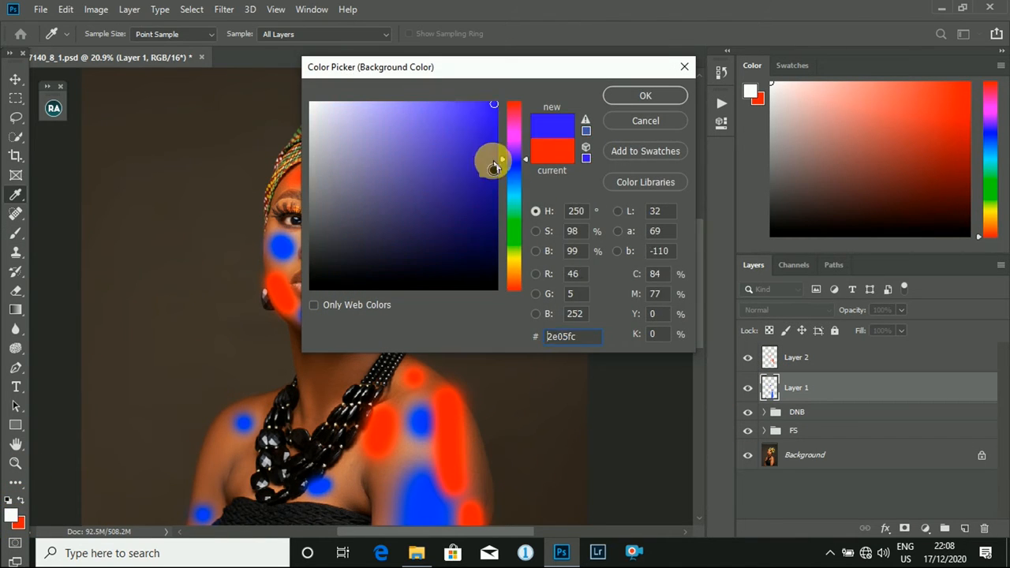
pyautogui.click(479, 151)
pyautogui.press('Return')
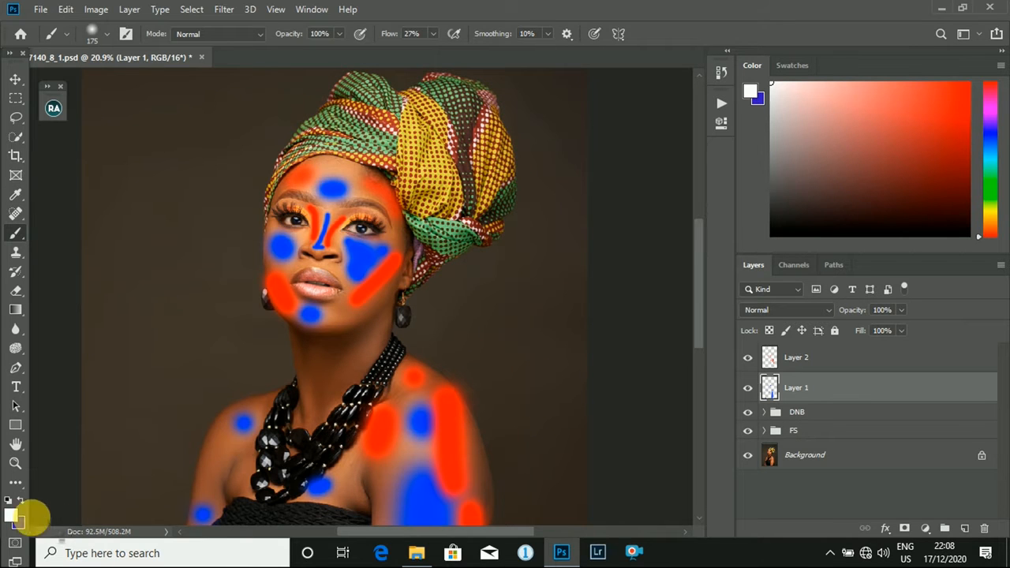
# - Make the violet-blue the foreground color and paint a thin V-shaped mark at the base of the neck on Layer 1
pyautogui.click(22, 501)
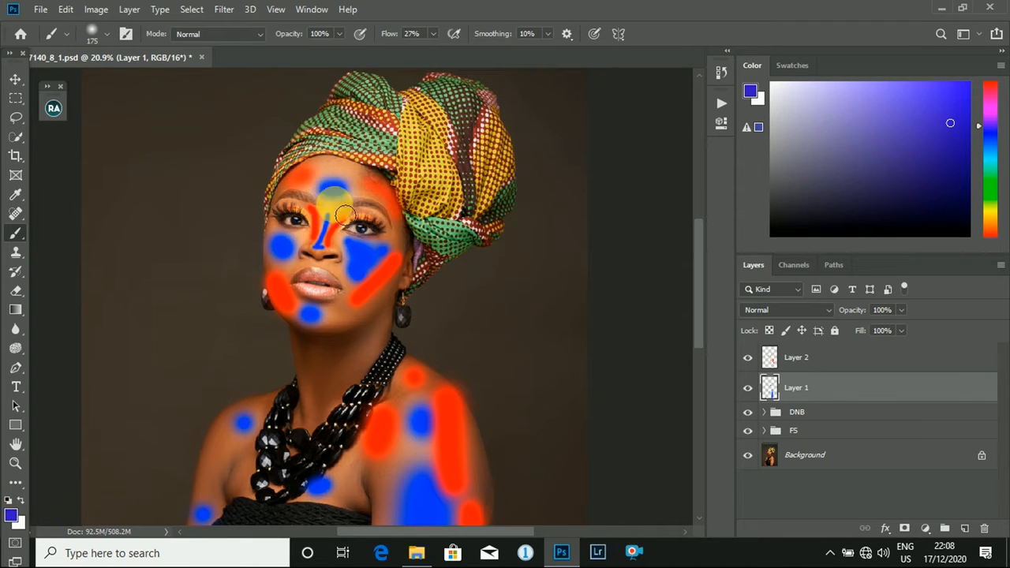
pyautogui.scroll(1, 336, 169)
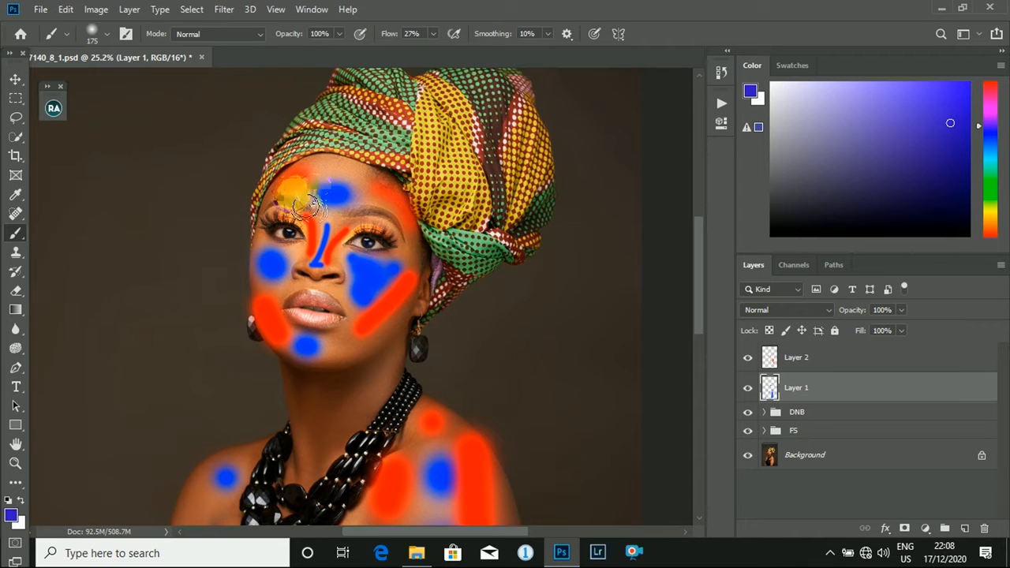
pyautogui.scroll(-5, 370, 368)
pyautogui.scroll(3, 331, 414)
pyautogui.scroll(-2, 341, 409)
pyautogui.press('[')
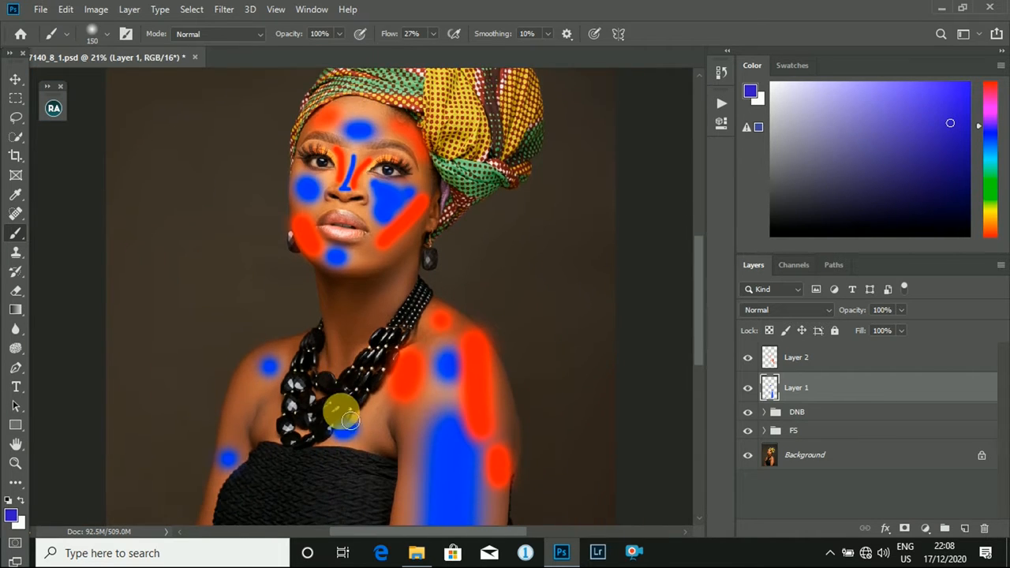
pyautogui.press('[')
pyautogui.press('[')
pyautogui.press('[')
pyautogui.click(330, 319)
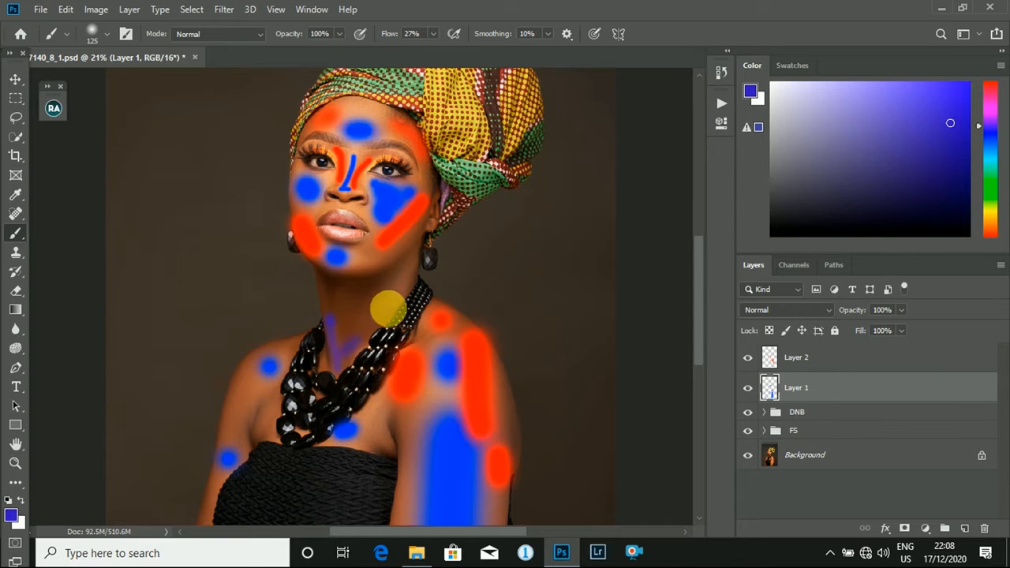
# - Enlarge the brush and paint a soft violet-blue area on the side of the neck below the jaw
pyautogui.press(']')
pyautogui.press(']')
pyautogui.press(']')
pyautogui.press(']')
pyautogui.scroll(-3, 426, 261)
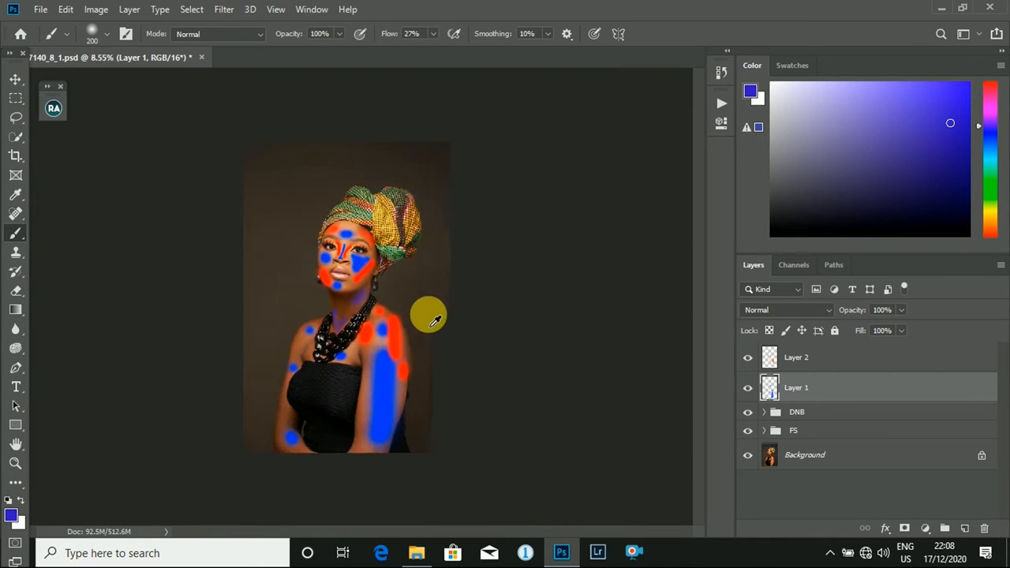
pyautogui.scroll(4, 428, 372)
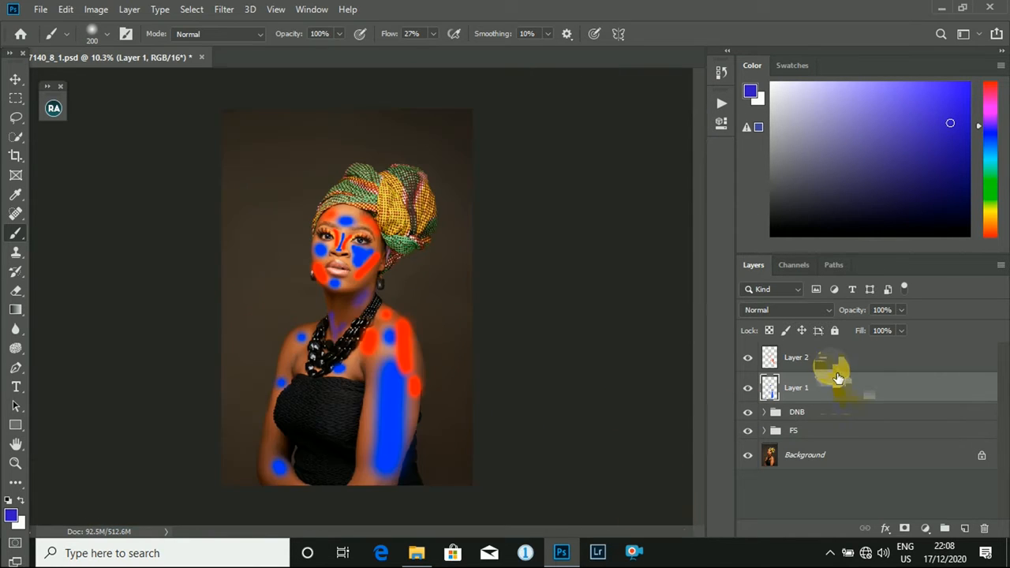
# - Select Layer 2, choose a bright red in the color picker and ready the Brush with red as the foreground color
pyautogui.click(833, 359)
pyautogui.scroll(1, 265, 447)
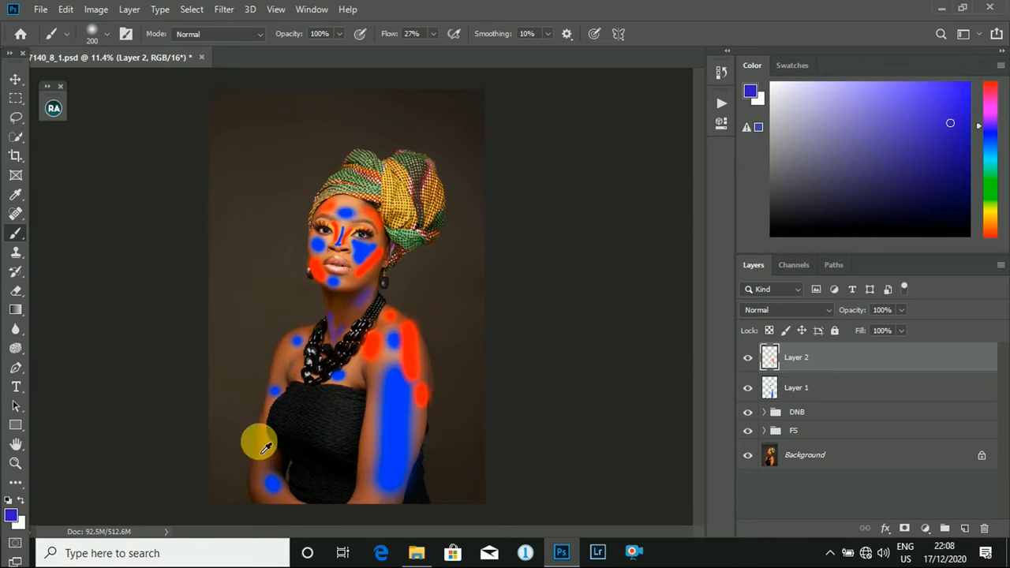
pyautogui.click(22, 499)
pyautogui.click(17, 523)
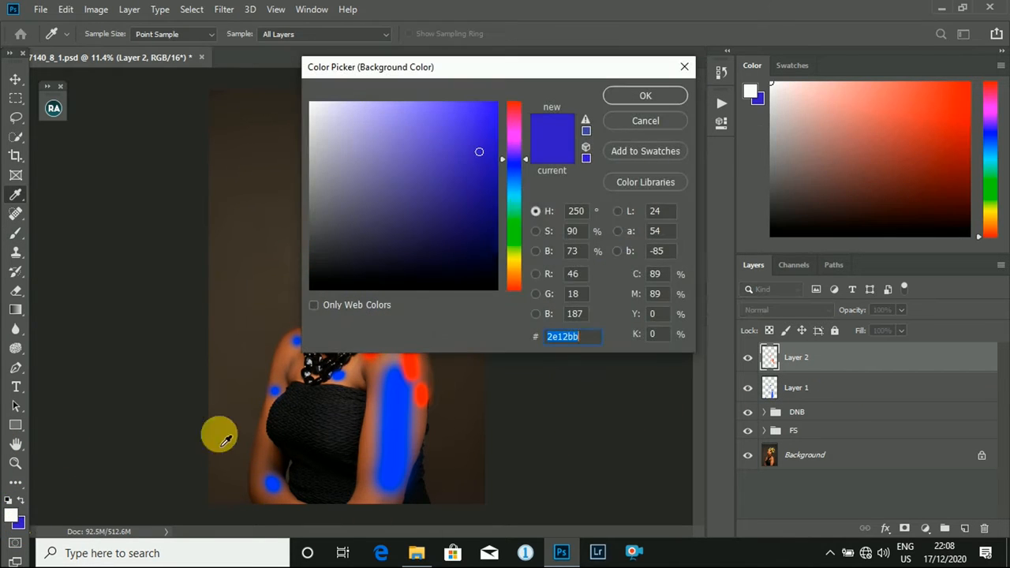
pyautogui.moveTo(519, 121); pyautogui.dragTo(514, 103)
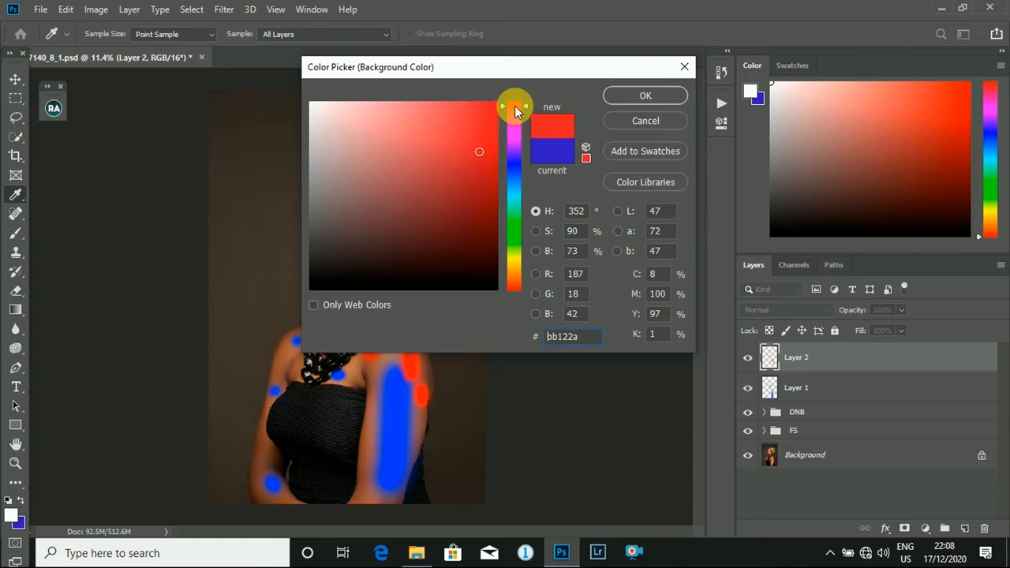
pyautogui.click(495, 103)
pyautogui.click(641, 94)
pyautogui.press('b')
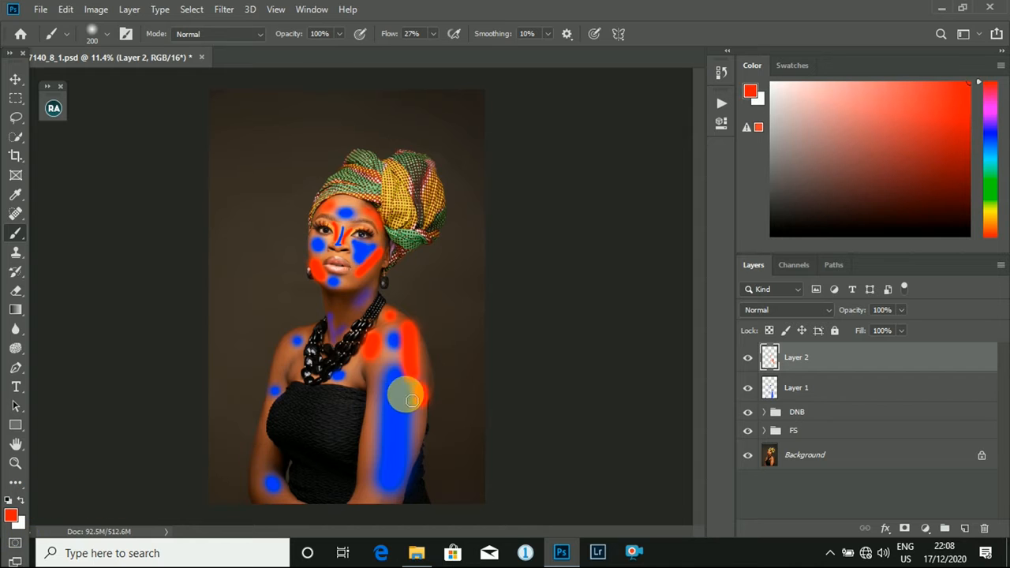
# - Paint red strokes along the inner edge of the nearer arm and the outer edge of the far arm
pyautogui.moveTo(378, 380); pyautogui.dragTo(371, 483)
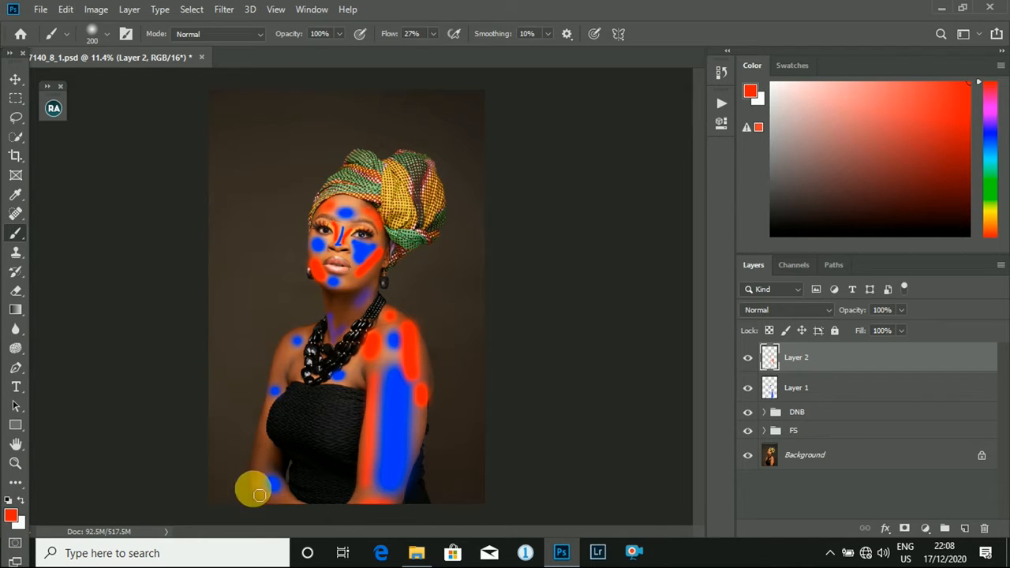
pyautogui.moveTo(260, 413); pyautogui.dragTo(255, 481)
pyautogui.scroll(3, 360, 253)
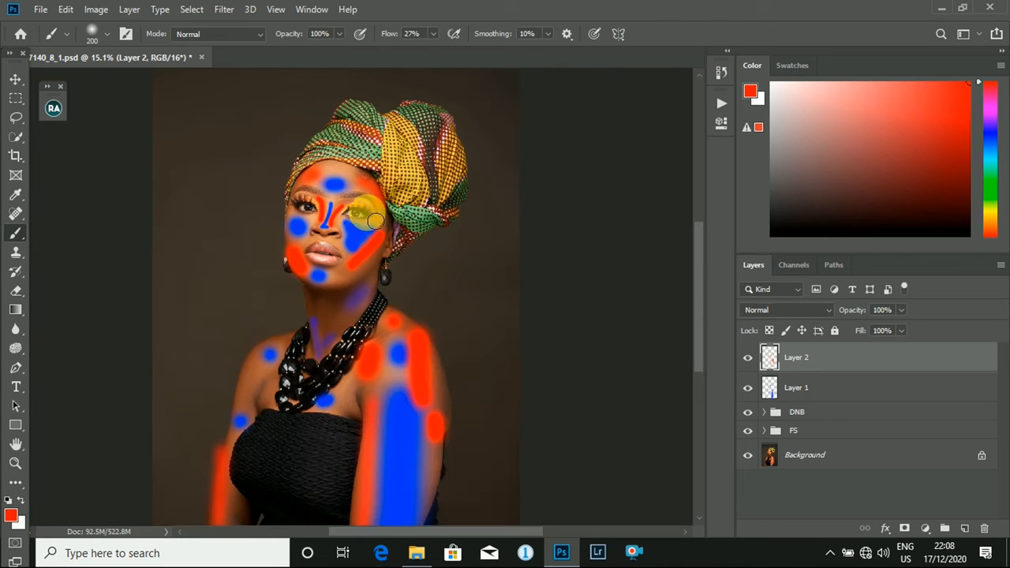
# - Delete the two guide layers, Layer 1 and Layer 2, together
pyautogui.keyDown('shift'); pyautogui.click(849, 387); pyautogui.keyUp('shift')
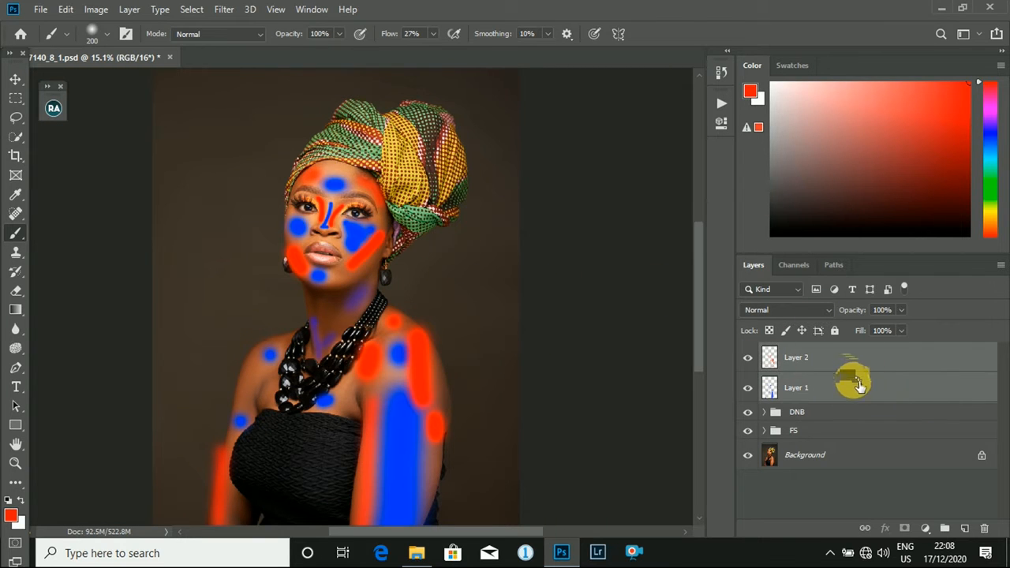
pyautogui.moveTo(866, 374)
pyautogui.mouseDown()
pyautogui.moveTo(970, 451)
pyautogui.moveTo(984, 527)
pyautogui.mouseUp()
pyautogui.scroll(1, 304, 287)
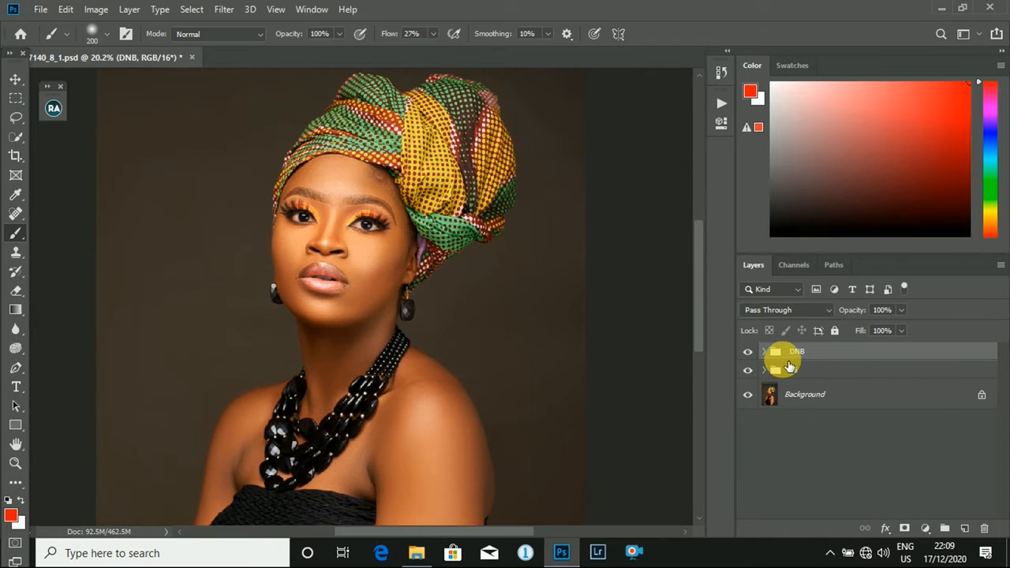
# - Target the dodge layer's mask in the DNB group, with white as the foreground color and brush flow at 4%
pyautogui.click(765, 352)
pyautogui.click(821, 410)
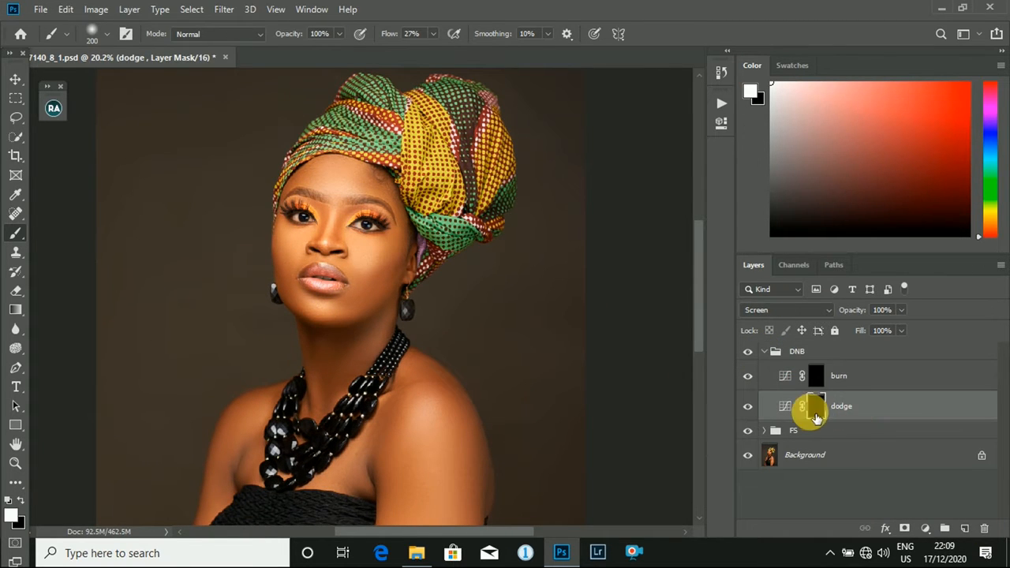
pyautogui.click(21, 502)
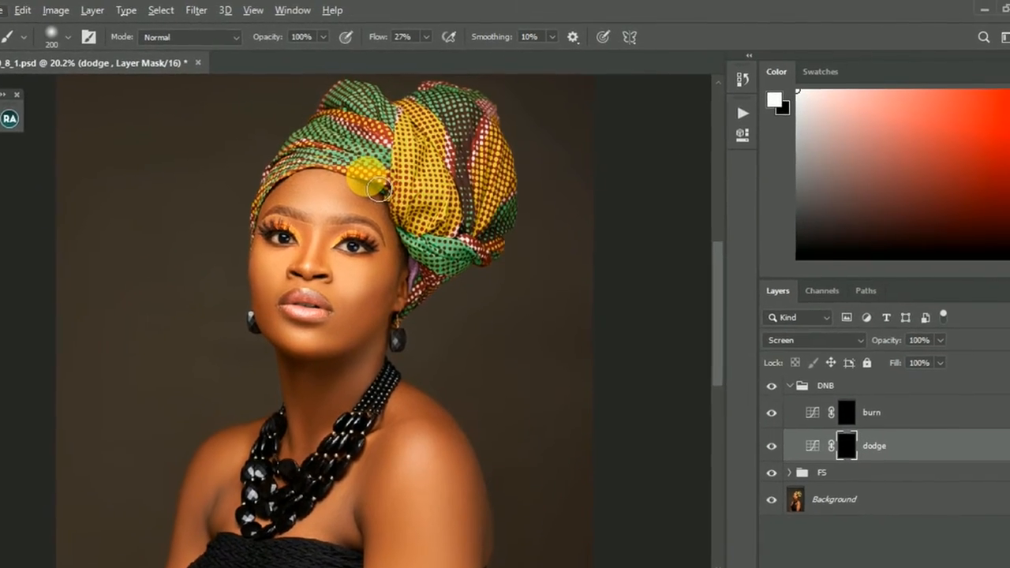
pyautogui.scroll(5, 323, 192)
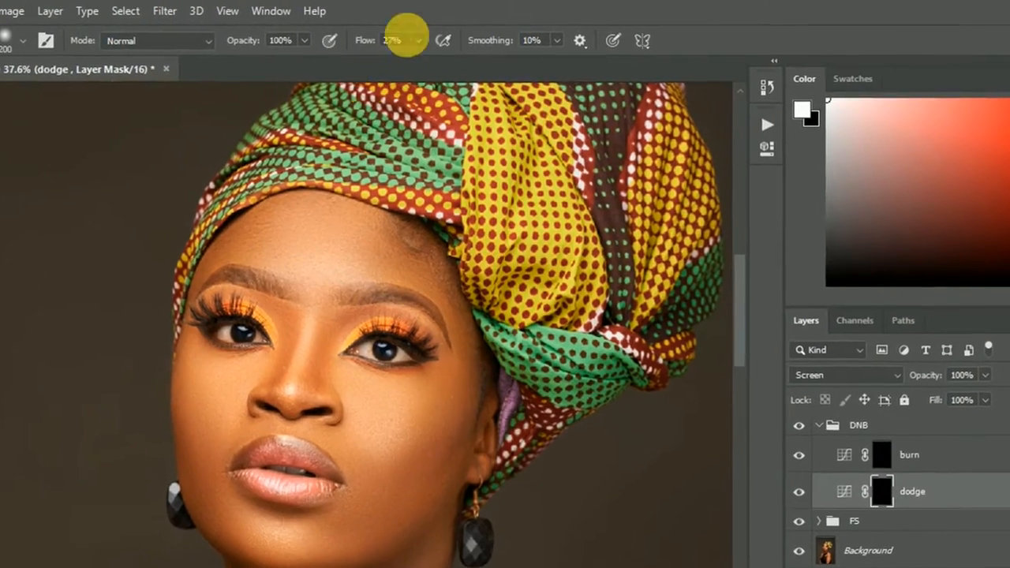
pyautogui.click(420, 39)
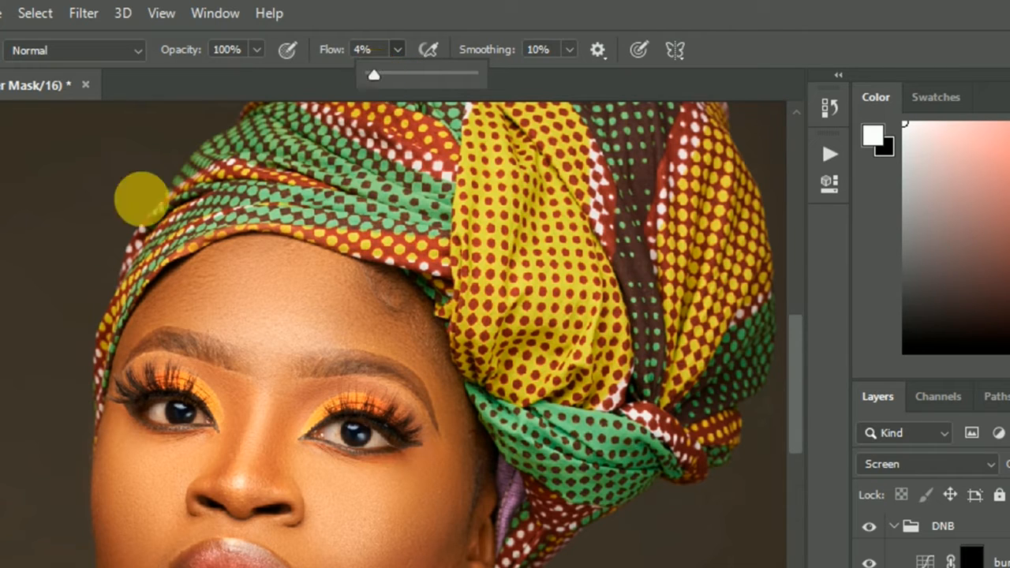
pyautogui.press('Return')
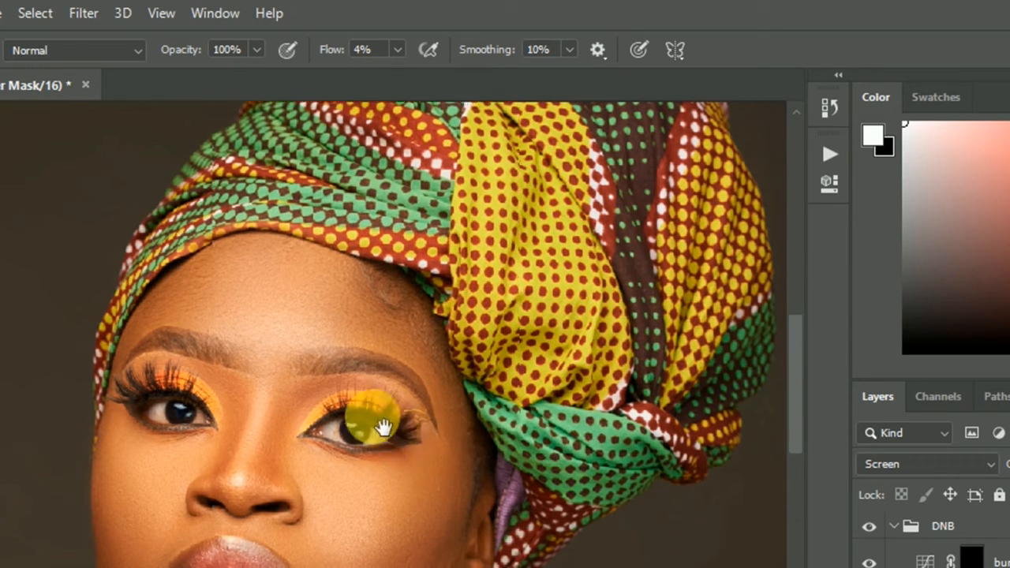
# - Brighten the bridge of the nose up to between the eyebrows on the dodge mask, using a small brush of about 40 to 50 px
pyautogui.moveTo(385, 426); pyautogui.dragTo(331, 342)
pyautogui.scroll(2, 297, 444)
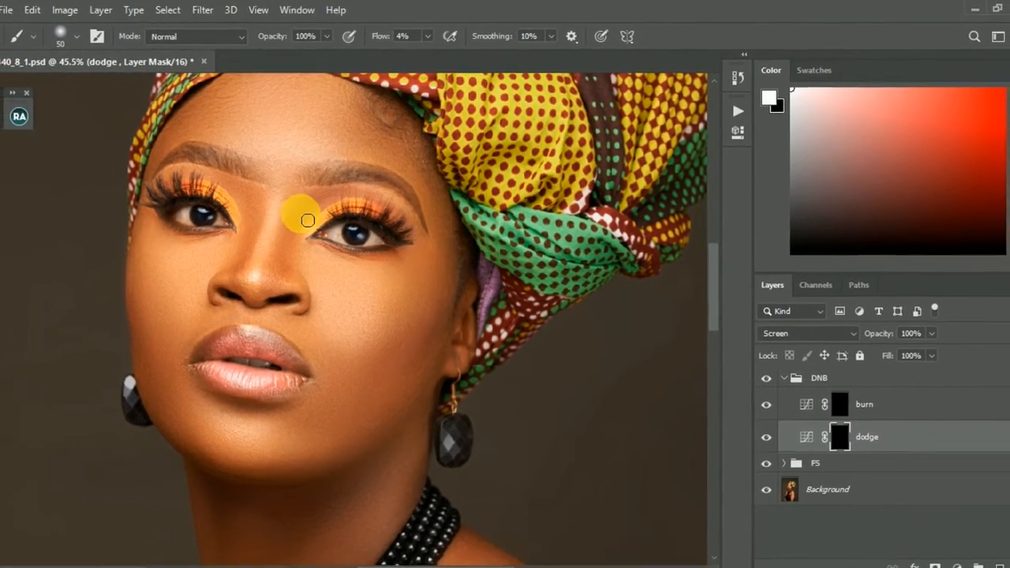
pyautogui.press(']')
pyautogui.press(']')
pyautogui.press(']')
pyautogui.press(']')
pyautogui.press(']')
pyautogui.press(']')
pyautogui.press(']')
pyautogui.press(']')
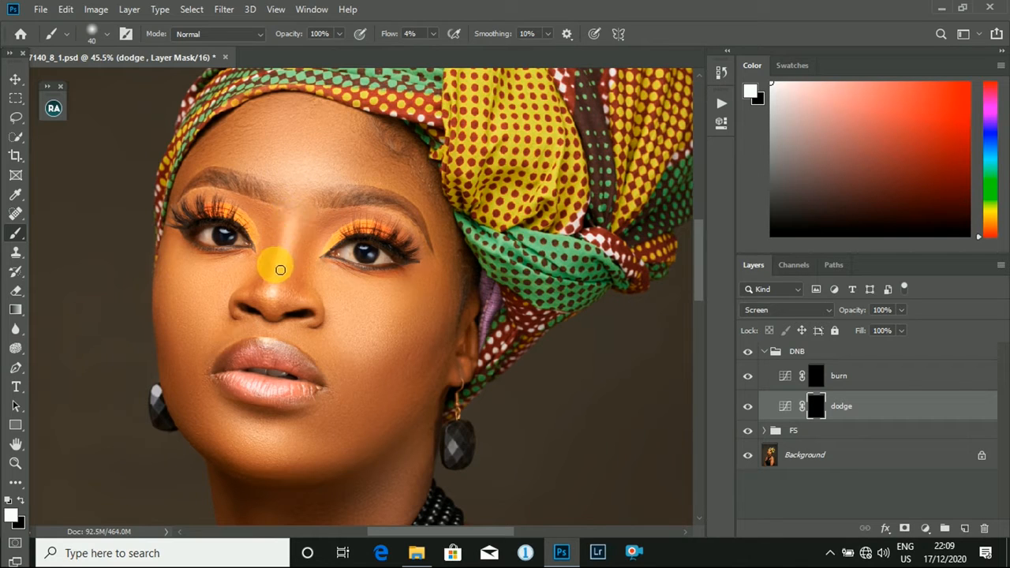
pyautogui.press(']')
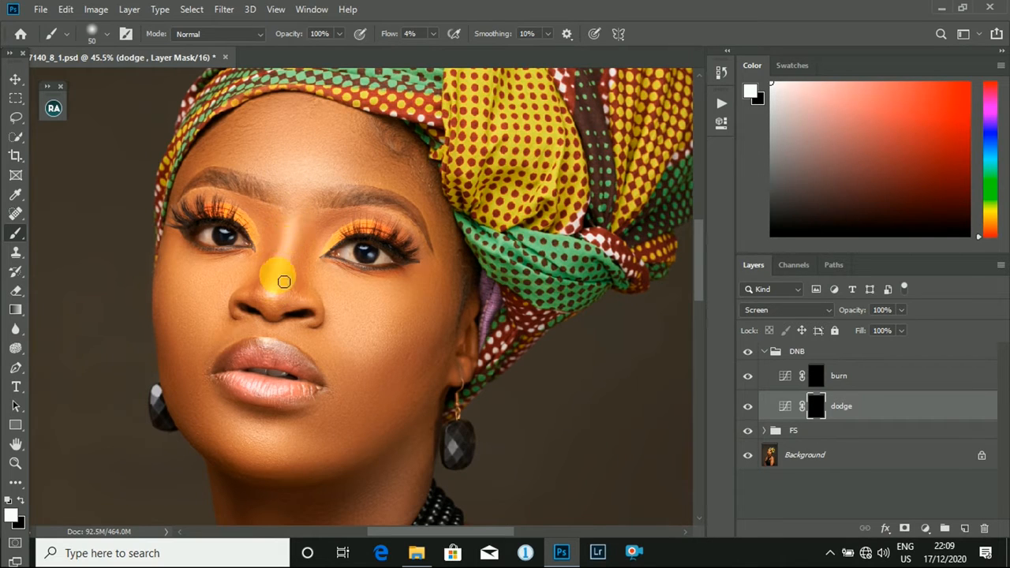
pyautogui.press('[')
pyautogui.press(']')
pyautogui.press(']')
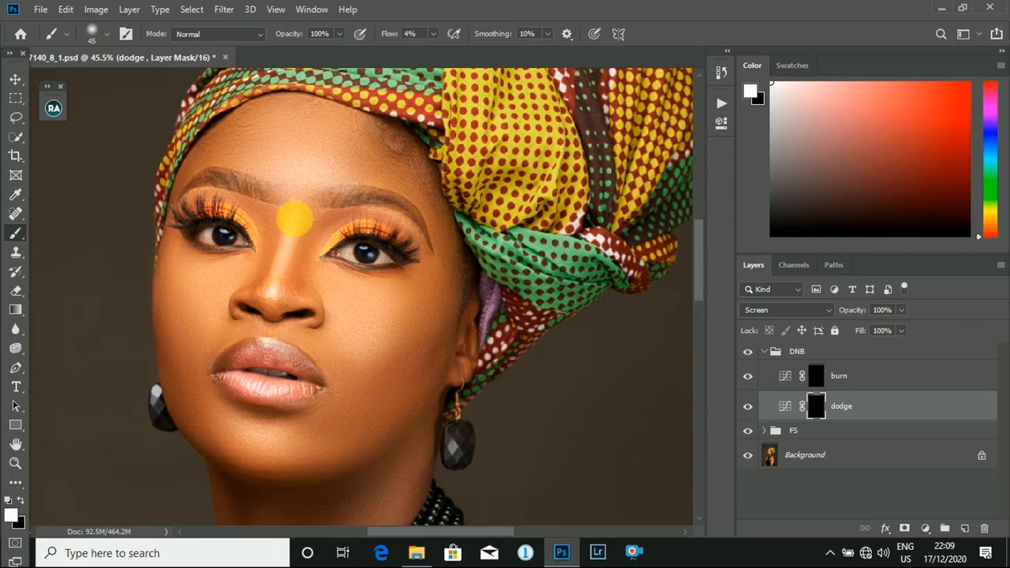
pyautogui.press('[')
pyautogui.press('[')
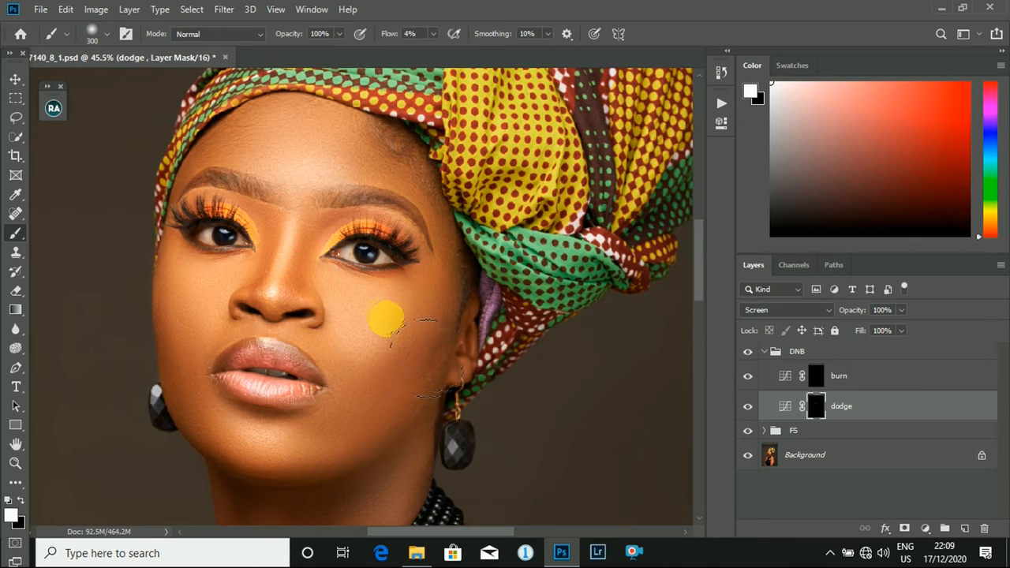
# - Brighten the nearer cheekbone on the dodge mask with a brush of about 125 to 200 px, and hide the FS group
pyautogui.moveTo(423, 359); pyautogui.dragTo(419, 357)
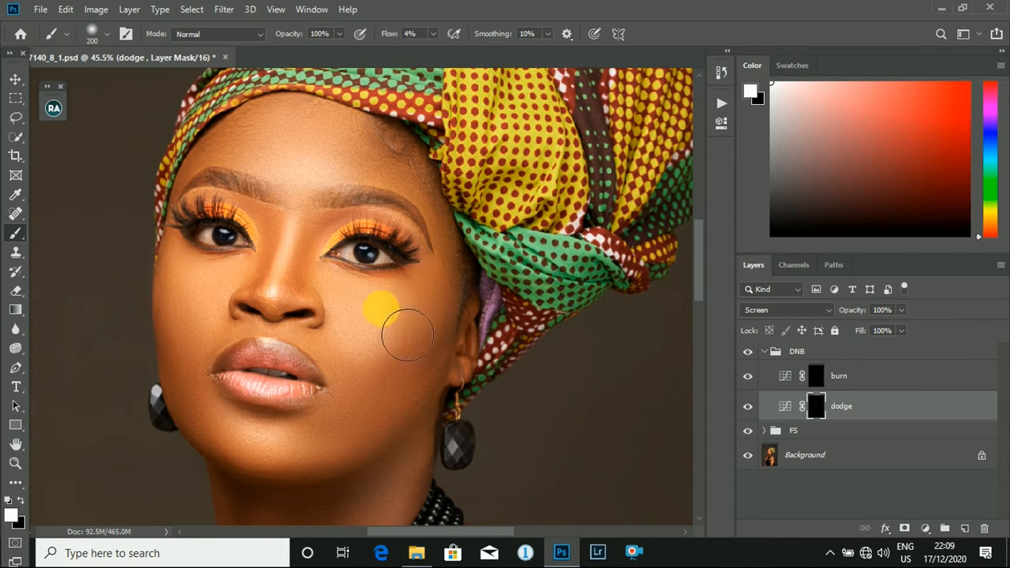
pyautogui.press(']')
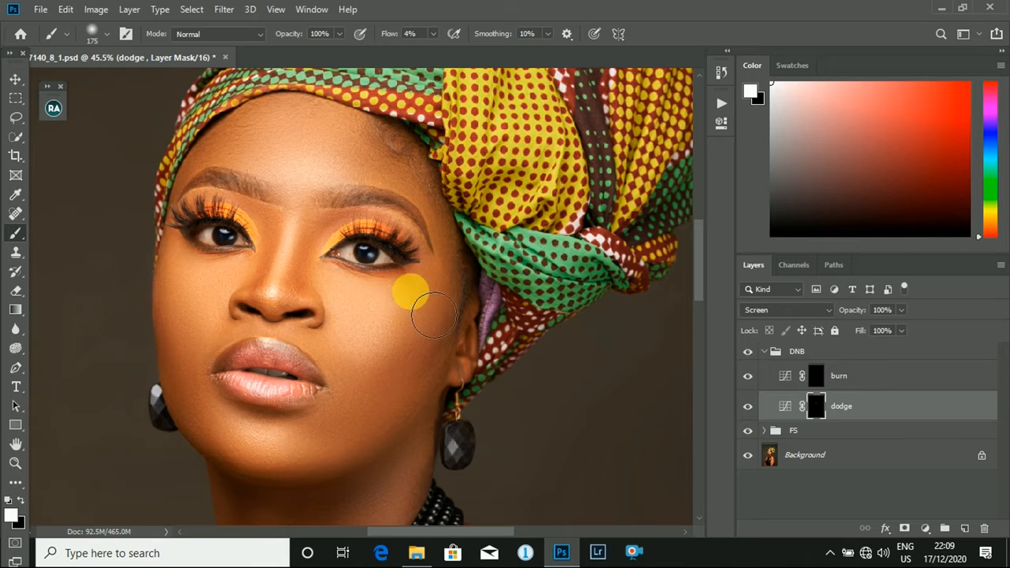
pyautogui.press('[')
pyautogui.press('[')
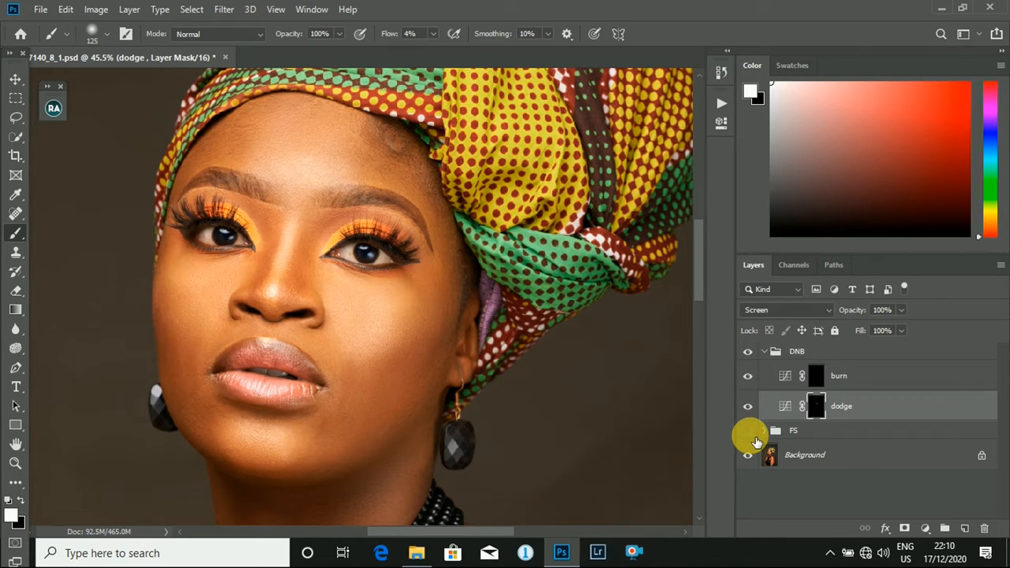
pyautogui.click(748, 432)
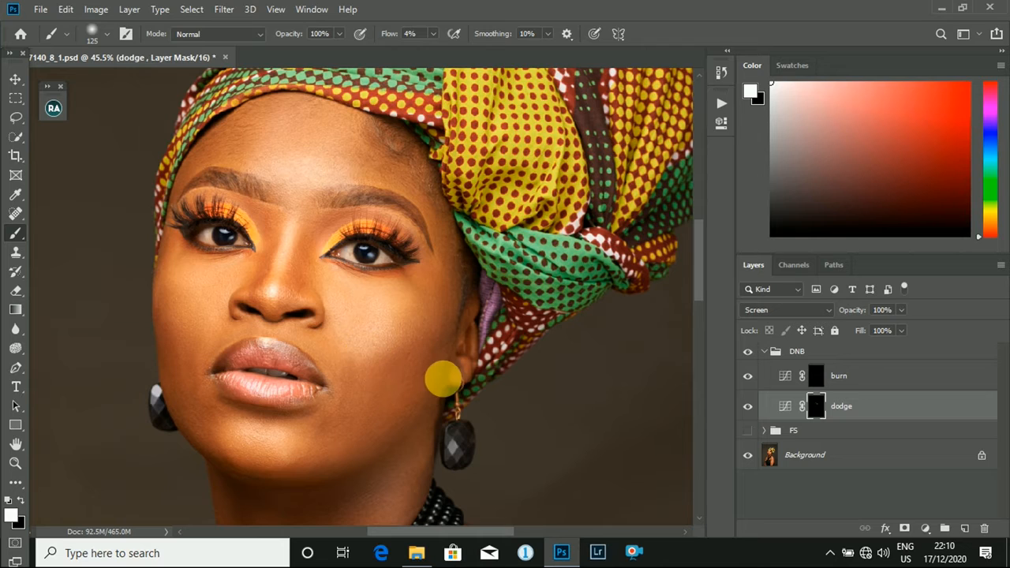
pyautogui.press(']')
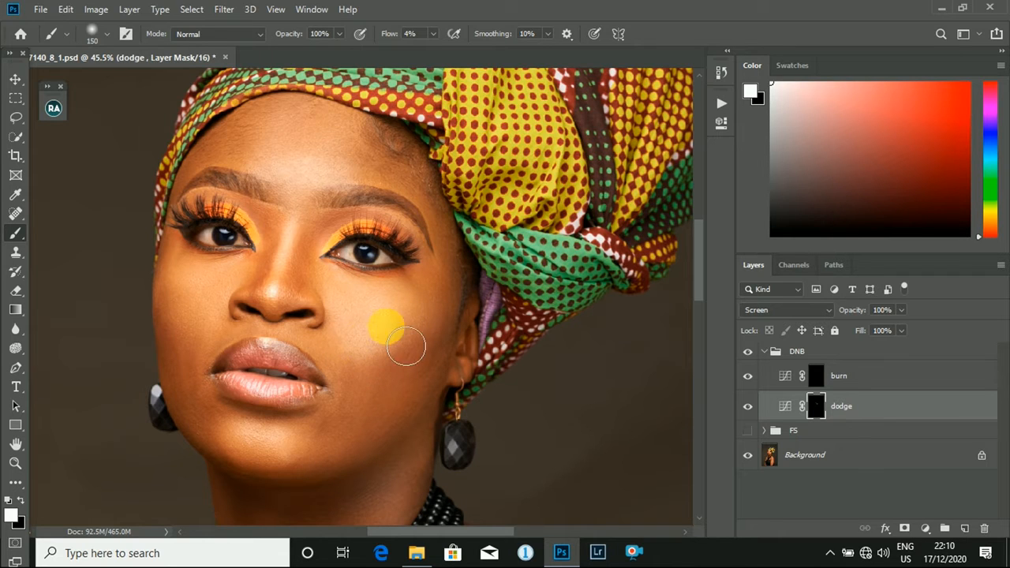
# - Brighten the far cheek and the chin on the dodge mask with a 150 px brush
pyautogui.press('[')
pyautogui.press('[')
pyautogui.press('[')
pyautogui.press('[')
pyautogui.press('[')
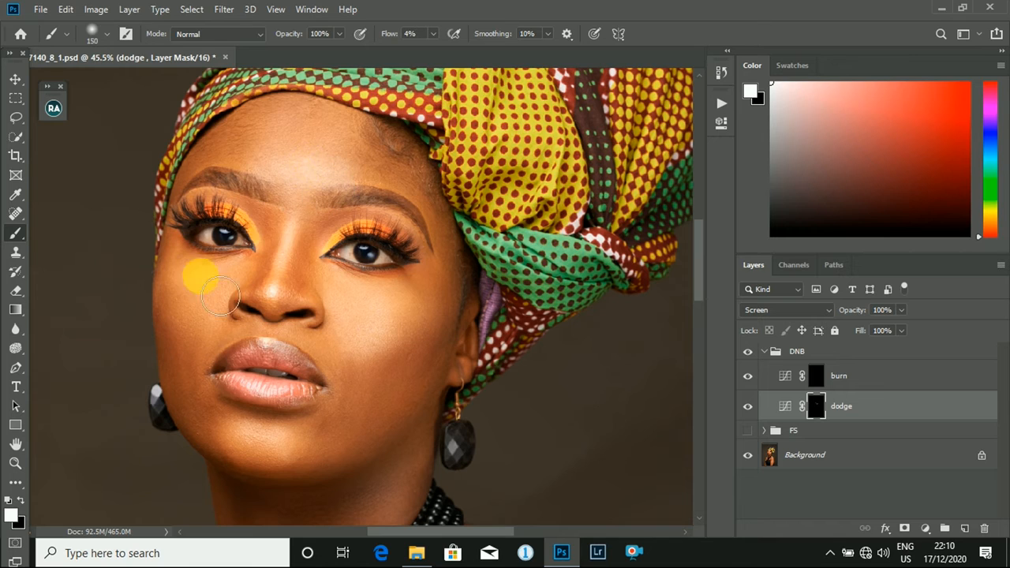
pyautogui.press('[')
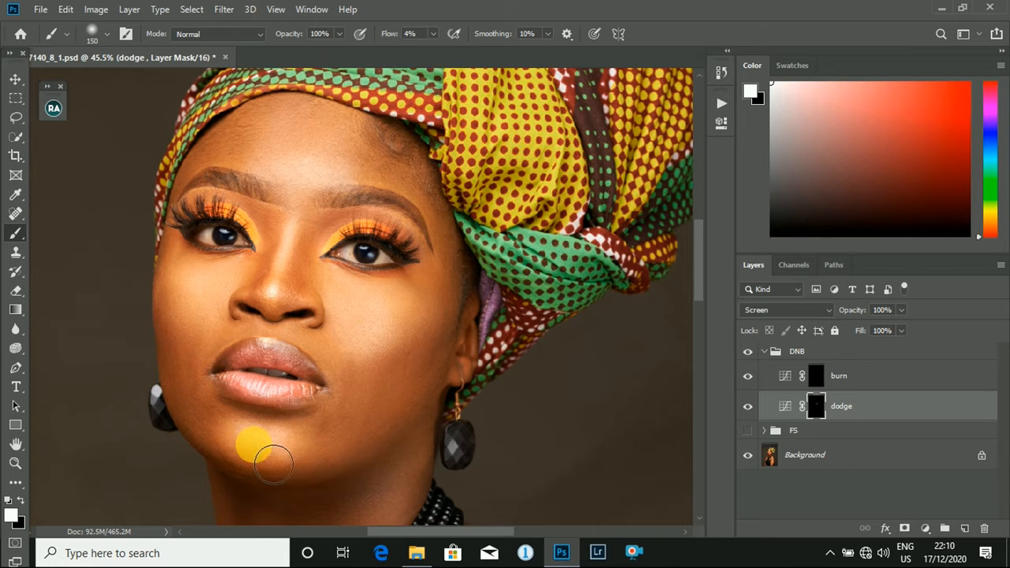
pyautogui.press('[')
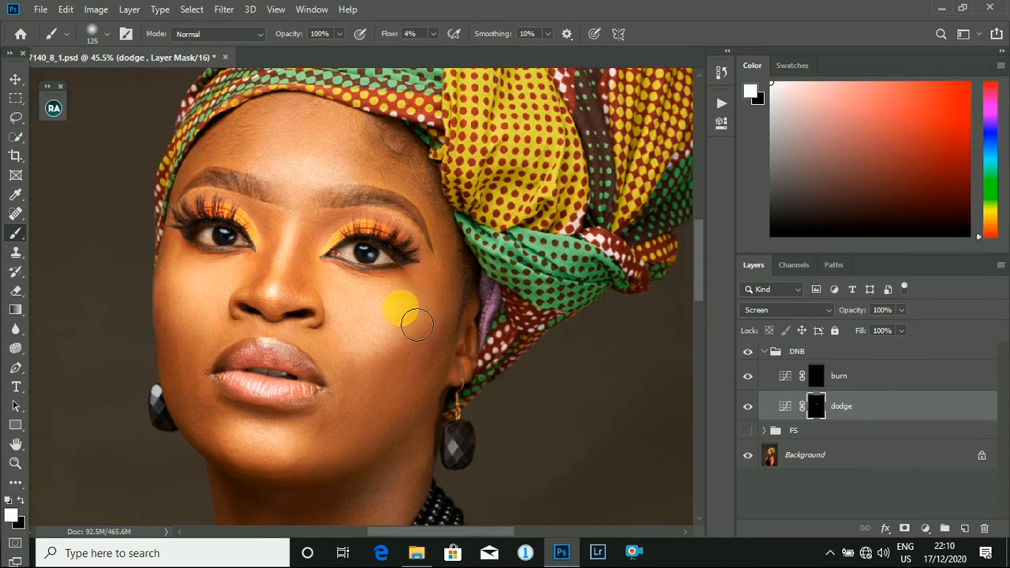
# - Toggle the DNB group off and on to compare the portrait with and without the dodging
pyautogui.scroll(-5, 395, 359)
pyautogui.moveTo(400, 394); pyautogui.dragTo(391, 292)
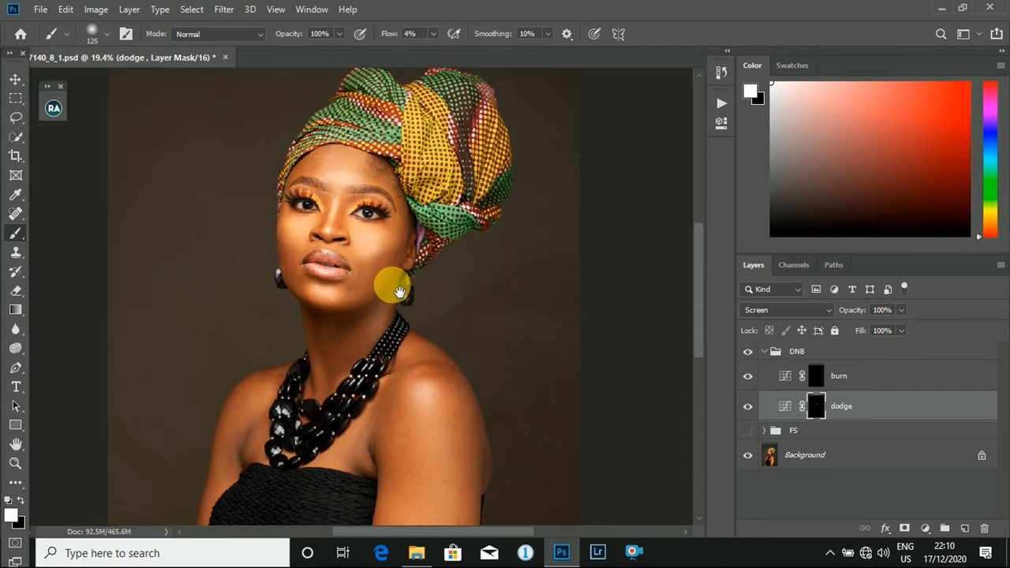
pyautogui.click(748, 352)
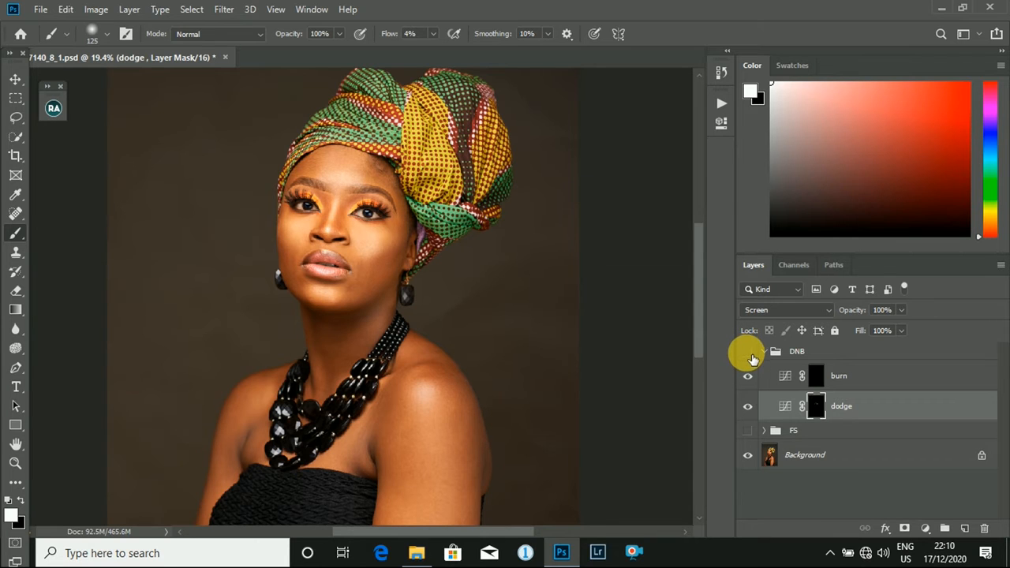
pyautogui.click(748, 352)
pyautogui.scroll(-5, 465, 362)
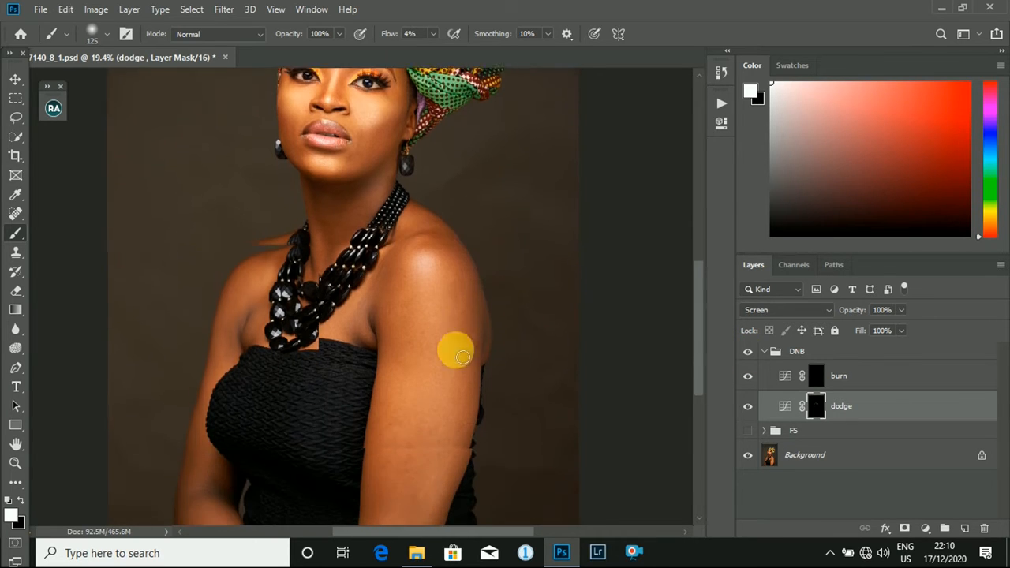
# - Brighten the middle of the nearer arm on the dodge mask with a large brush of about 250 px
pyautogui.scroll(-1, 463, 356)
pyautogui.press(']')
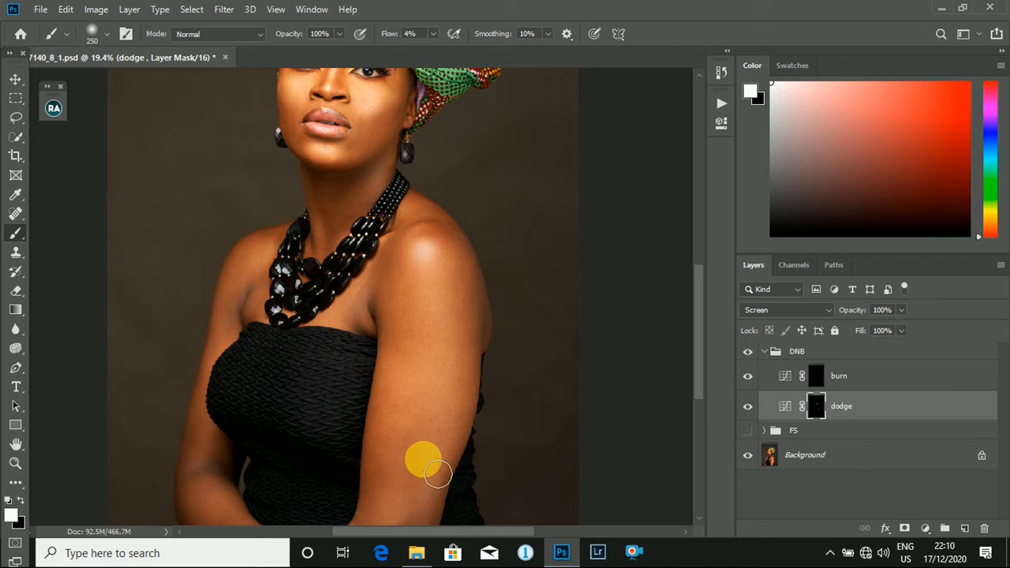
pyautogui.press(']')
pyautogui.press(']')
pyautogui.moveTo(451, 314)
pyautogui.mouseDown()
pyautogui.moveTo(438, 408)
pyautogui.moveTo(441, 253)
pyautogui.moveTo(439, 428)
pyautogui.mouseUp()
# - Brighten the far upper arm and forearm on the dodge mask with a brush of about 175 to 300 px
pyautogui.press('[')
pyautogui.press('[')
pyautogui.press('[')
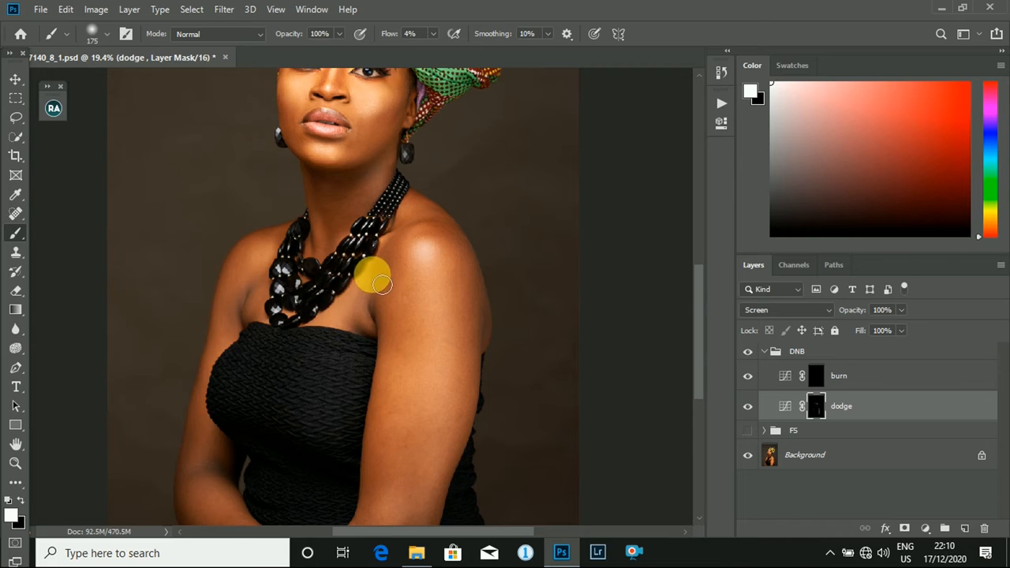
pyautogui.moveTo(269, 318)
pyautogui.mouseDown()
pyautogui.moveTo(268, 274)
pyautogui.moveTo(204, 412)
pyautogui.mouseUp()
pyautogui.press('[')
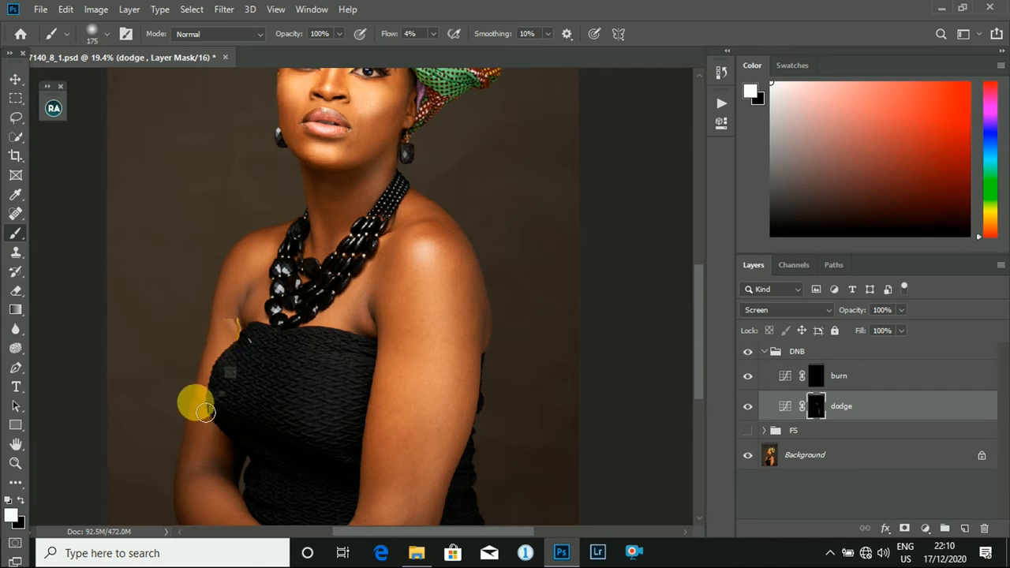
pyautogui.press(']')
pyautogui.press(']')
pyautogui.moveTo(199, 460)
pyautogui.mouseDown()
pyautogui.moveTo(201, 494)
pyautogui.moveTo(218, 503)
pyautogui.moveTo(218, 489)
pyautogui.mouseUp()
pyautogui.scroll(3, 444, 131)
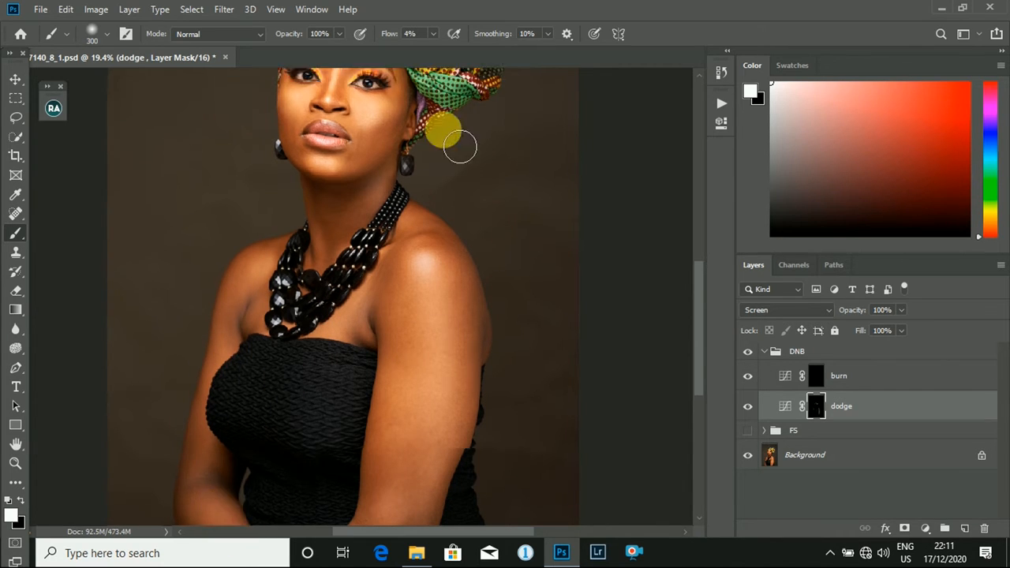
# - Darken the sides of the nose bridge beside the inner eye corners on the burn mask with a 50 px brush
pyautogui.scroll(3, 338, 192)
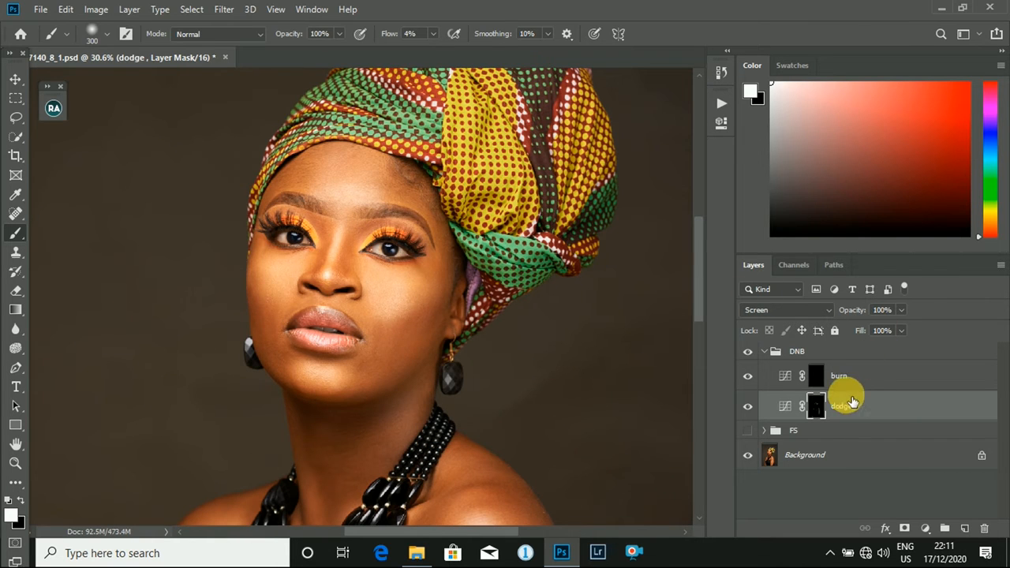
pyautogui.click(824, 382)
pyautogui.scroll(-3, 282, 284)
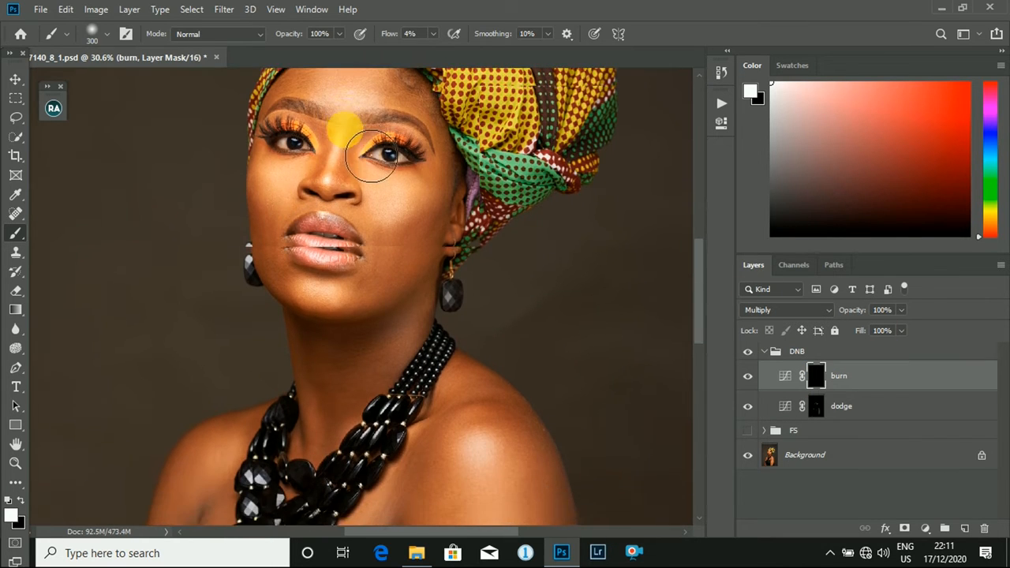
pyautogui.scroll(2, 368, 225)
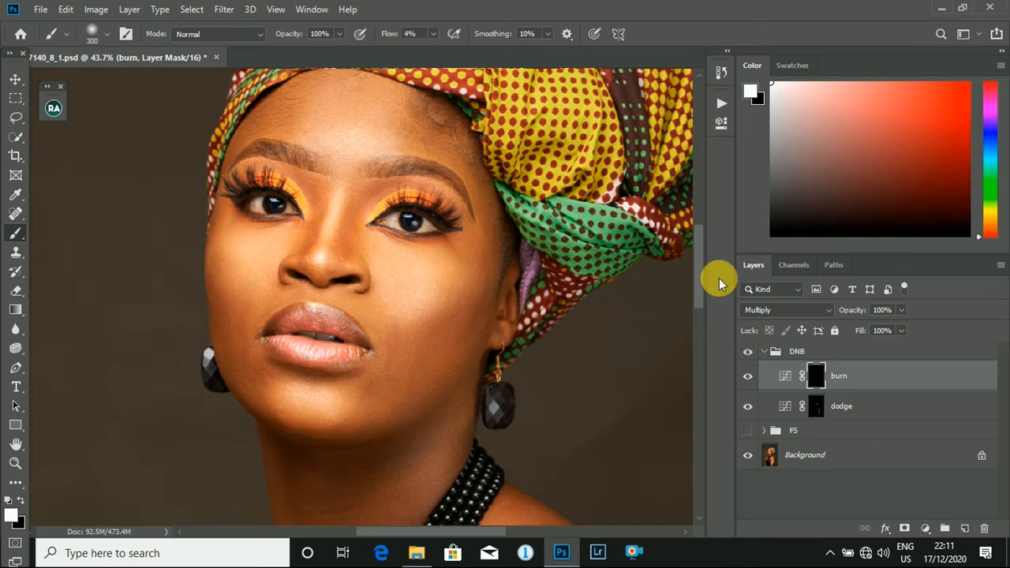
pyautogui.press('[')
pyautogui.press('[')
pyautogui.press('[')
pyautogui.press('[')
pyautogui.press('[')
pyautogui.press('[')
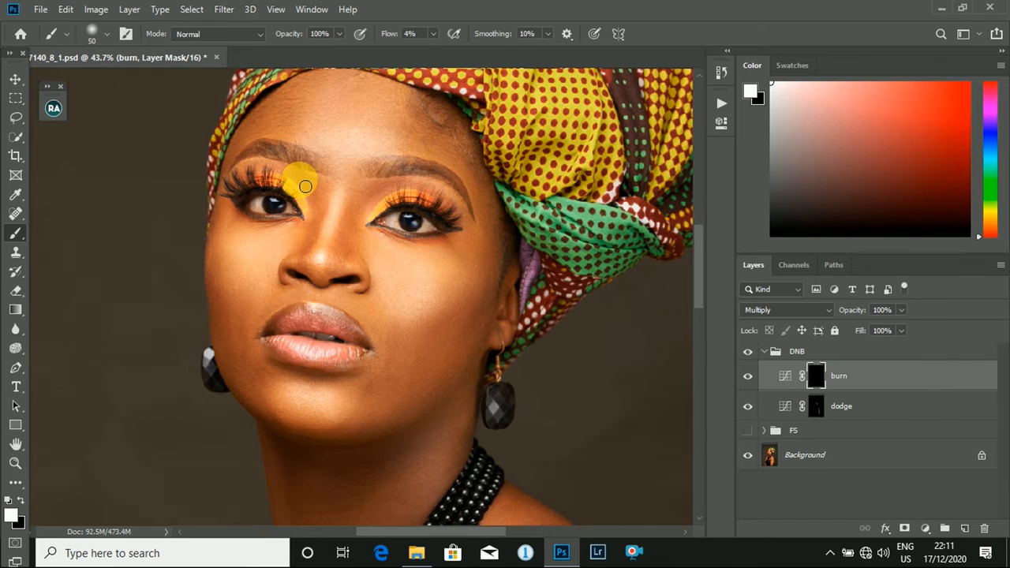
pyautogui.moveTo(309, 188)
pyautogui.mouseDown()
pyautogui.moveTo(325, 209)
pyautogui.moveTo(313, 259)
pyautogui.moveTo(317, 202)
pyautogui.moveTo(298, 179)
pyautogui.moveTo(319, 191)
pyautogui.moveTo(326, 223)
pyautogui.moveTo(316, 251)
pyautogui.moveTo(378, 248)
pyautogui.moveTo(385, 206)
pyautogui.moveTo(363, 219)
pyautogui.mouseUp()
pyautogui.press('[')
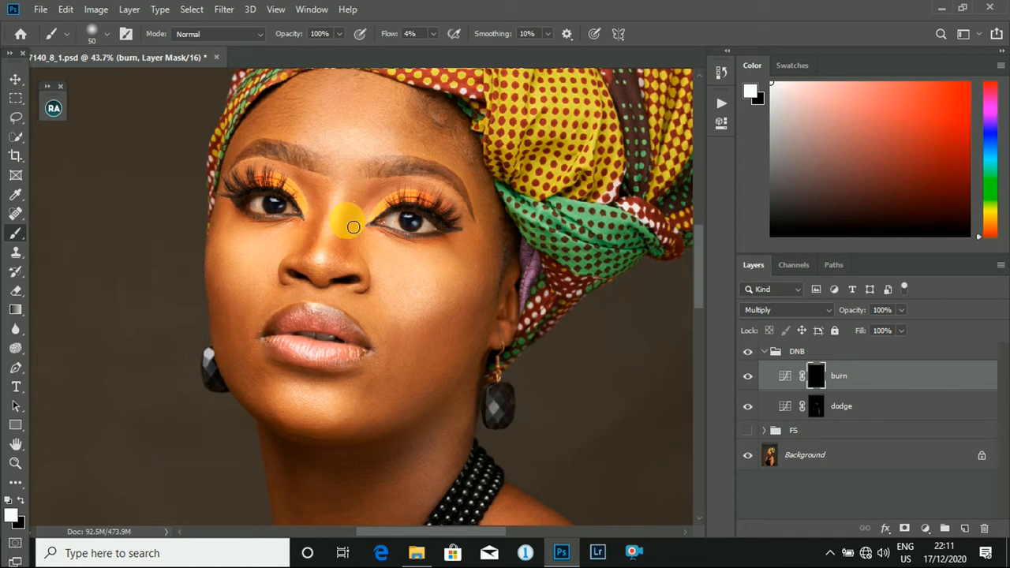
# - Lower the brush flow to 2% and darken the area by the ear, the far cheek and below the lips on the burn mask
pyautogui.click(433, 34)
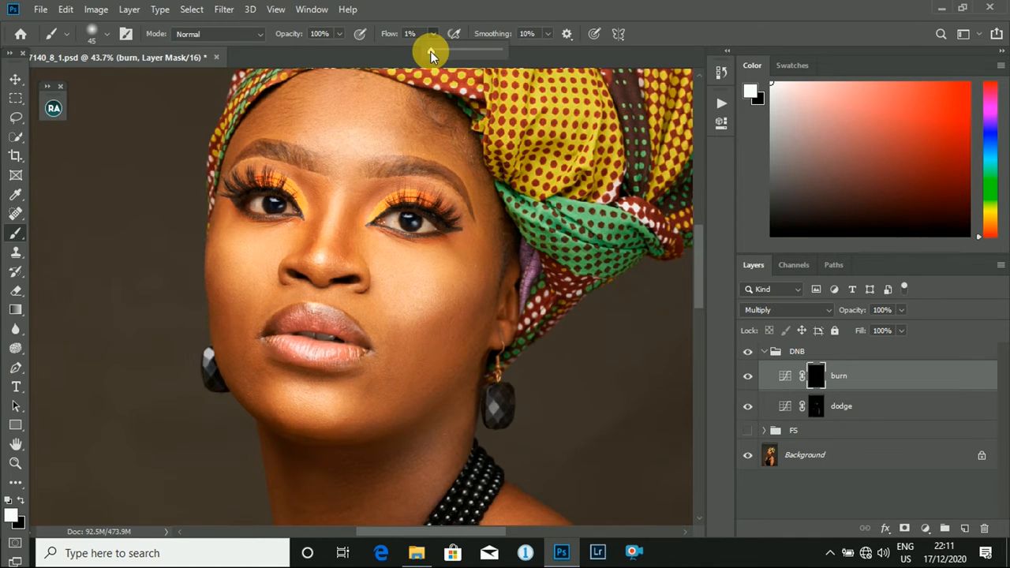
pyautogui.click(456, 295)
pyautogui.scroll(-3, 487, 258)
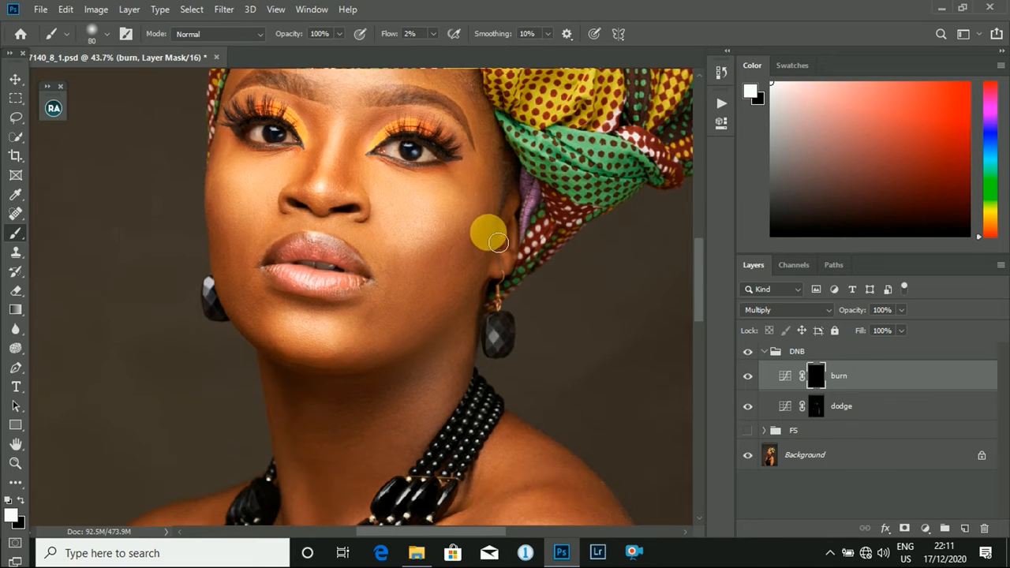
pyautogui.press(']')
pyautogui.press(']')
pyautogui.press(']')
pyautogui.press(']')
pyautogui.press(']')
pyautogui.press(']')
pyautogui.moveTo(503, 229)
pyautogui.mouseDown()
pyautogui.moveTo(408, 329)
pyautogui.moveTo(508, 224)
pyautogui.mouseUp()
pyautogui.press('[')
pyautogui.moveTo(246, 267); pyautogui.dragTo(261, 277)
pyautogui.press('[')
pyautogui.moveTo(277, 316)
pyautogui.mouseDown()
pyautogui.moveTo(232, 223)
pyautogui.moveTo(233, 182)
pyautogui.moveTo(242, 293)
pyautogui.moveTo(279, 345)
pyautogui.moveTo(229, 259)
pyautogui.moveTo(221, 185)
pyautogui.moveTo(247, 275)
pyautogui.moveTo(304, 311)
pyautogui.moveTo(363, 277)
pyautogui.mouseUp()
# - Darken the outer edge of the nearer shoulder and arm and the chest on the burn mask with a brush up to 300 px
pyautogui.hotkey('ctrl', '0')
pyautogui.scroll(-6, 446, 347)
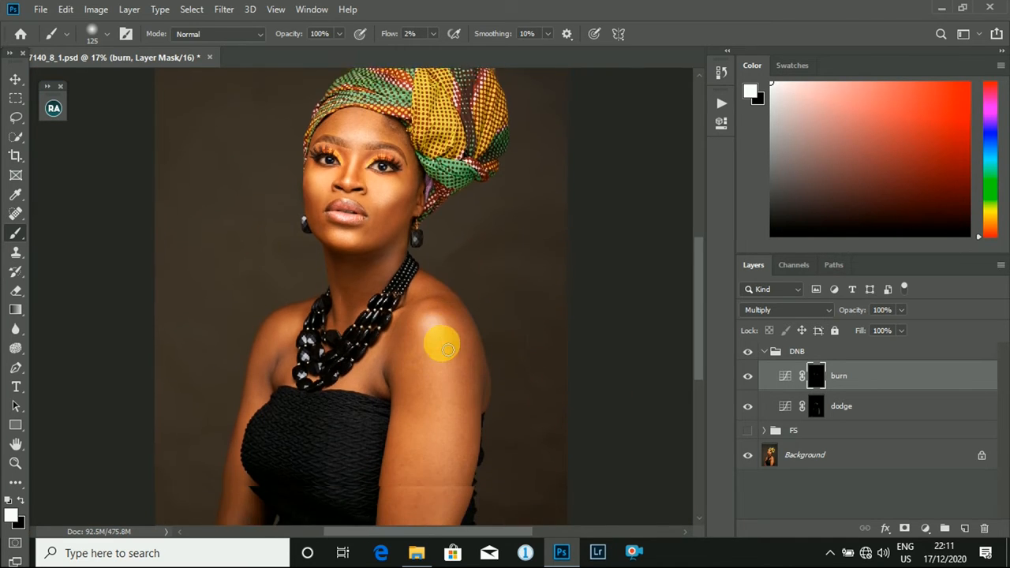
pyautogui.press(']')
pyautogui.press(']')
pyautogui.press(']')
pyautogui.press(']')
pyautogui.press(']')
pyautogui.moveTo(475, 342)
pyautogui.mouseDown()
pyautogui.moveTo(453, 293)
pyautogui.moveTo(486, 372)
pyautogui.moveTo(483, 425)
pyautogui.moveTo(430, 321)
pyautogui.moveTo(422, 440)
pyautogui.moveTo(470, 479)
pyautogui.moveTo(458, 502)
pyautogui.moveTo(401, 545)
pyautogui.moveTo(407, 426)
pyautogui.moveTo(244, 460)
pyautogui.moveTo(239, 515)
pyautogui.moveTo(262, 379)
pyautogui.moveTo(307, 314)
pyautogui.moveTo(347, 331)
pyautogui.mouseUp()
pyautogui.press('[')
pyautogui.press(']')
pyautogui.scroll(6, 430, 254)
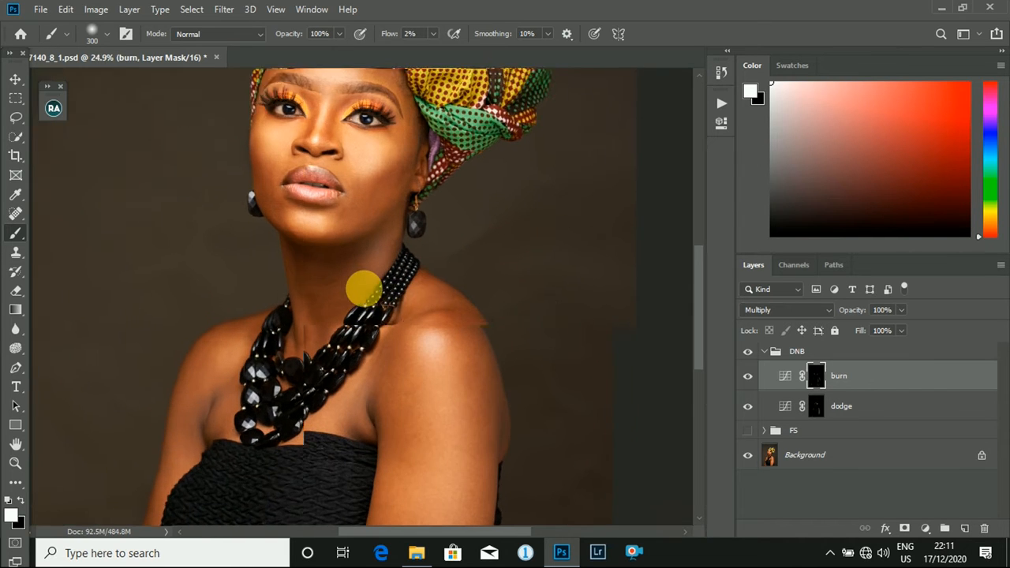
# - Brighten the neck down to the necklace on the dodge mask with a 150 px brush
pyautogui.click(819, 414)
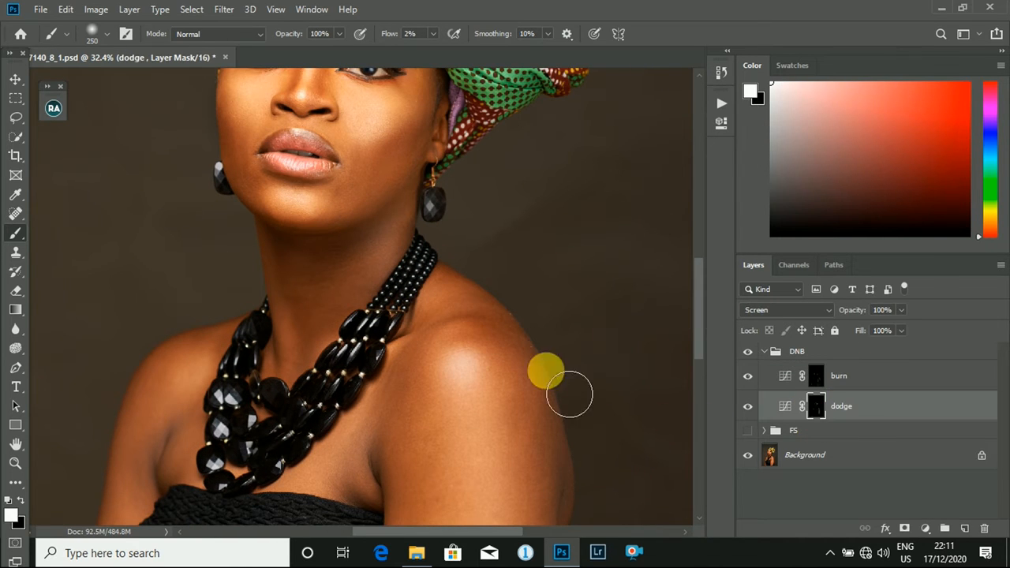
pyautogui.press('[')
pyautogui.press('[')
pyautogui.press('[')
pyautogui.press('[')
pyautogui.press('[')
pyautogui.press('[')
pyautogui.press('[')
pyautogui.moveTo(396, 245)
pyautogui.mouseDown()
pyautogui.moveTo(371, 289)
pyautogui.moveTo(313, 310)
pyautogui.moveTo(305, 351)
pyautogui.moveTo(299, 281)
pyautogui.moveTo(295, 373)
pyautogui.moveTo(288, 259)
pyautogui.moveTo(281, 345)
pyautogui.mouseUp()
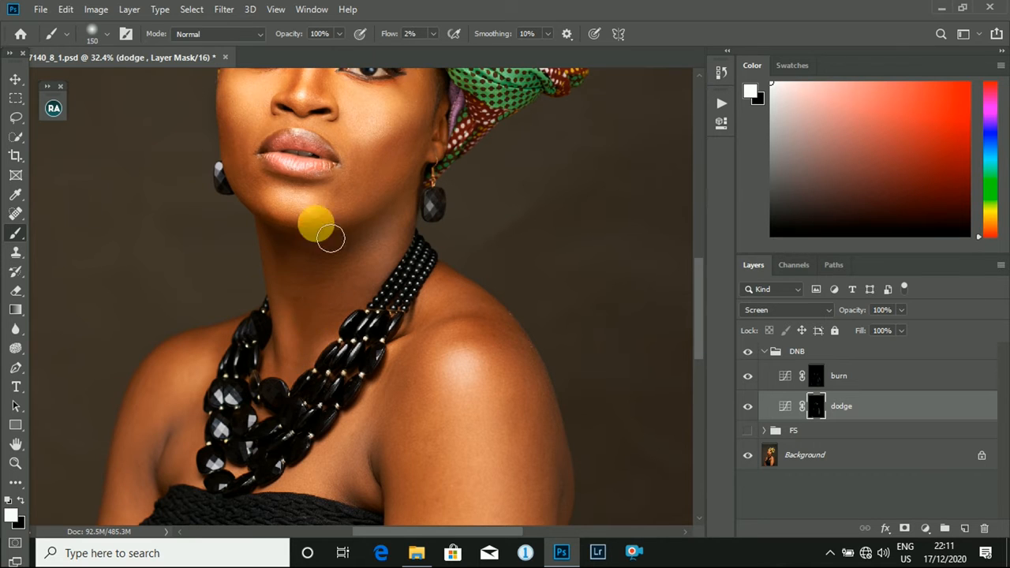
# - Show the FS group again, and toggle the DNB group off and on to compare the whole portrait
pyautogui.scroll(4, 349, 171)
pyautogui.press(']')
pyautogui.scroll(3, 433, 230)
pyautogui.press(']')
pyautogui.press(']')
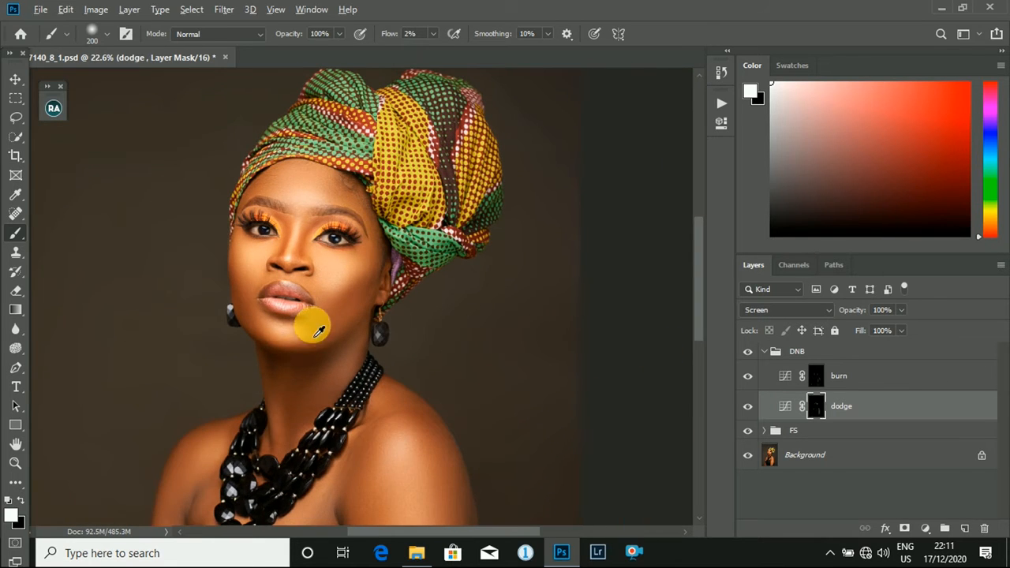
pyautogui.hotkey('ctrl', '0')
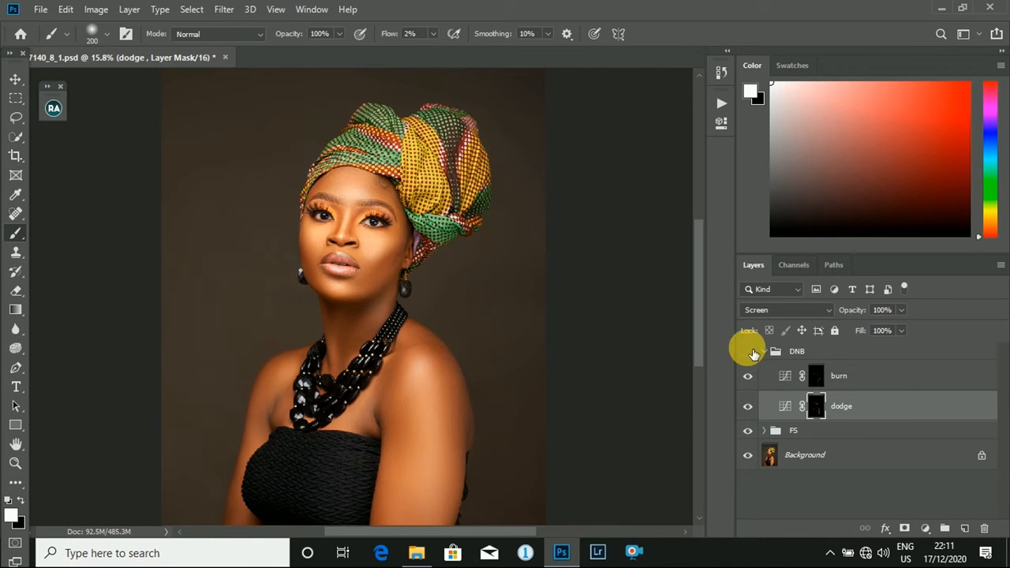
pyautogui.click(750, 352)
pyautogui.click(751, 353)
pyautogui.click(751, 353)
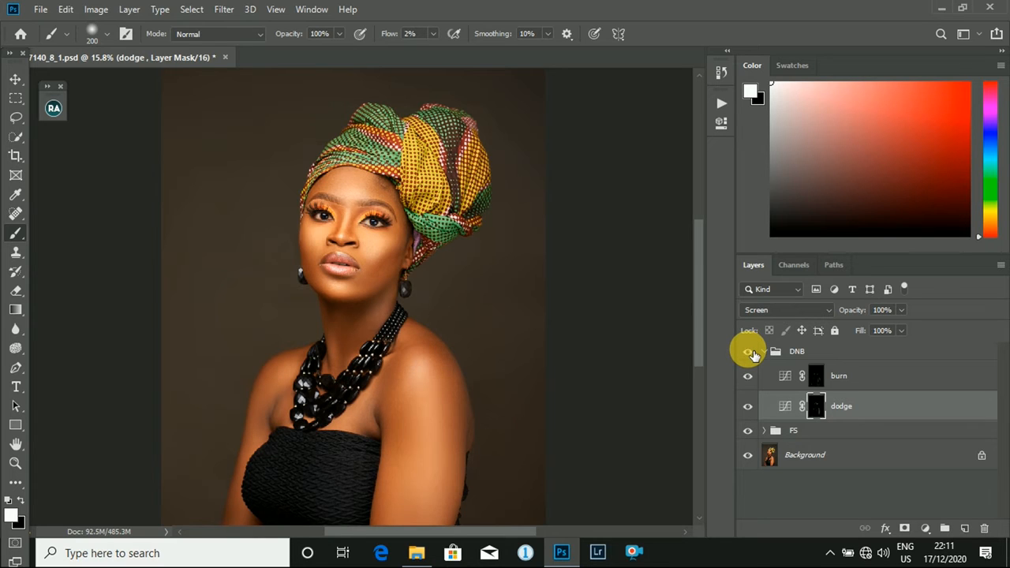
pyautogui.click(830, 553)
pyautogui.click(830, 553)
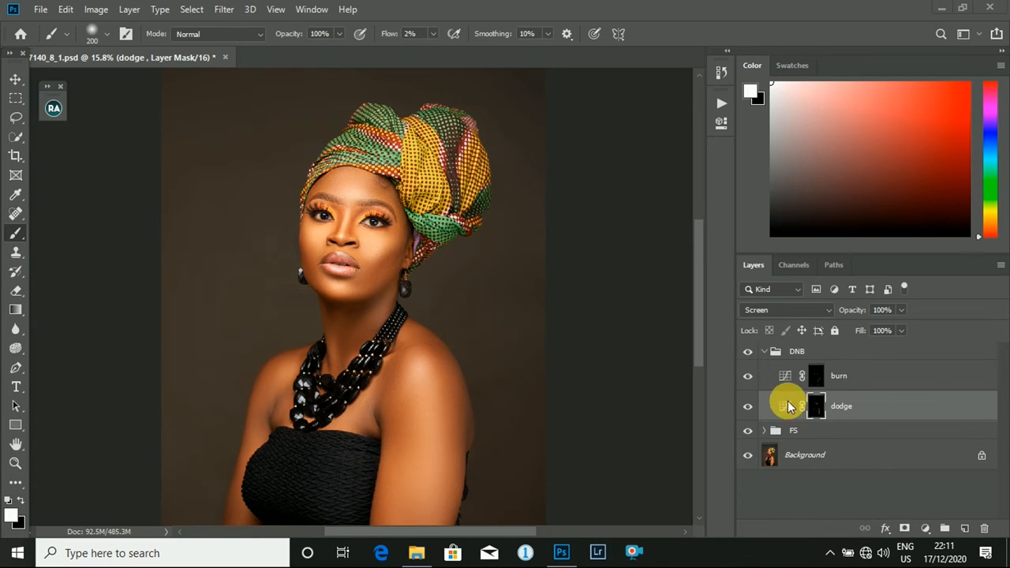
pyautogui.click(750, 353)
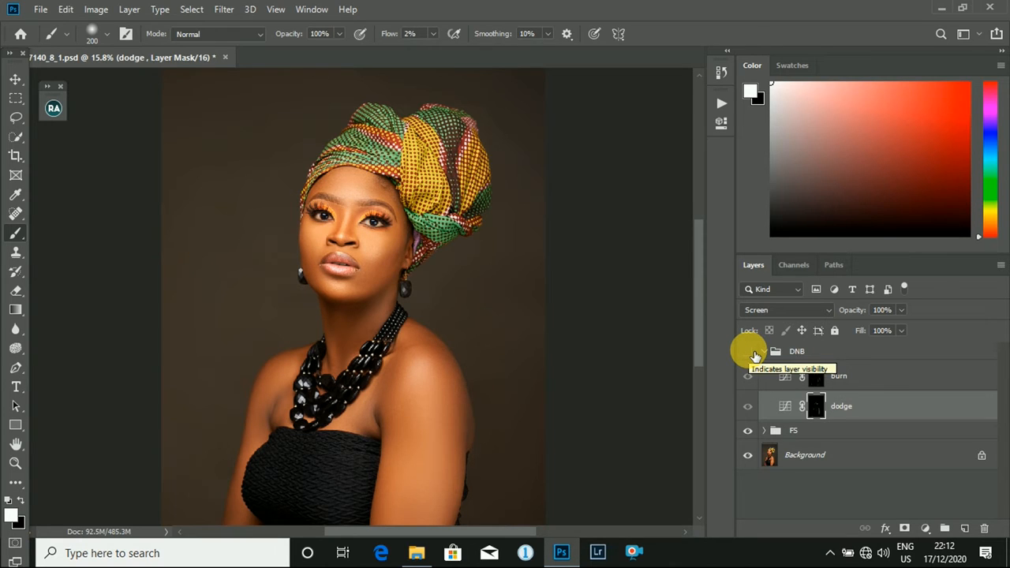
pyautogui.click(754, 355)
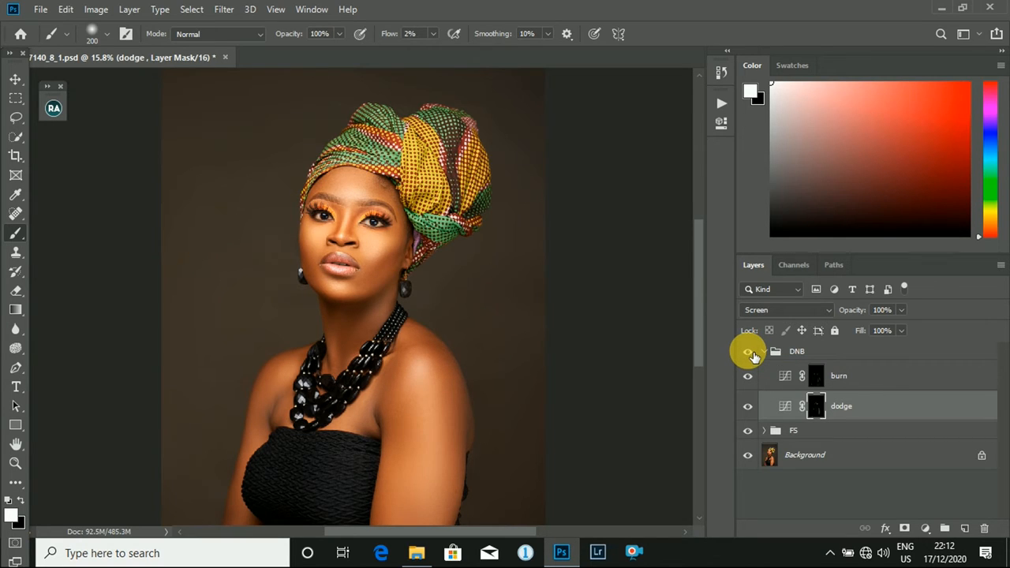
# - Reduce the burn layer's opacity to about 90%
pyautogui.scroll(5, 316, 174)
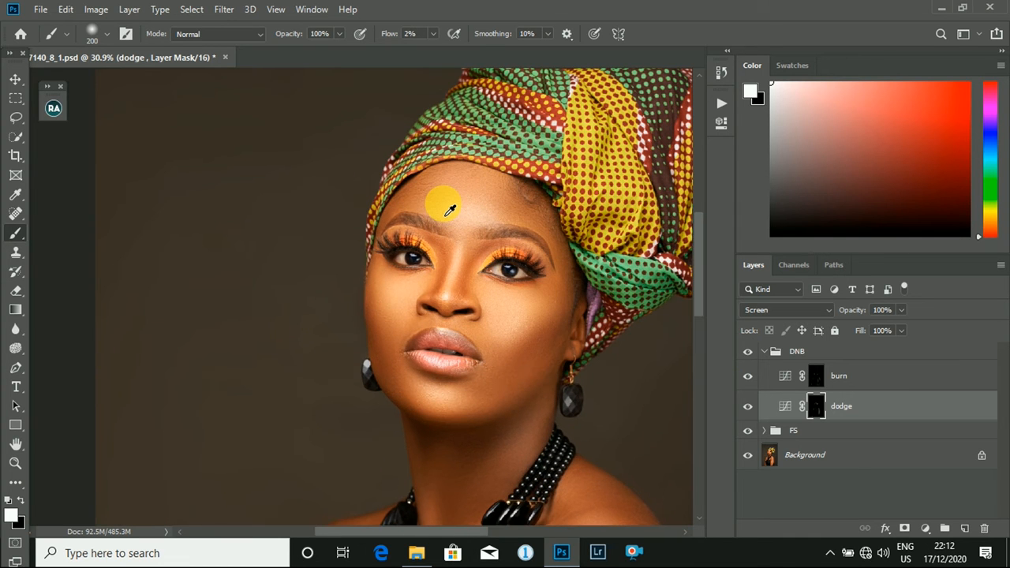
pyautogui.scroll(-6, 577, 351)
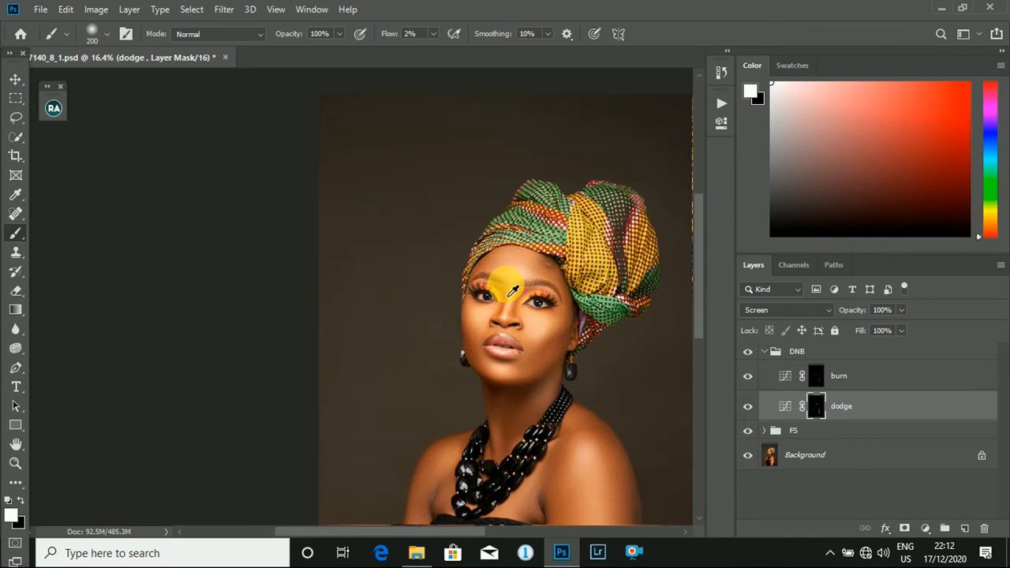
pyautogui.scroll(3, 345, 267)
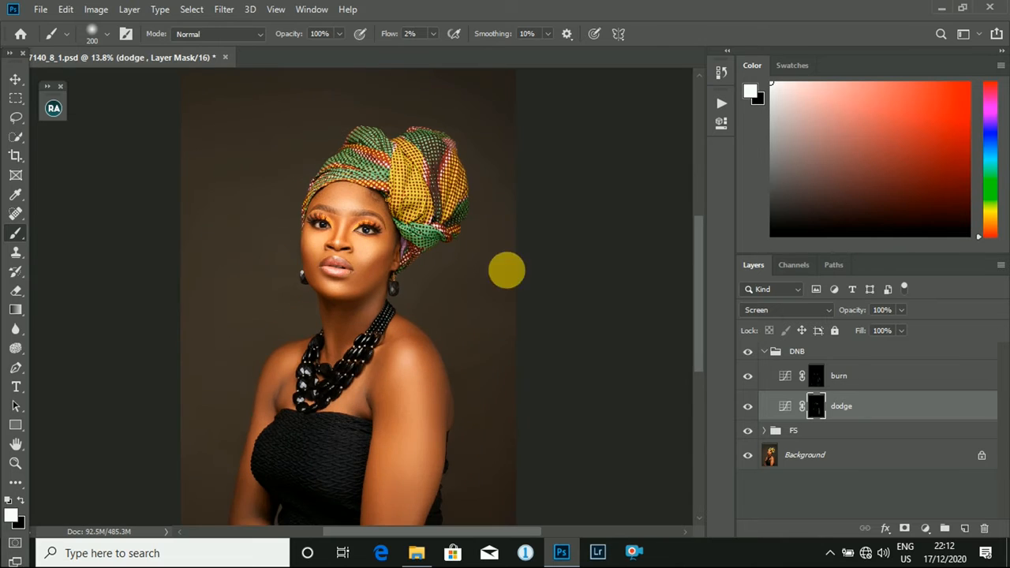
pyautogui.scroll(2, 309, 149)
pyautogui.scroll(1, 659, 276)
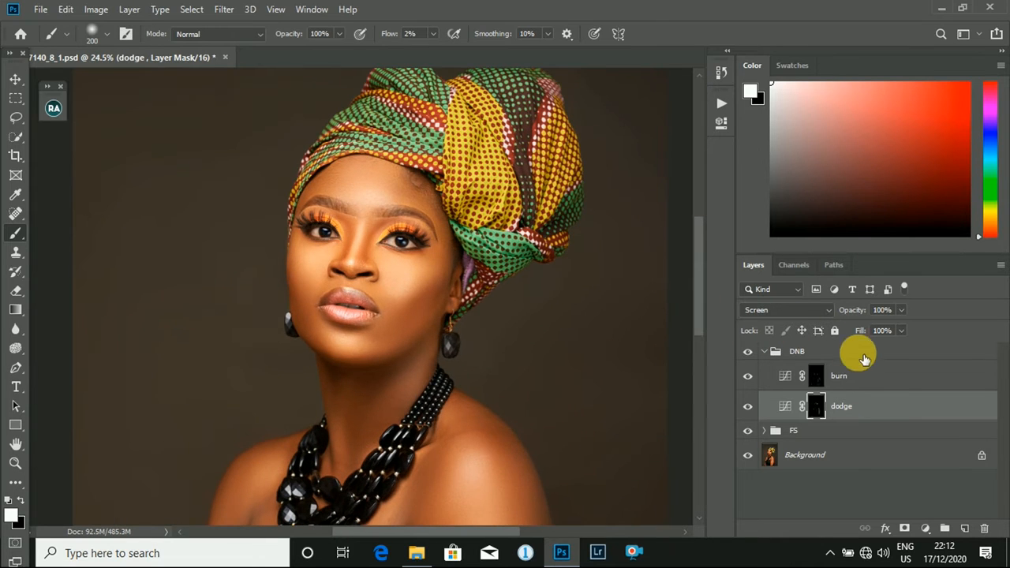
pyautogui.click(856, 375)
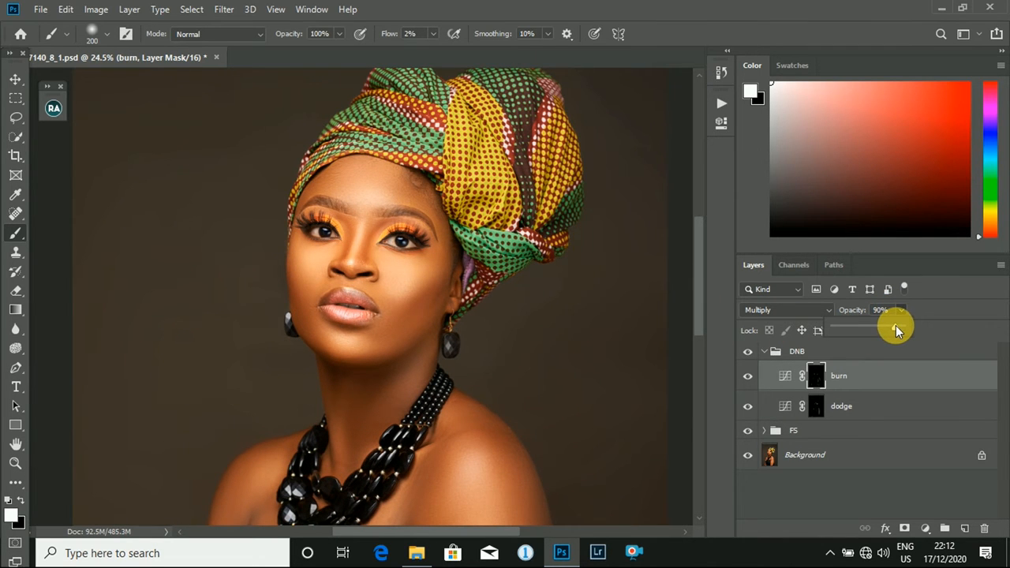
pyautogui.moveTo(894, 330); pyautogui.dragTo(896, 344)
# - Reduce the dodge layer's opacity to 88%
pyautogui.click(902, 404)
pyautogui.click(900, 310)
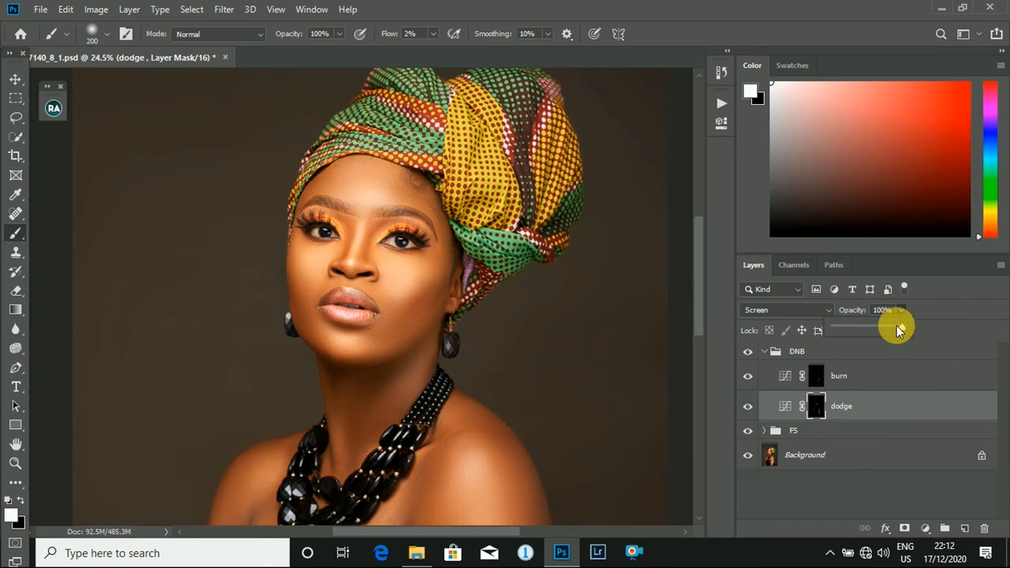
pyautogui.scroll(3, 537, 316)
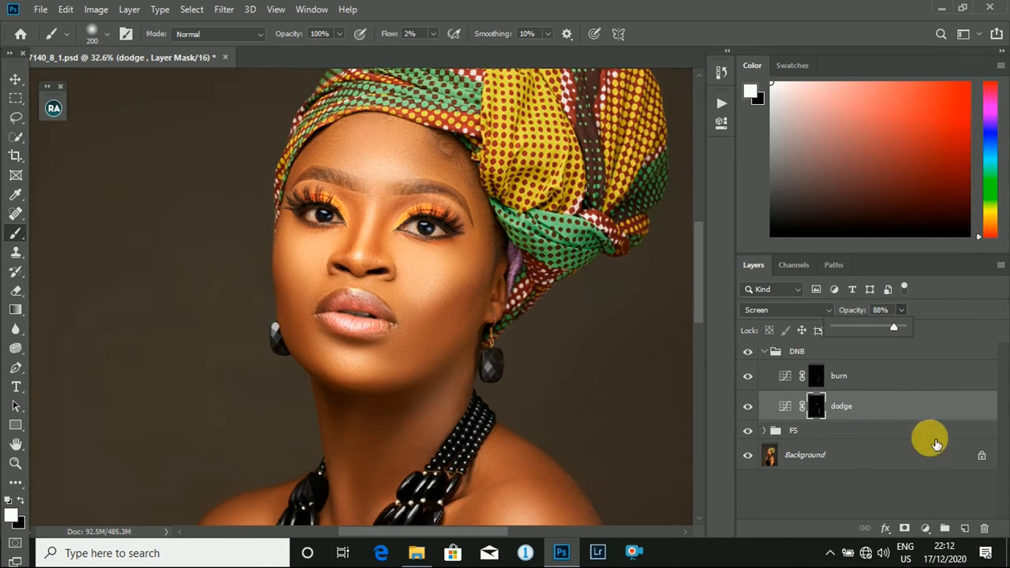
pyautogui.click(838, 407)
pyautogui.click(819, 408)
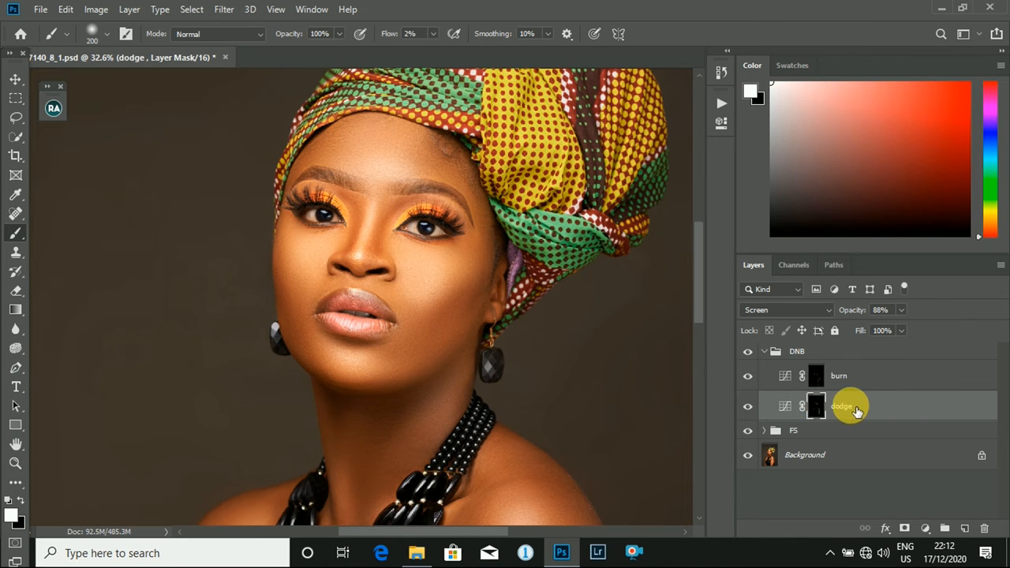
# - Compare the face up close and the full portrait with the DNB group hidden and shown
pyautogui.scroll(3, 473, 285)
pyautogui.scroll(3, 476, 286)
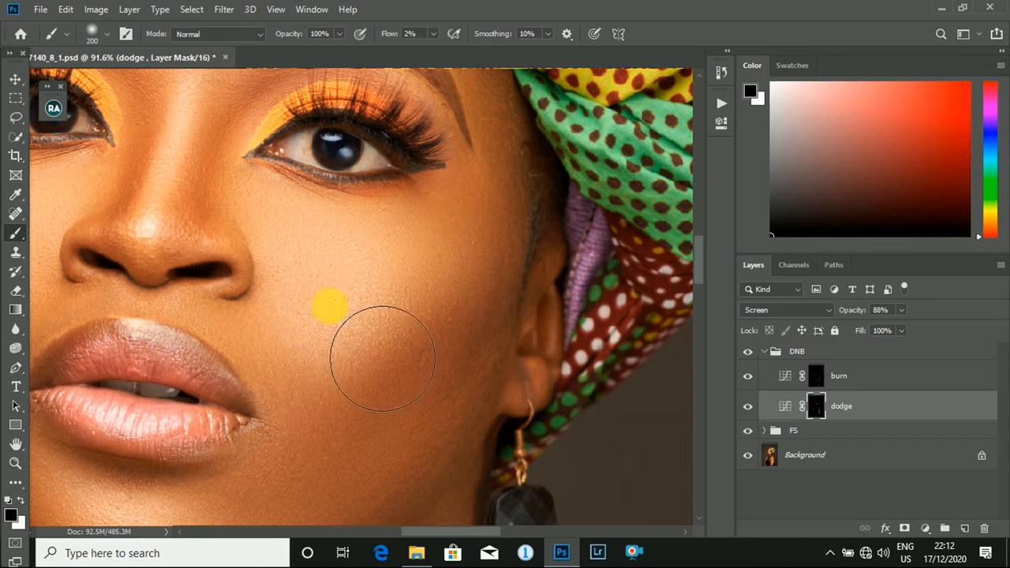
pyautogui.click(750, 353)
pyautogui.click(750, 353)
pyautogui.click(755, 356)
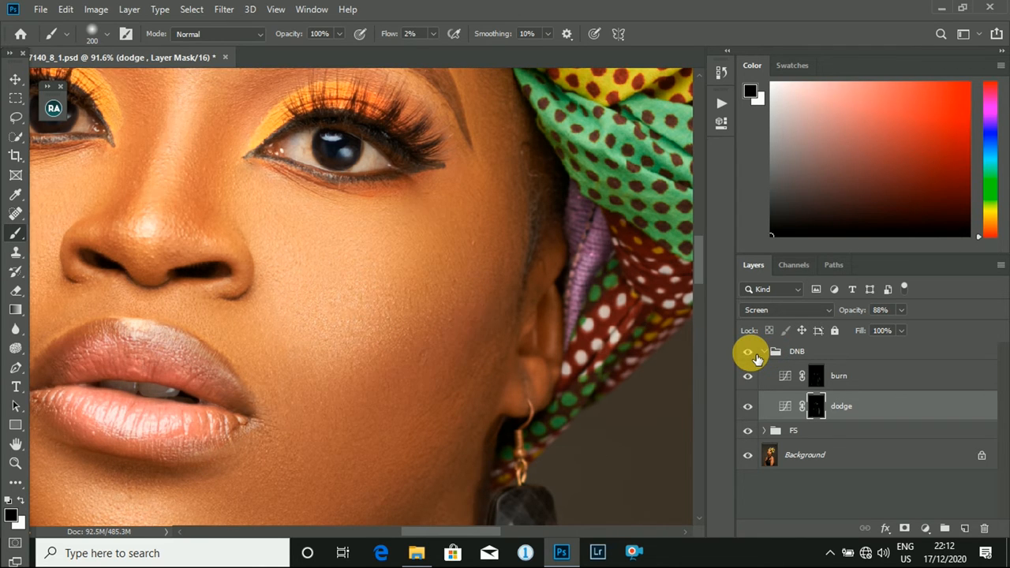
pyautogui.click(755, 357)
pyautogui.scroll(-10, 233, 427)
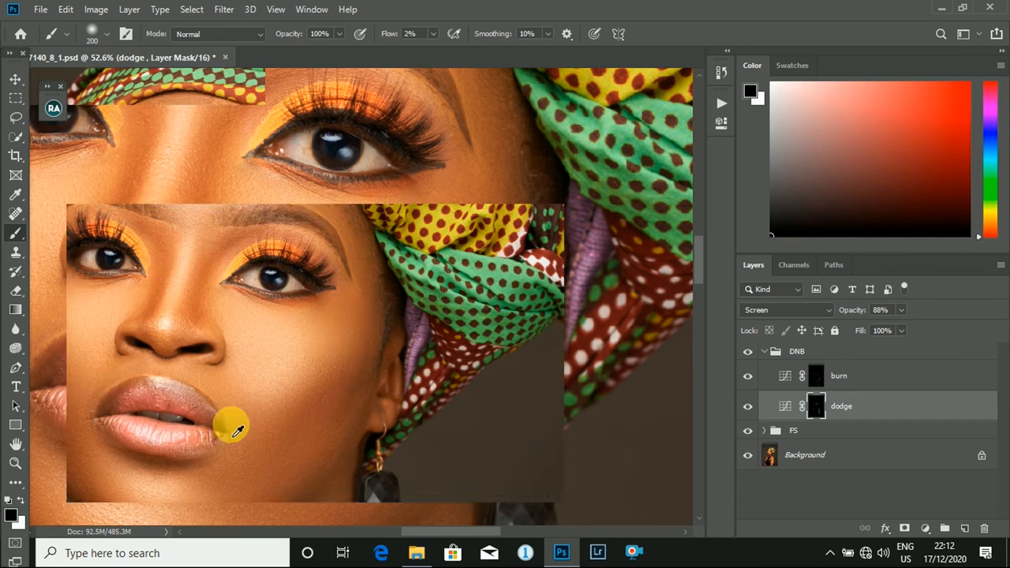
pyautogui.scroll(3, 353, 307)
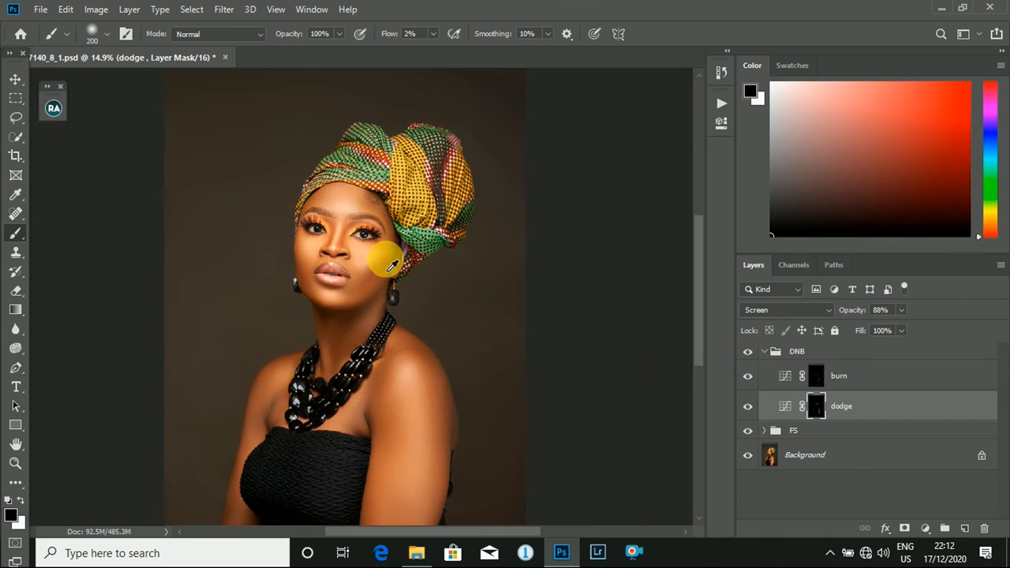
pyautogui.click(753, 356)
pyautogui.click(748, 351)
# - Reduce the brush size to 25 px for fine work on the lips in the dodge layer's mask
pyautogui.scroll(3, 208, 183)
pyautogui.scroll(5, 198, 244)
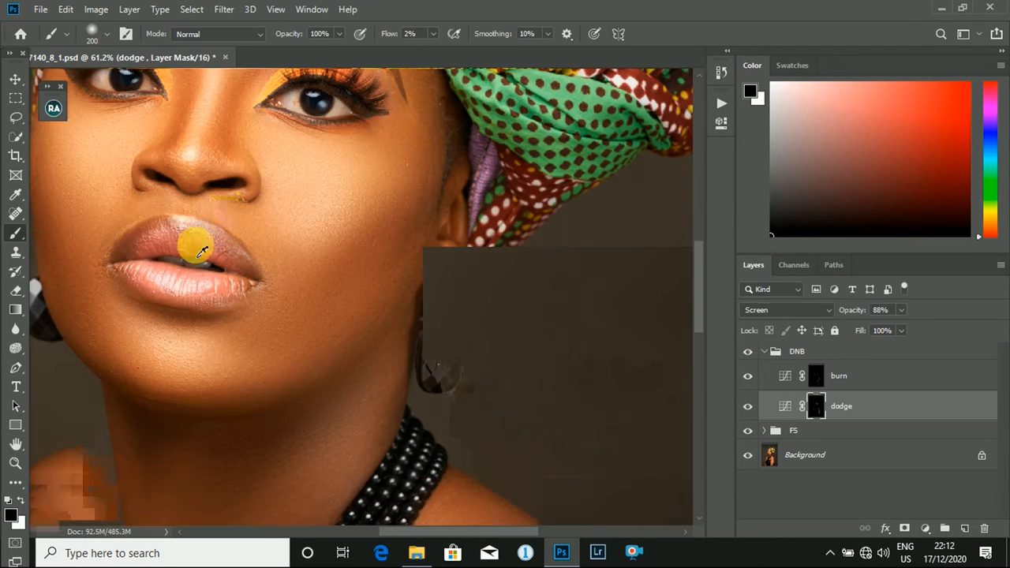
pyautogui.rightClick(15, 233)
pyautogui.click(59, 238)
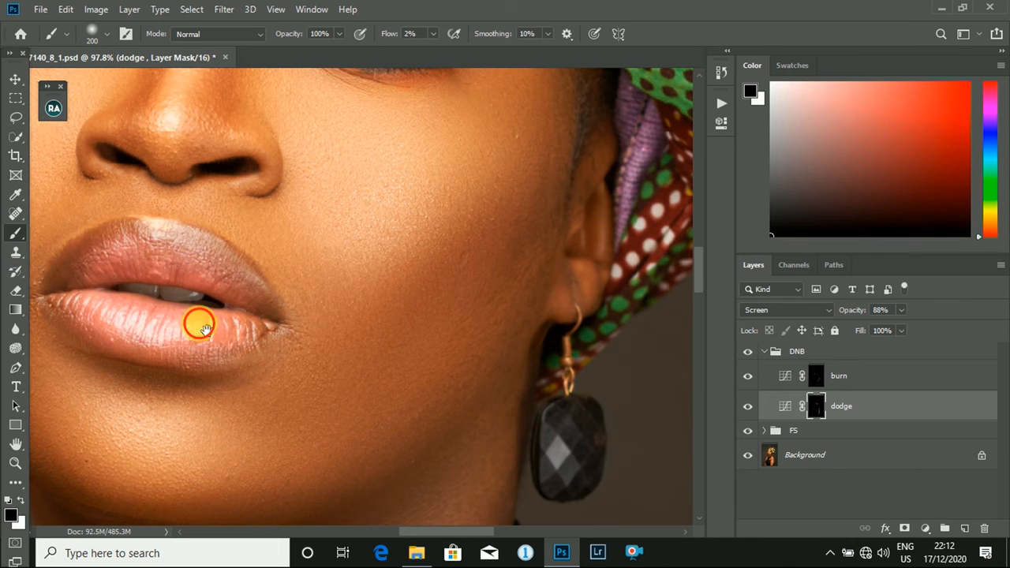
pyautogui.moveTo(198, 323); pyautogui.dragTo(332, 343)
pyautogui.press('[')
pyautogui.press('[')
pyautogui.press('[')
pyautogui.press('[')
pyautogui.press('[')
pyautogui.press('[')
pyautogui.press('[')
pyautogui.press('[')
pyautogui.press('[')
pyautogui.press('[')
pyautogui.press('[')
pyautogui.press('[')
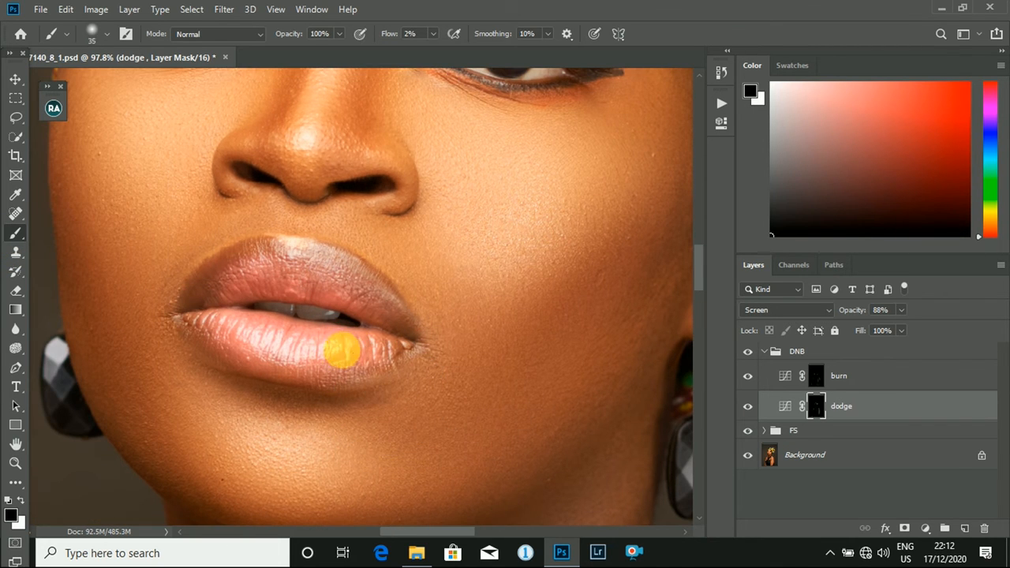
pyautogui.press(']')
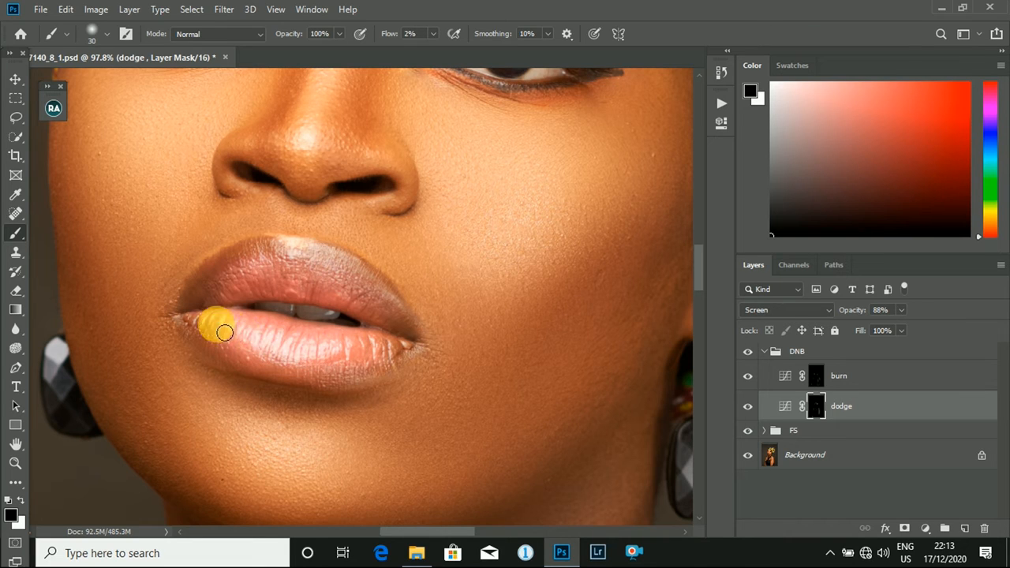
pyautogui.press('[')
pyautogui.press('[')
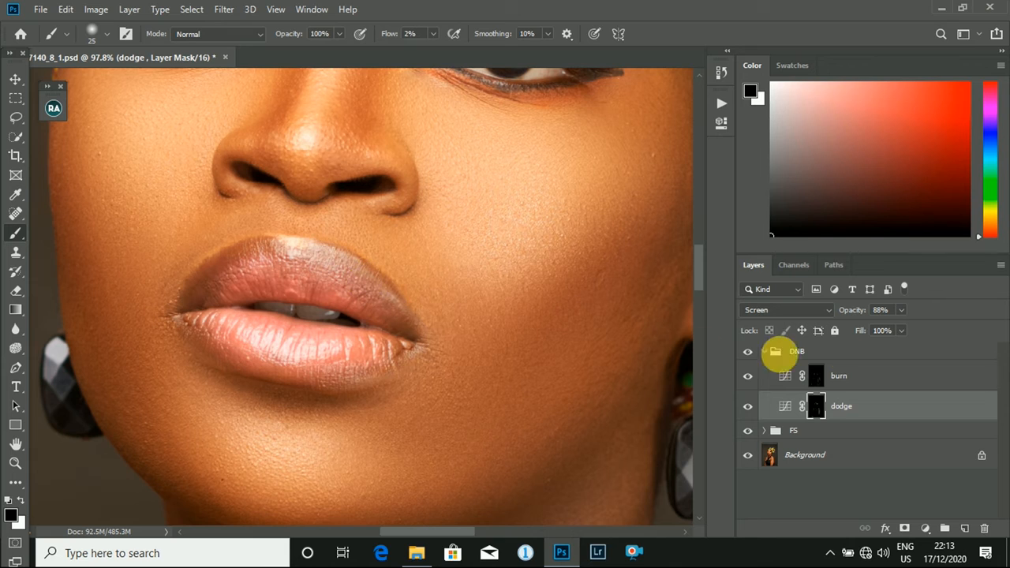
# - Select the burn layer and enlarge the brush to 35 px for the lower lip's edge
pyautogui.click(834, 379)
pyautogui.press(']')
pyautogui.press(']')
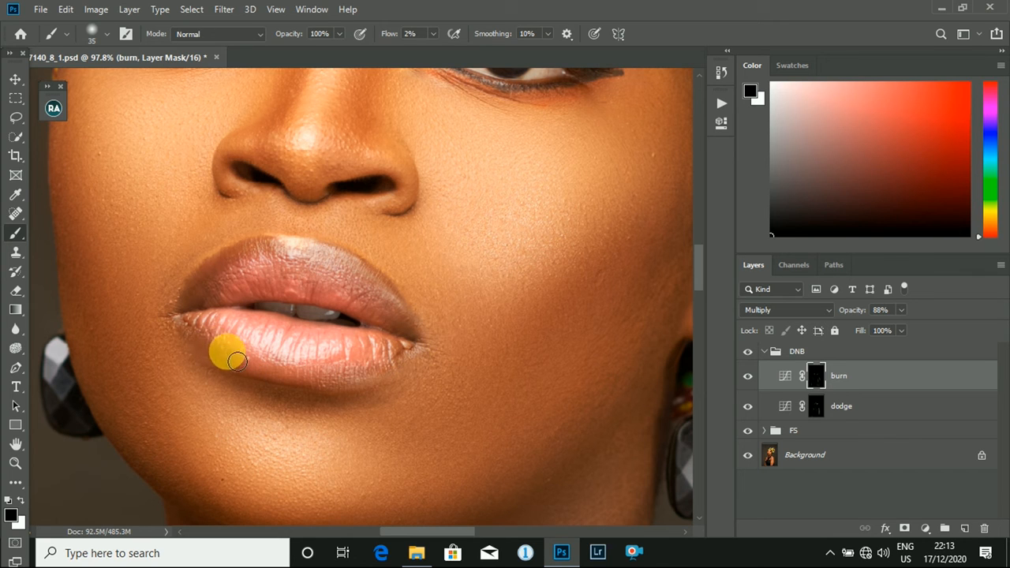
# - Select and collapse the DNB group with the whole portrait in view
pyautogui.hotkey('ctrl', '0')
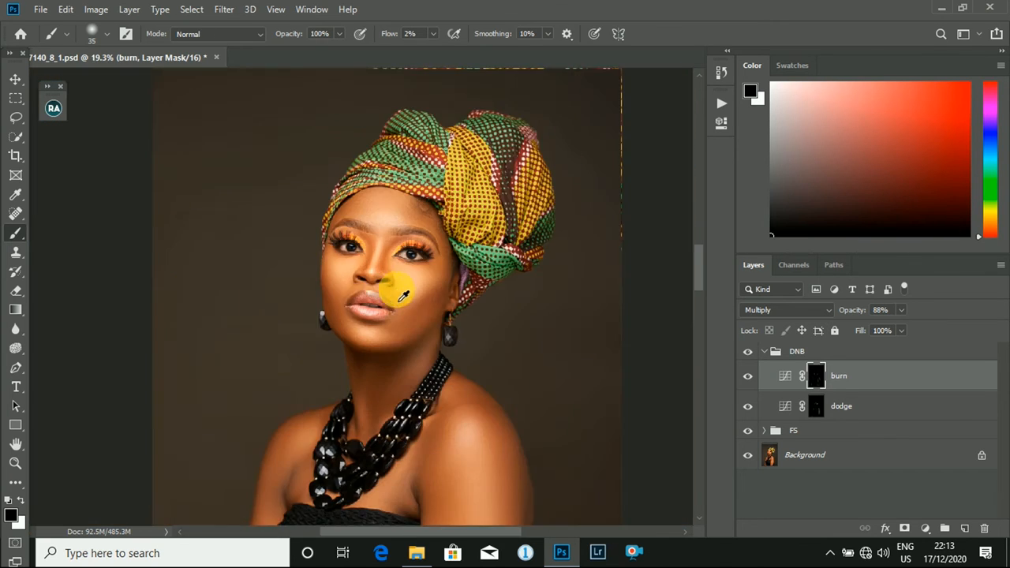
pyautogui.click(765, 352)
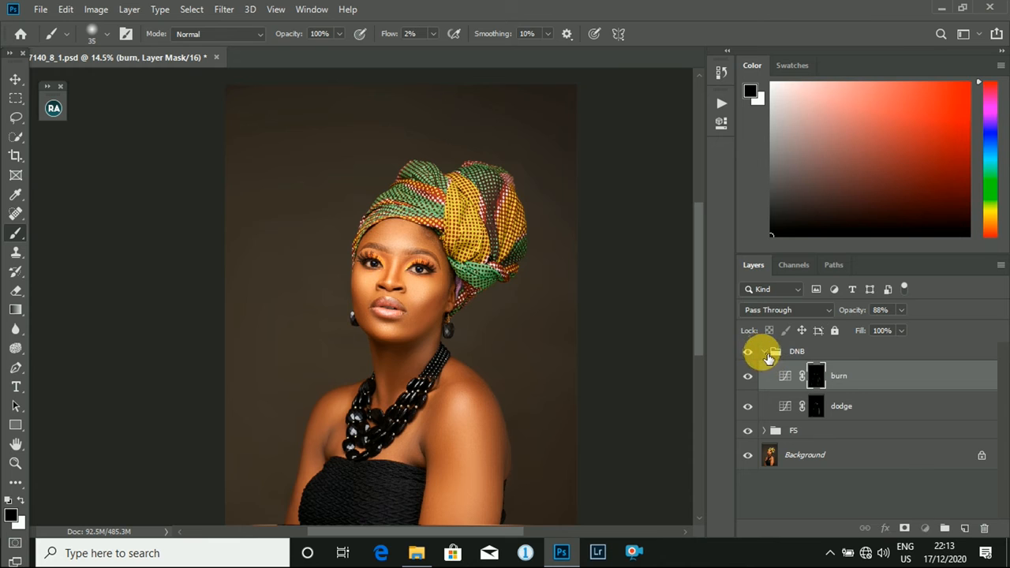
pyautogui.click(762, 352)
pyautogui.click(750, 353)
# - Examine the dodge-and-burn result across the full portrait and close up on the eyes, lips and skin
pyautogui.scroll(-5, 349, 237)
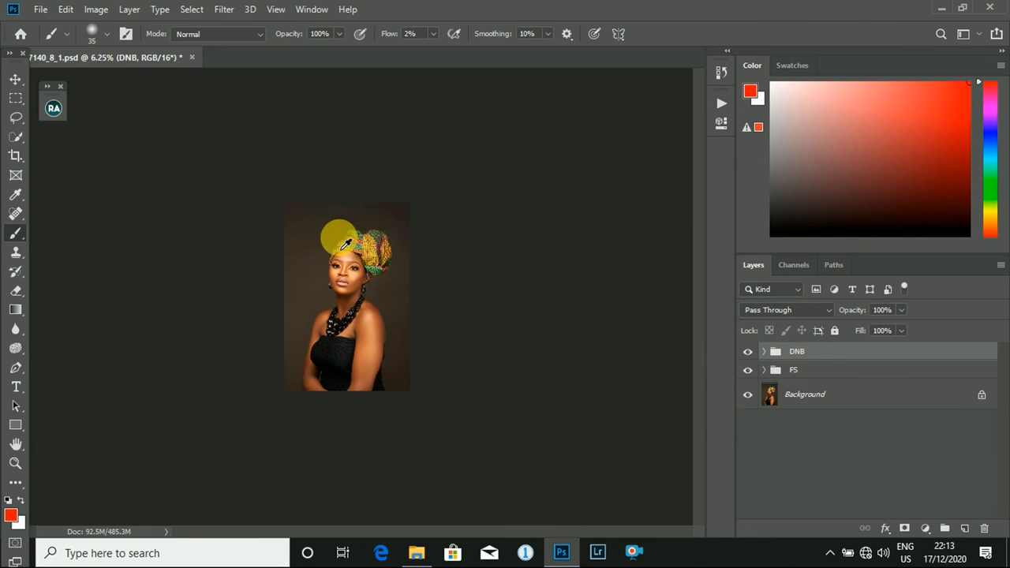
pyautogui.scroll(7, 383, 260)
pyautogui.scroll(-3, 407, 229)
pyautogui.scroll(-2, 409, 227)
pyautogui.scroll(3, 411, 239)
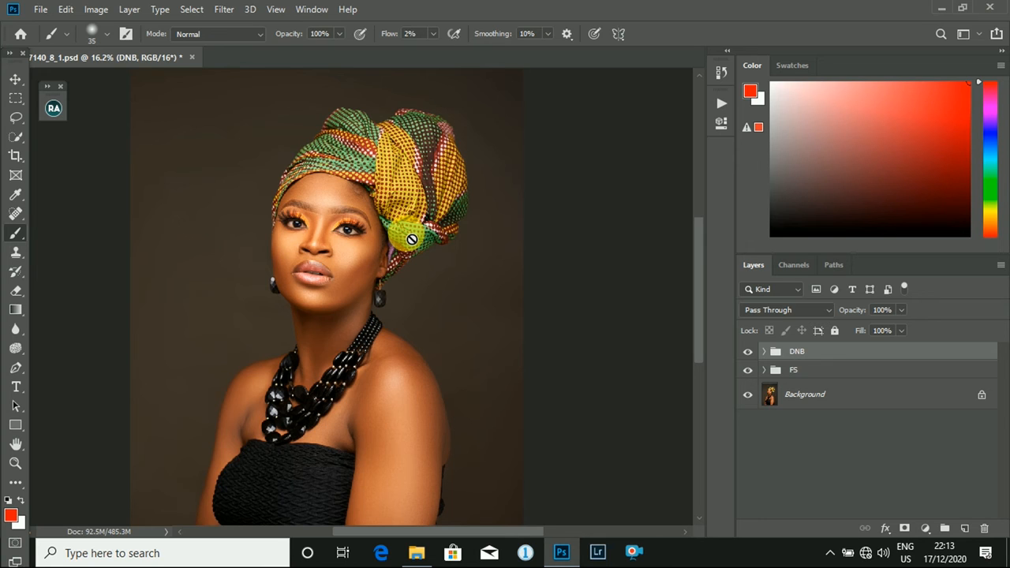
pyautogui.scroll(-5, 405, 231)
pyautogui.scroll(5, 414, 239)
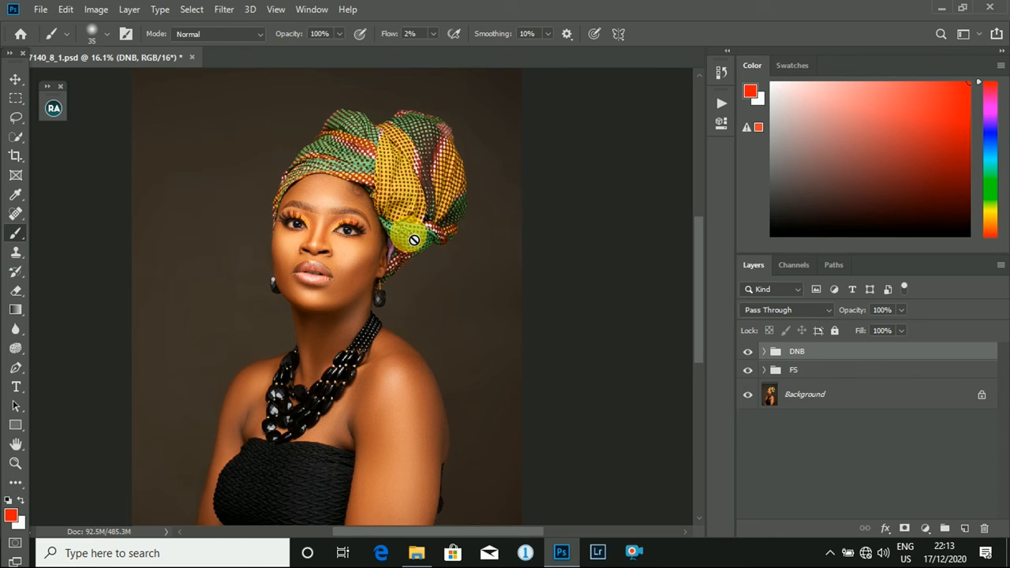
pyautogui.scroll(6, 401, 209)
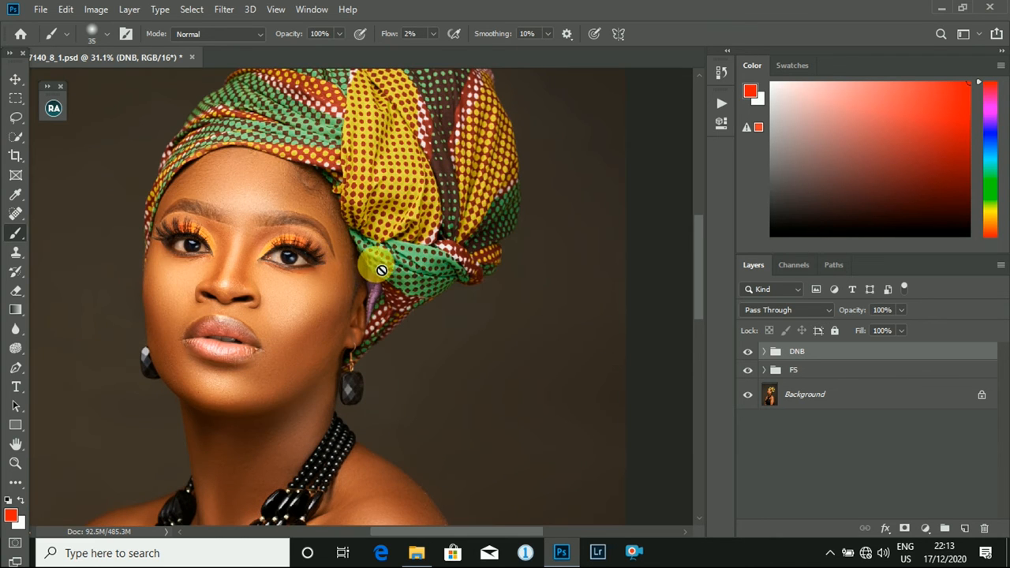
pyautogui.scroll(3, 316, 250)
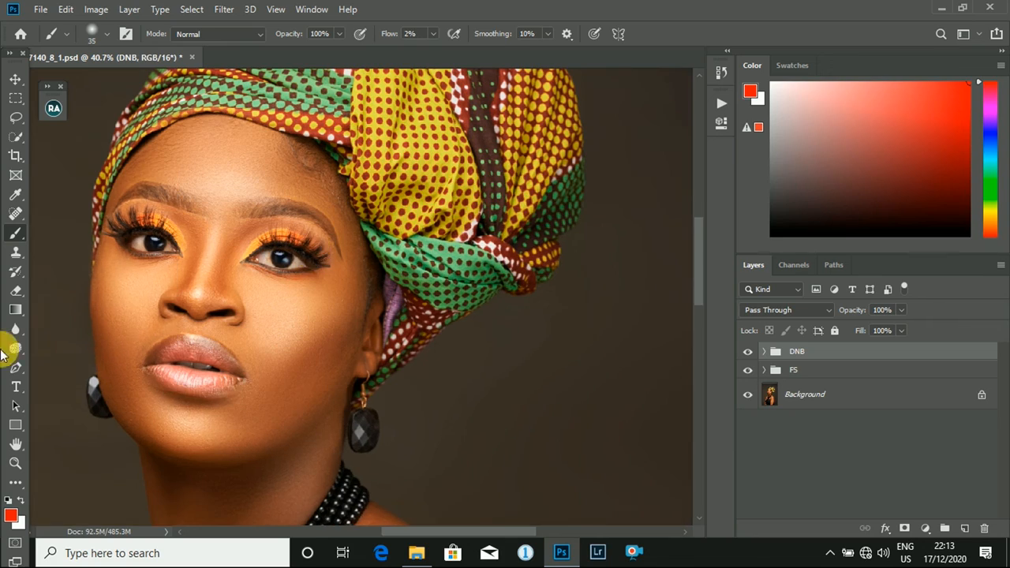
pyautogui.scroll(5, 268, 259)
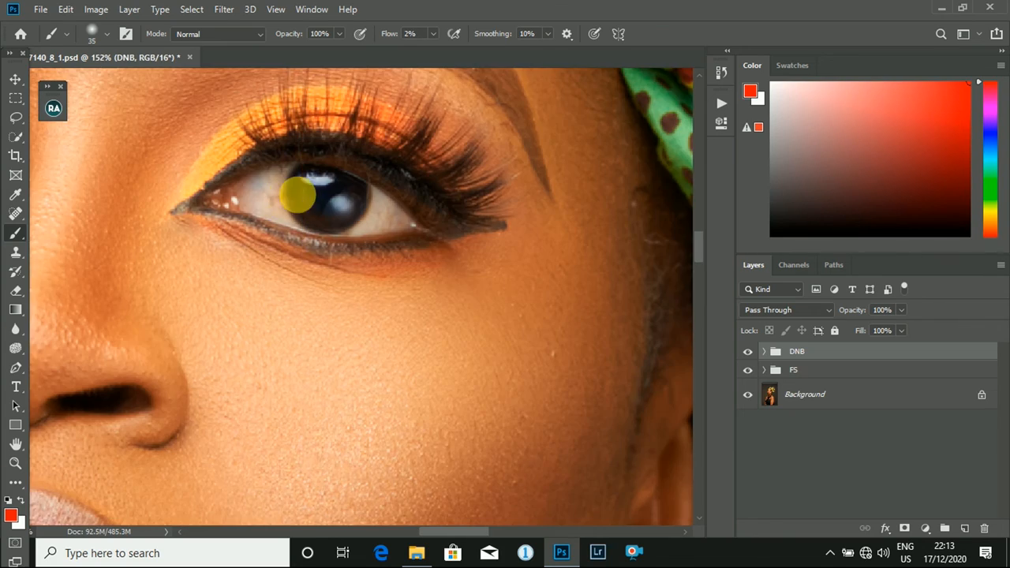
pyautogui.scroll(-5, 298, 195)
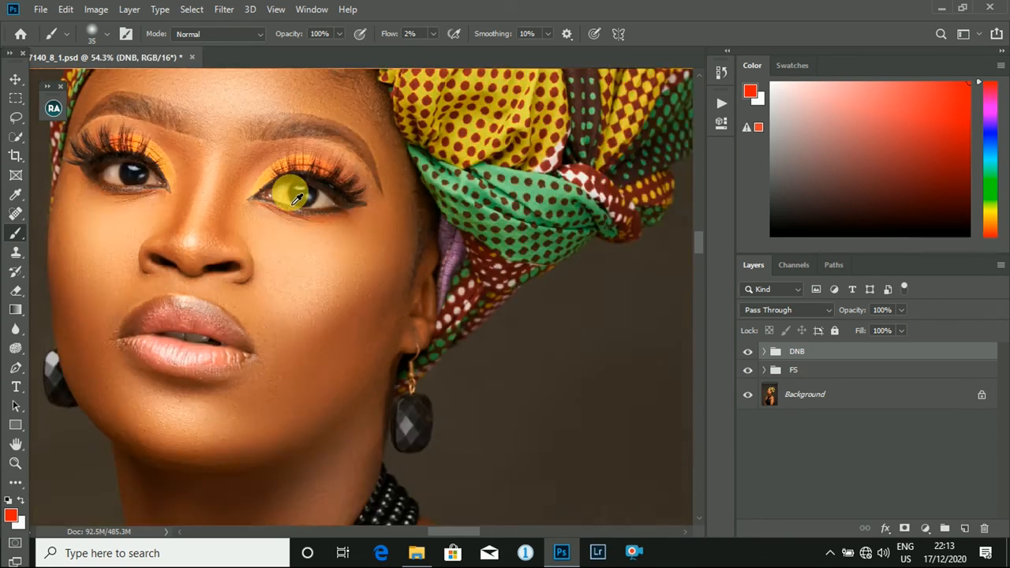
pyautogui.scroll(-3, 297, 197)
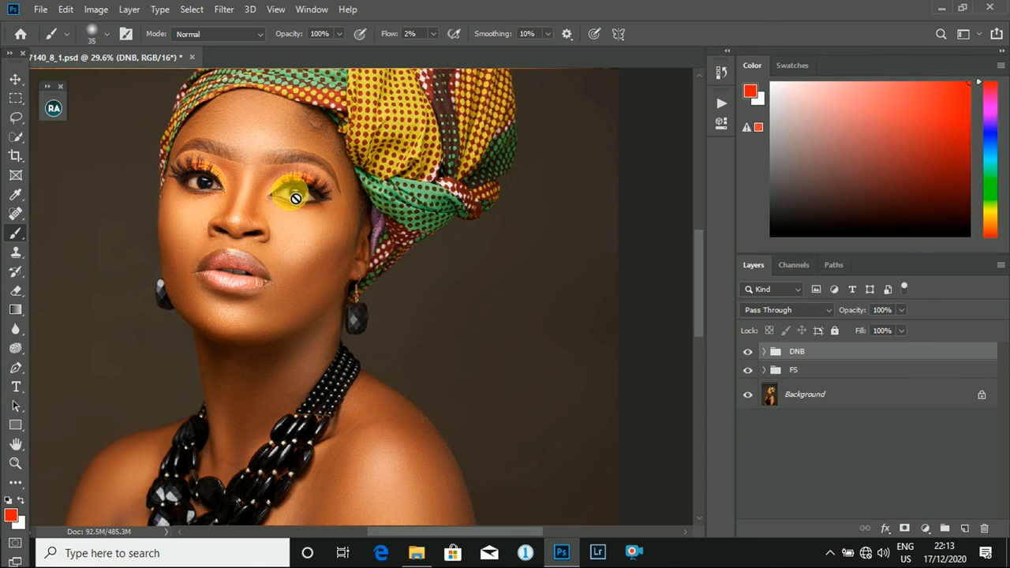
pyautogui.scroll(3, 298, 198)
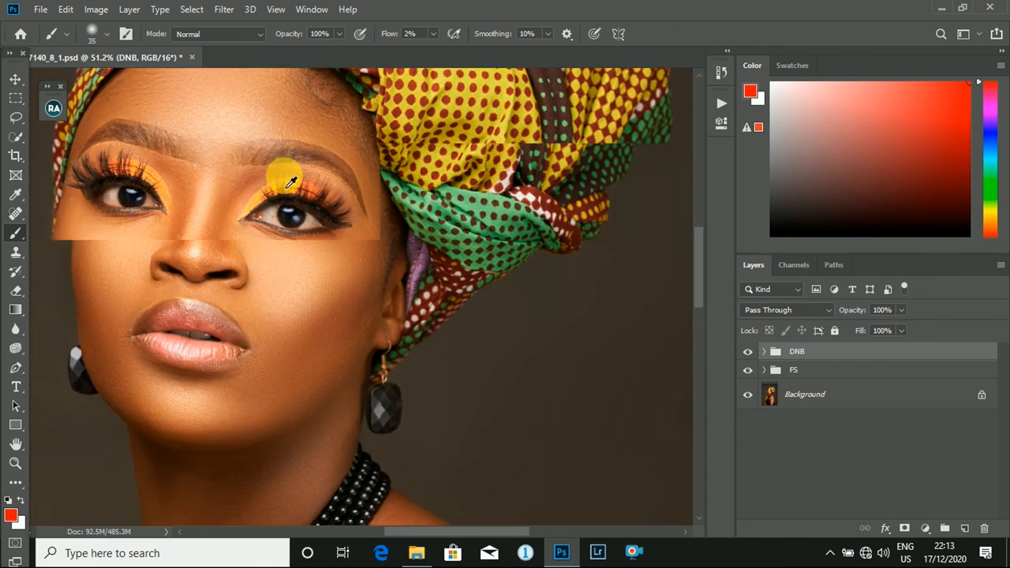
pyautogui.scroll(-5, 312, 226)
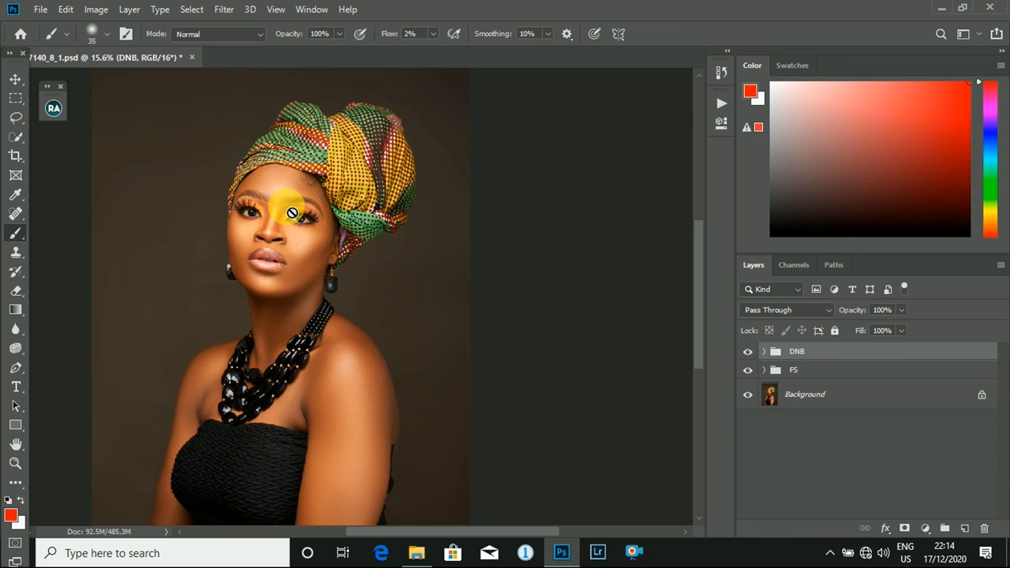
pyautogui.scroll(5, 292, 213)
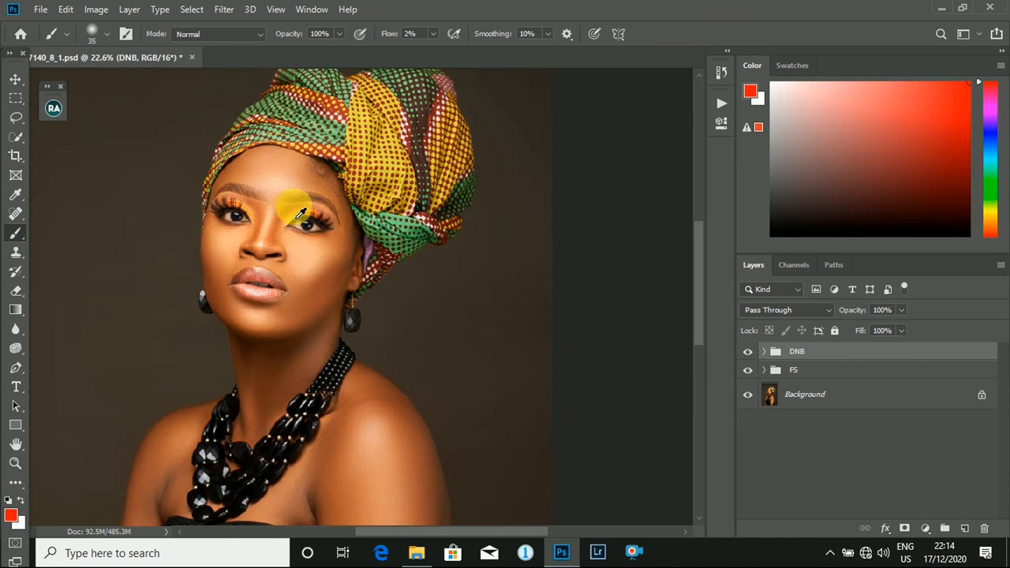
pyautogui.scroll(-4, 204, 197)
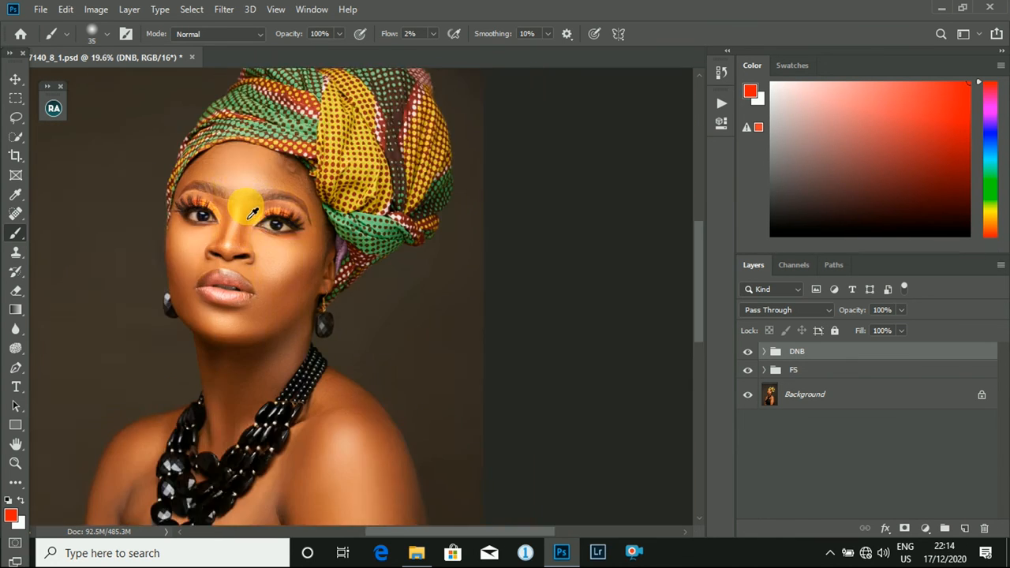
pyautogui.scroll(2, 248, 208)
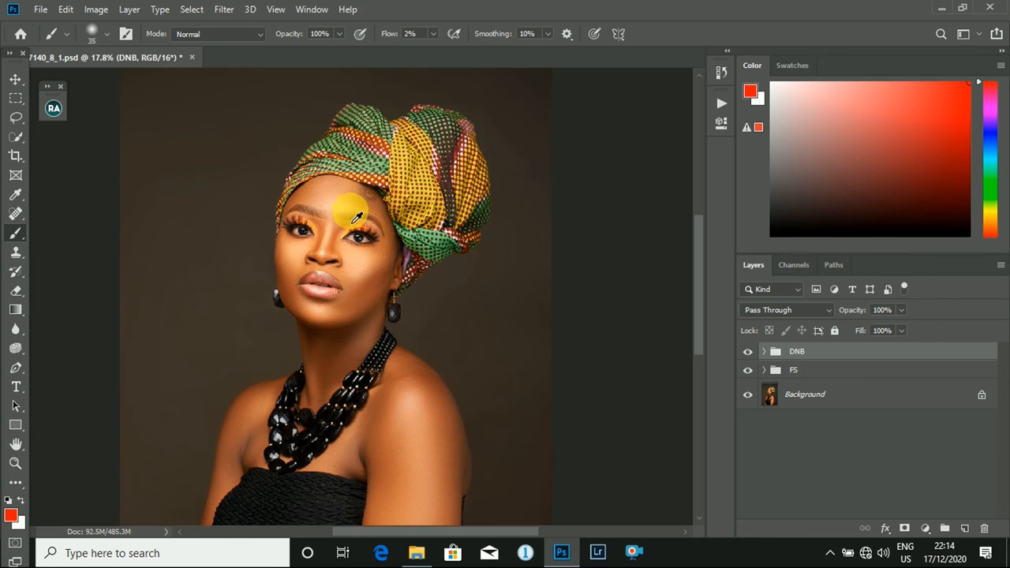
pyautogui.scroll(3, 348, 225)
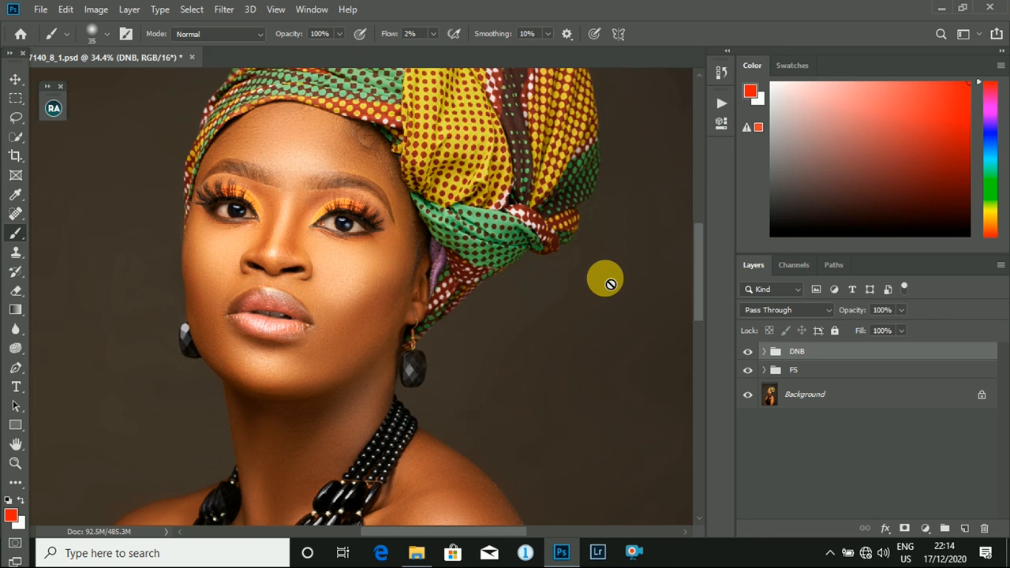
pyautogui.press('x')
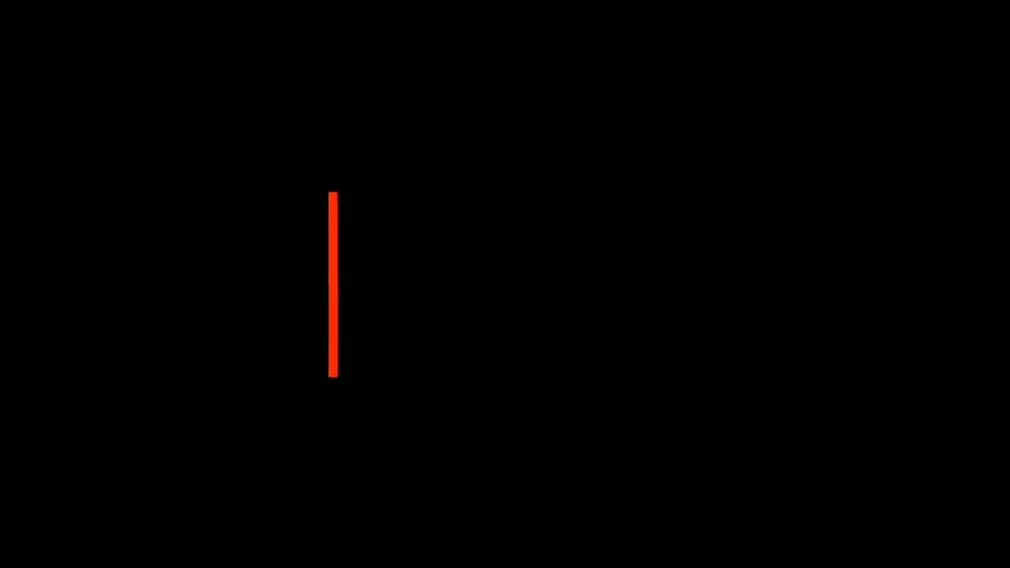